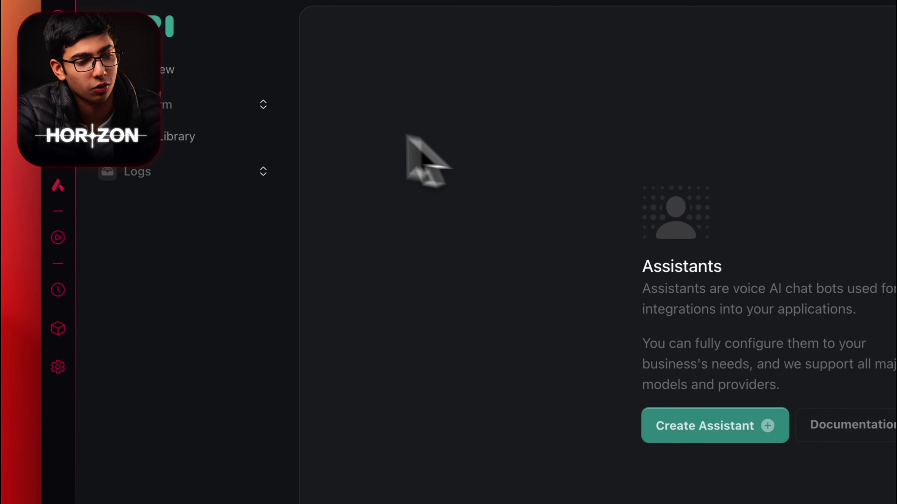
# Step: Create a new Blank Template assistant named 'Gymshark Agent Customer Support'
pyautogui.click(252, 107)
pyautogui.click(223, 141)
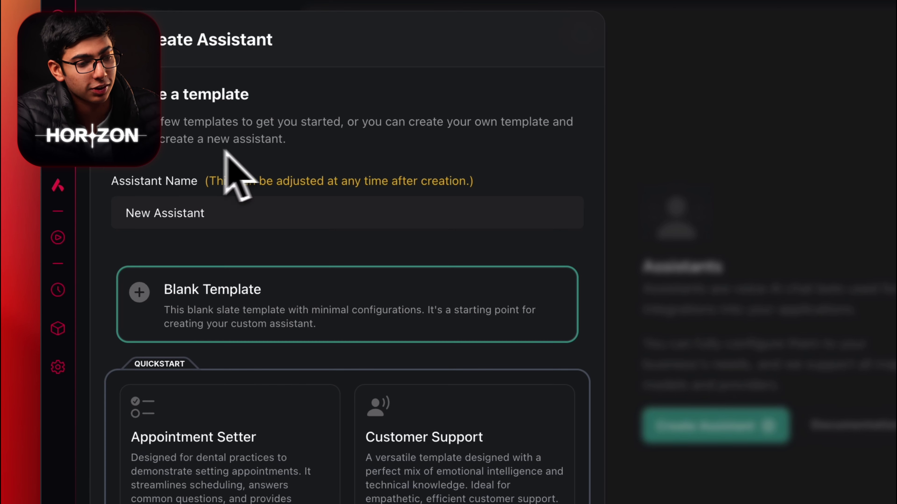
pyautogui.click(256, 217)
pyautogui.press('super+a')
pyautogui.press('BackSpace')
pyautogui.write('Gymshark Agent Customer Support')
pyautogui.scroll(-3, 220, 280)
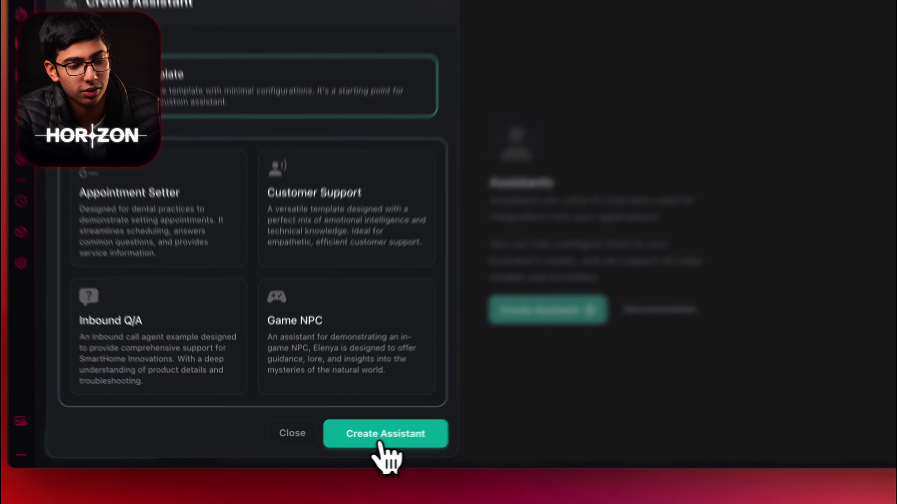
pyautogui.click(353, 445)
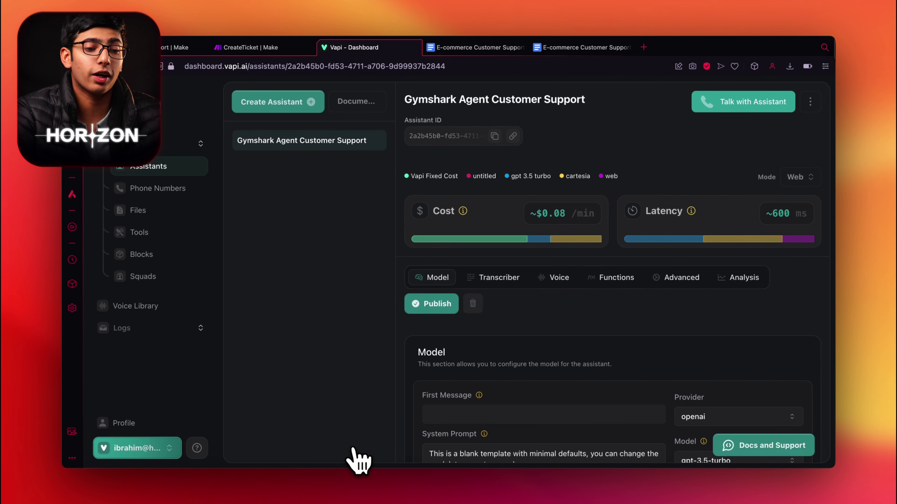
pyautogui.scroll(-2, 653, 318)
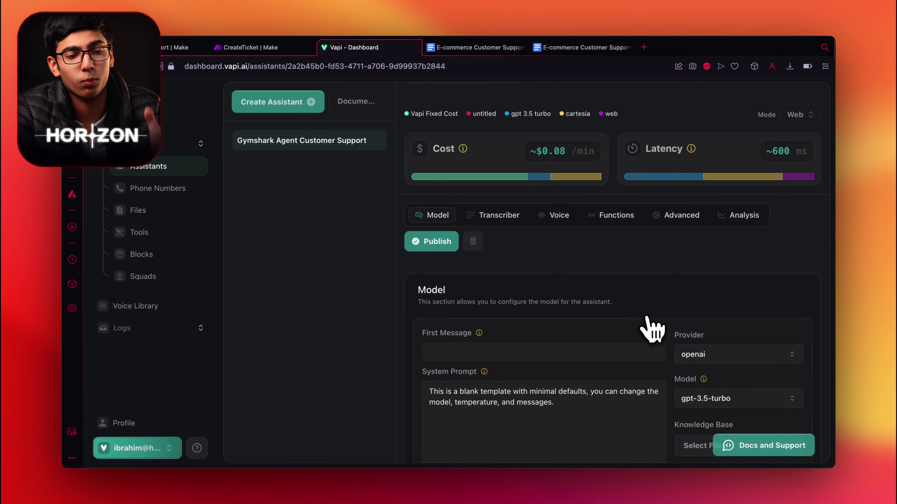
pyautogui.scroll(-2, 652, 329)
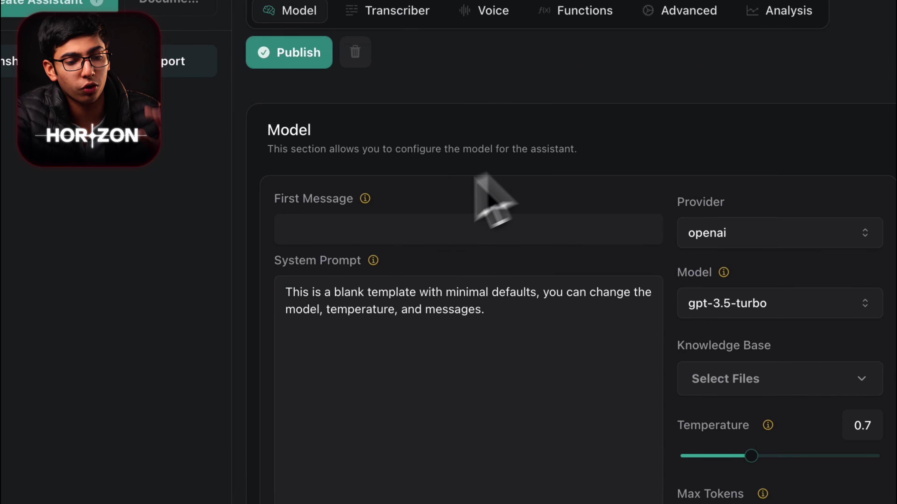
pyautogui.scroll(-2, 568, 385)
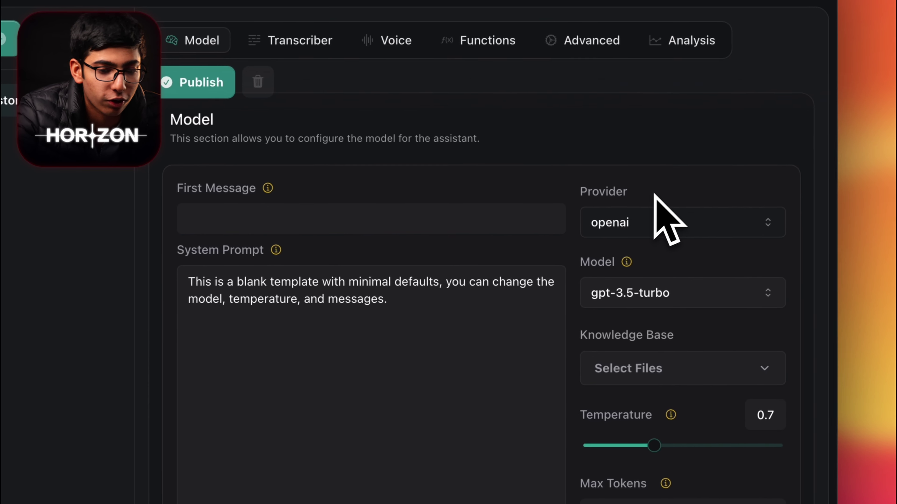
pyautogui.click(680, 215)
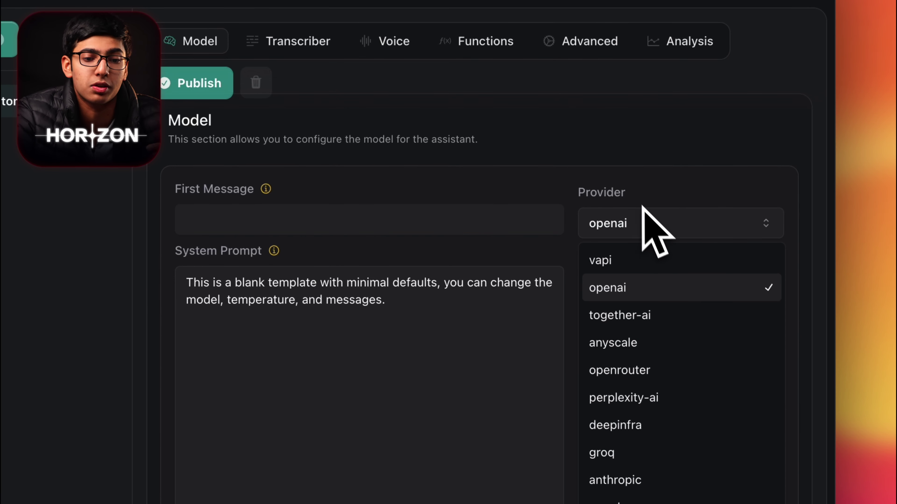
pyautogui.click(637, 192)
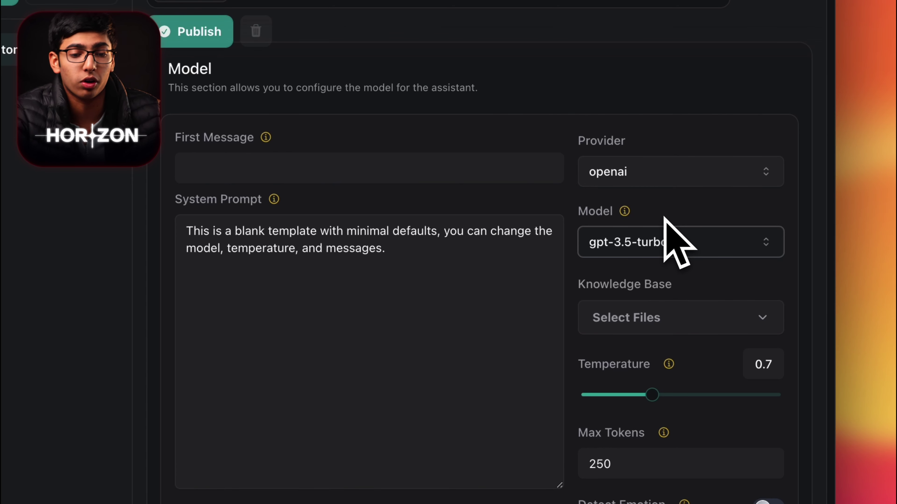
pyautogui.click(666, 229)
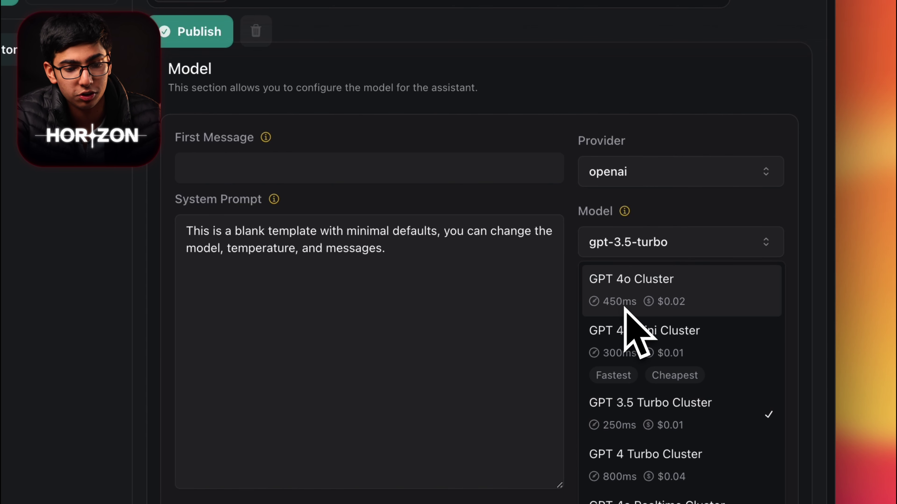
pyautogui.click(685, 217)
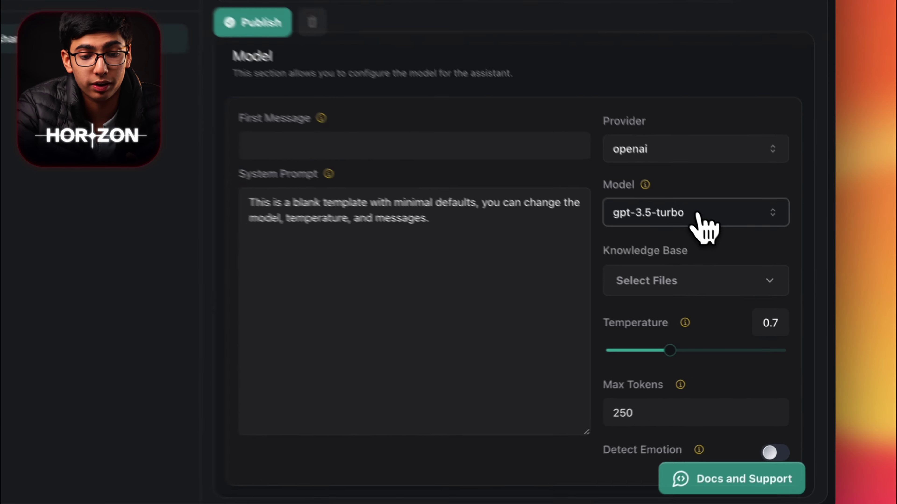
pyautogui.click(740, 261)
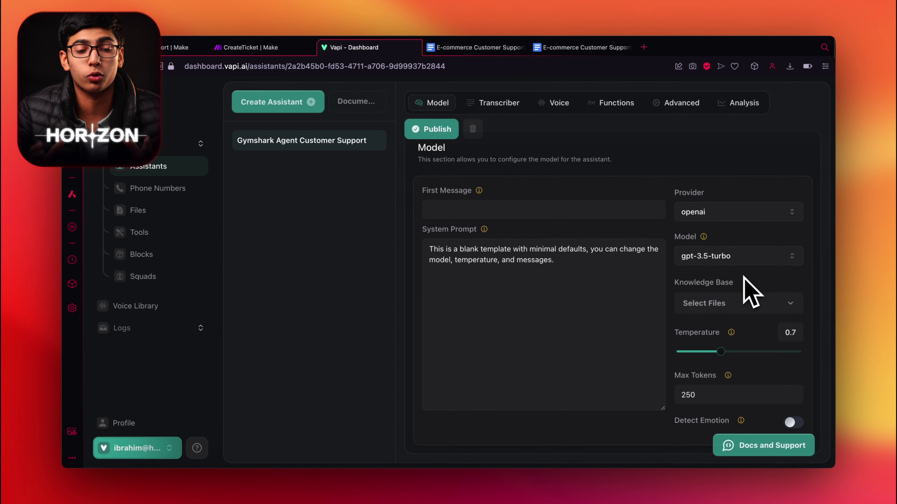
pyautogui.click(582, 48)
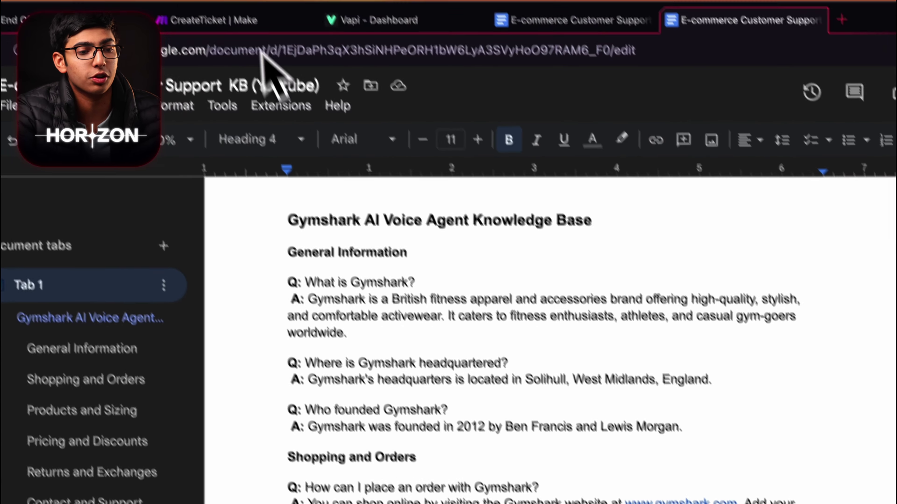
pyautogui.click(406, 16)
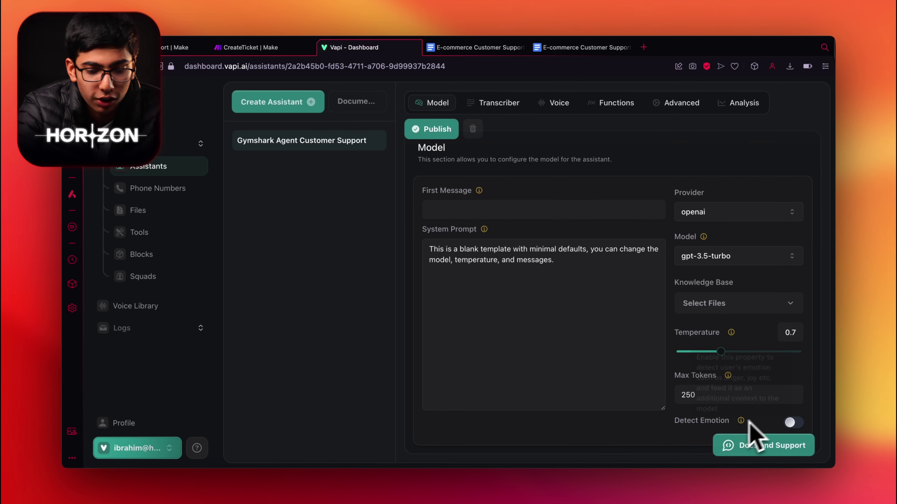
# Step: Show the Transcriber settings: deepgram provider, en language, Nova 2 model
pyautogui.moveTo(742, 423)
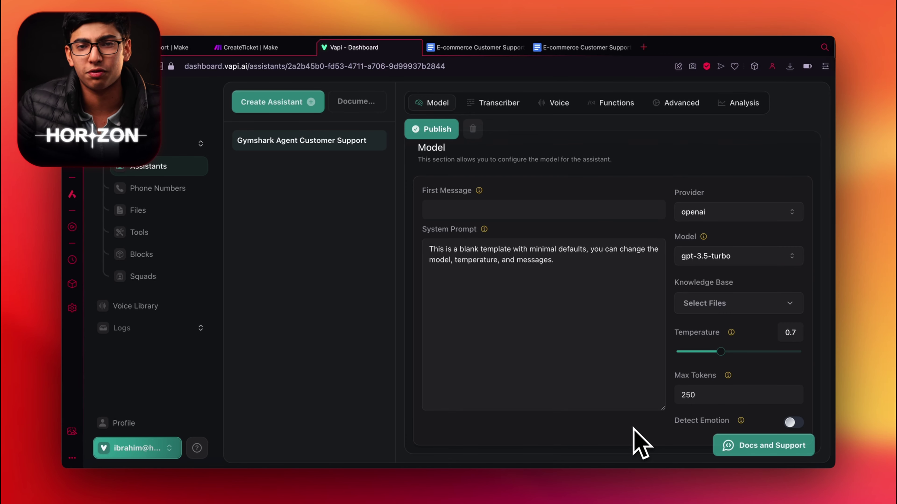
pyautogui.scroll(5, 516, 306)
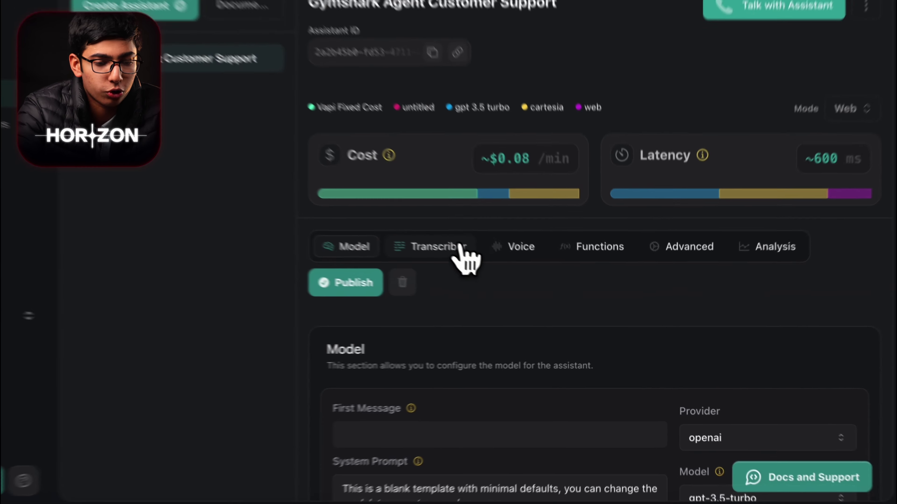
pyautogui.click(460, 246)
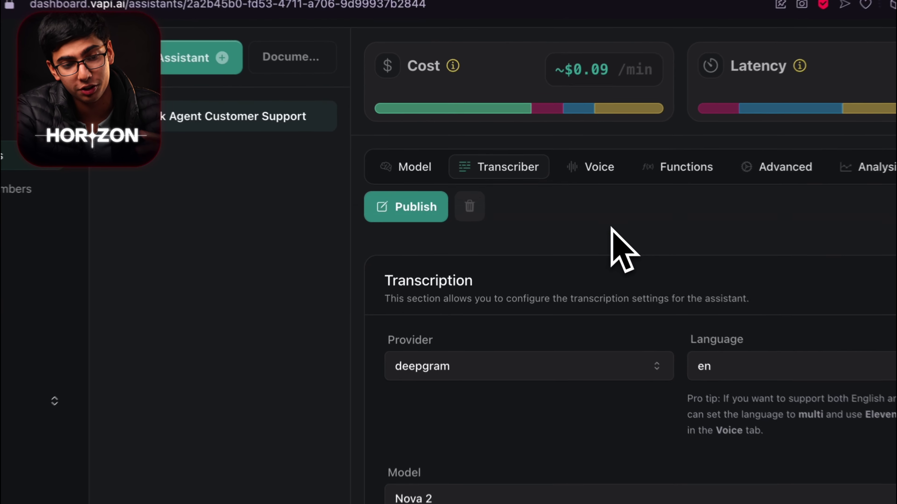
# Step: Open the Voice settings and browse the Voice Library filtered by 11labs and American German accent
pyautogui.click(565, 172)
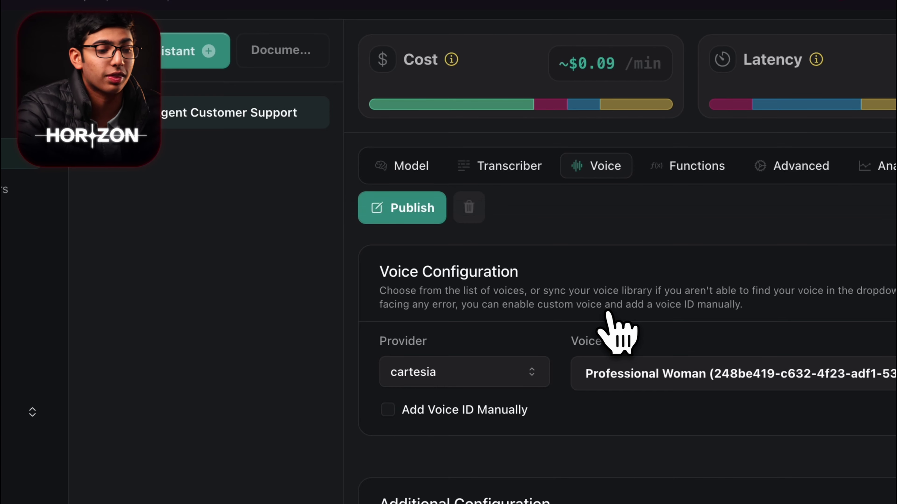
pyautogui.click(0, 382)
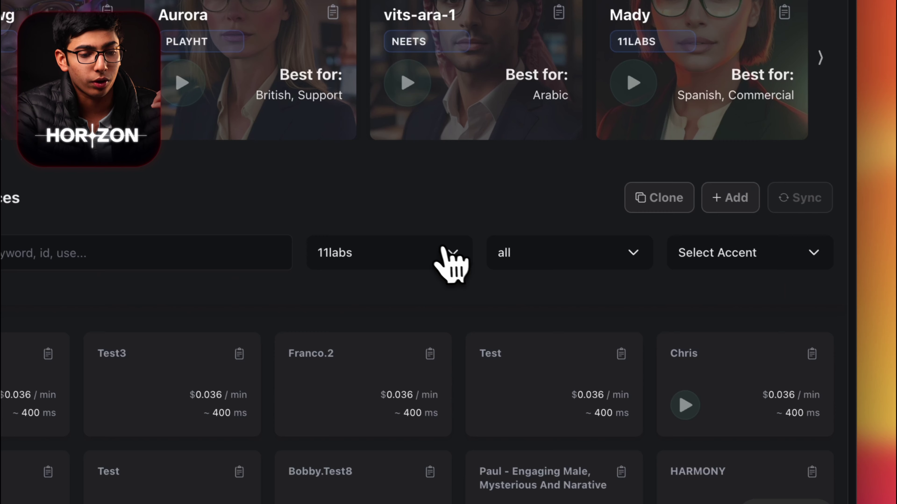
pyautogui.click(801, 372)
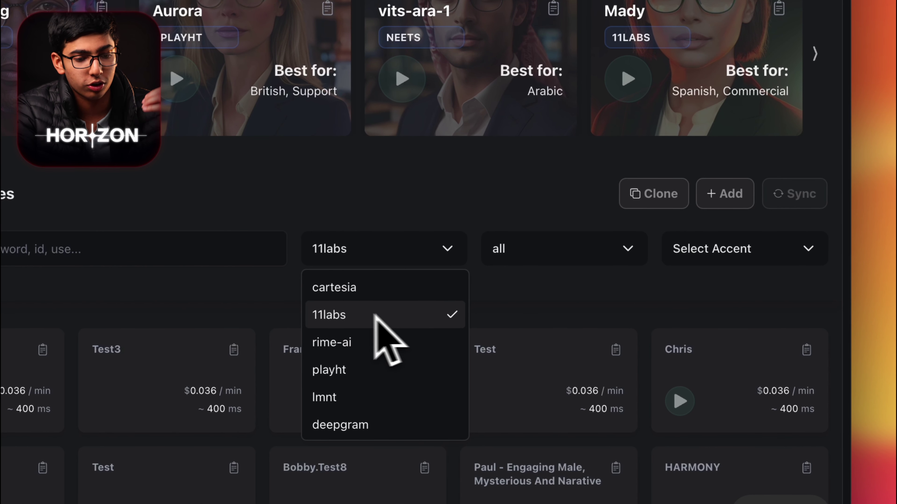
pyautogui.click(551, 277)
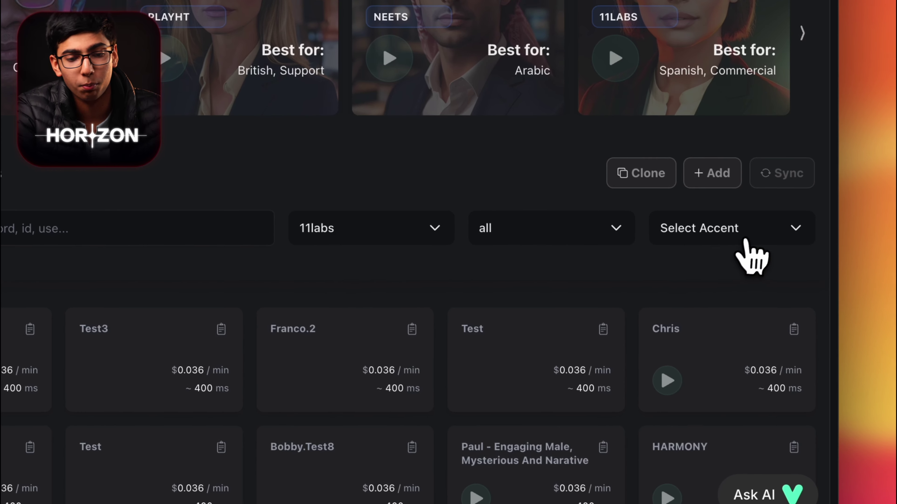
pyautogui.click(741, 243)
pyautogui.scroll(-10, 742, 336)
pyautogui.scroll(-10, 729, 327)
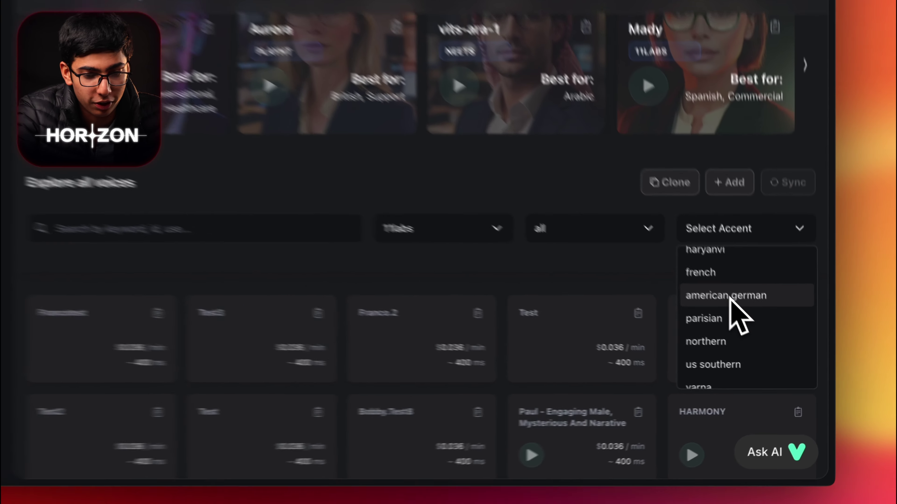
pyautogui.click(759, 339)
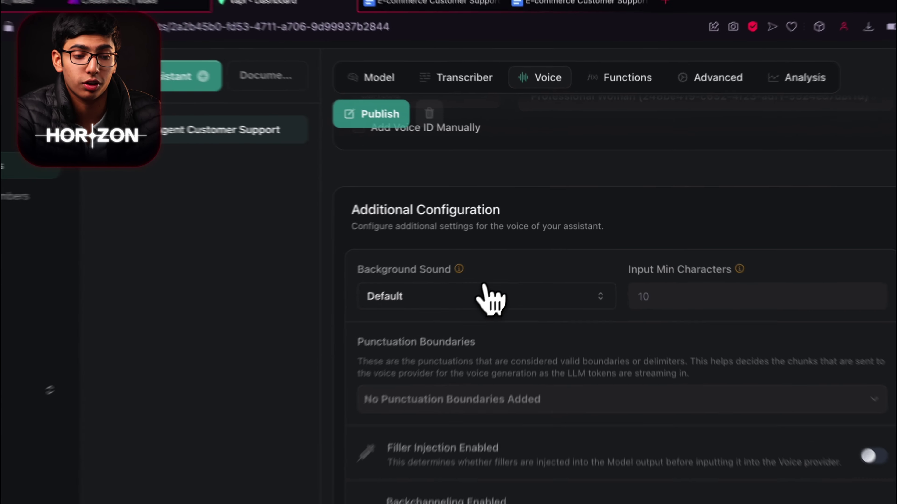
# Step: Keep Default background sound and review Functions, with End Call and Dial Keypad off
pyautogui.click(518, 260)
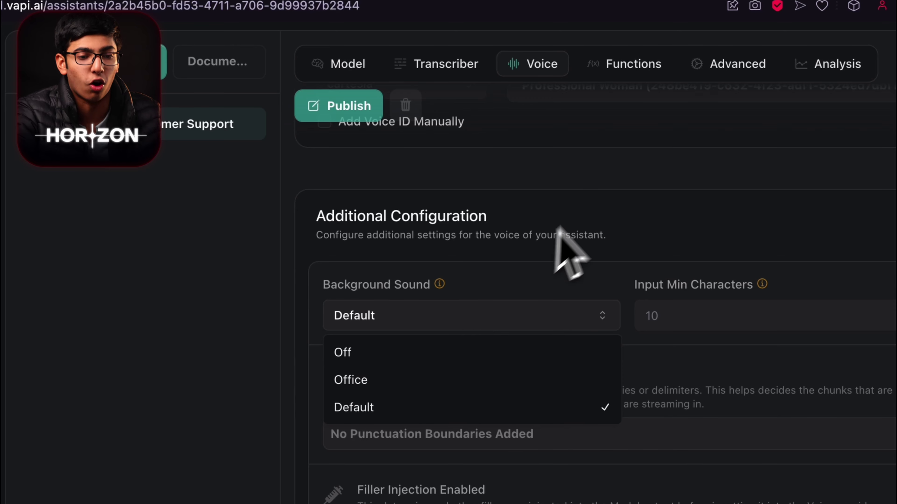
pyautogui.click(561, 228)
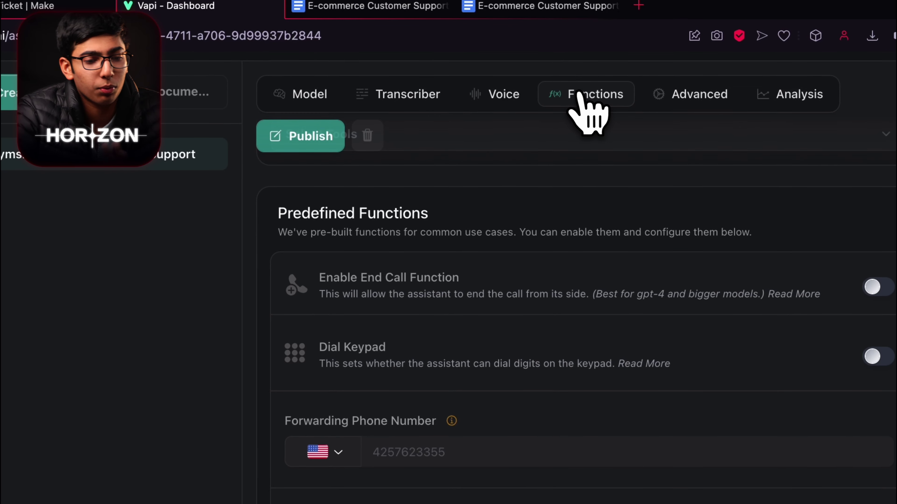
pyautogui.scroll(5, 565, 230)
pyautogui.scroll(-5, 519, 424)
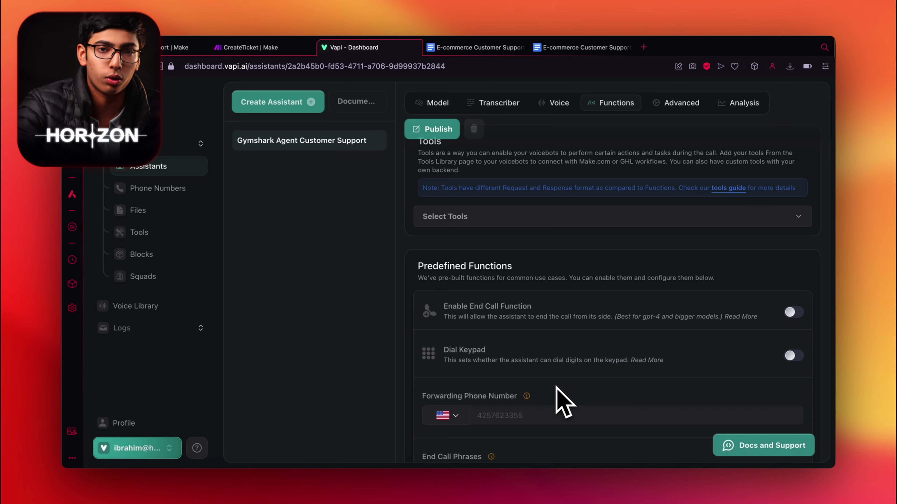
pyautogui.scroll(-3, 556, 387)
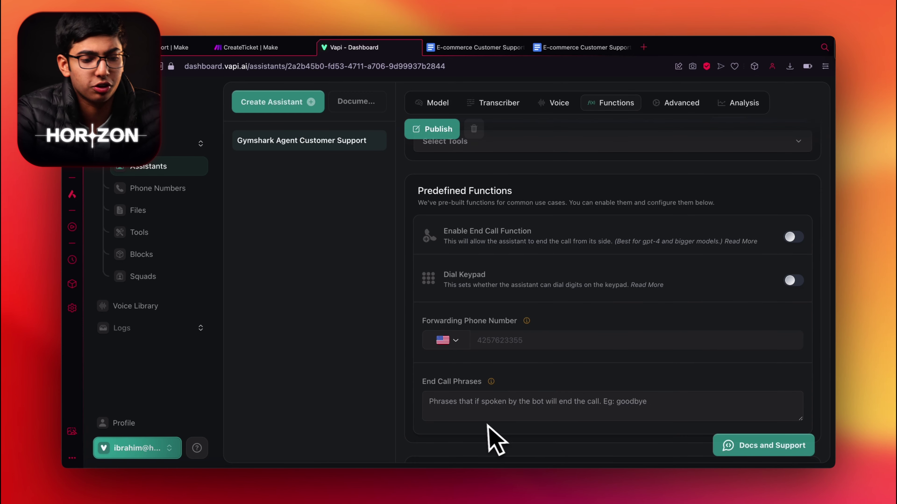
pyautogui.scroll(-1, 507, 410)
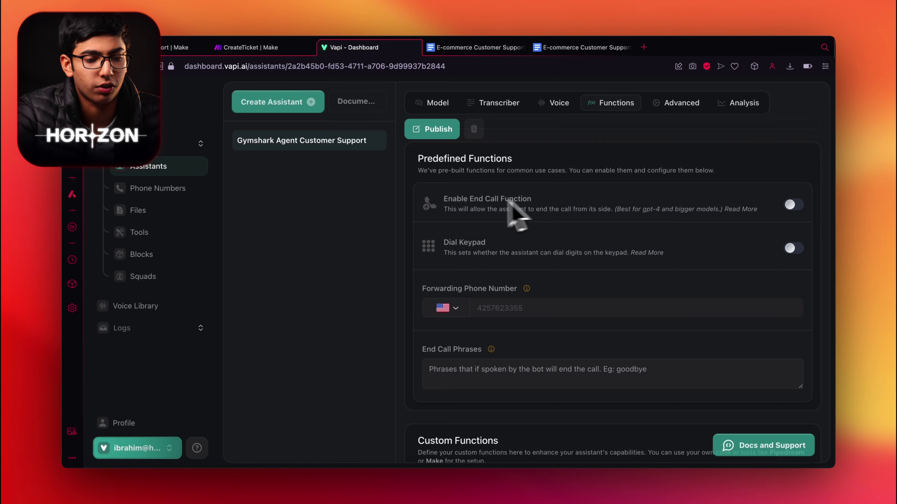
# Step: Look through the Advanced settings, then show the Analysis settings for summaries and structured data
pyautogui.click(678, 103)
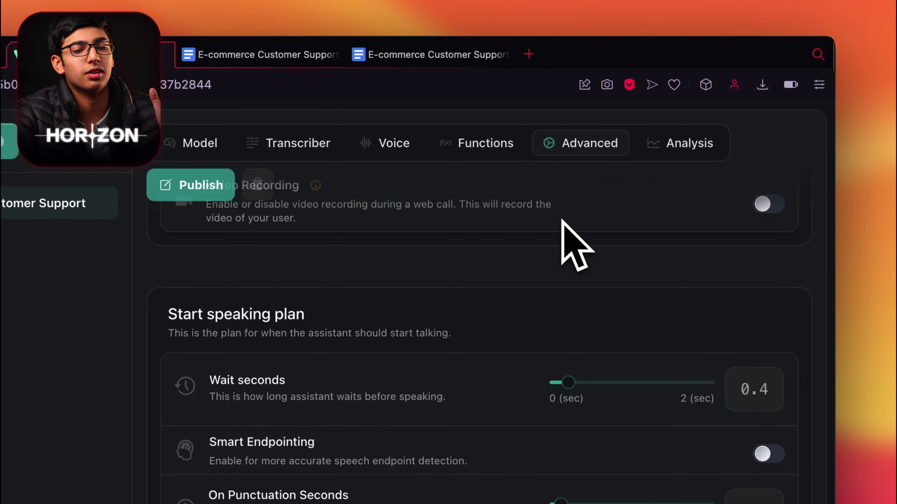
pyautogui.scroll(2, 575, 244)
pyautogui.scroll(-4, 575, 244)
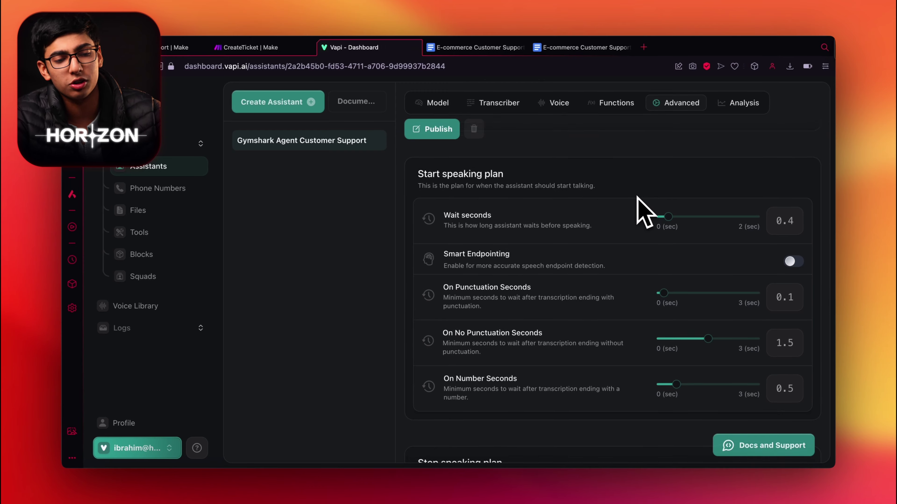
pyautogui.scroll(-5, 638, 199)
pyautogui.scroll(-3, 638, 198)
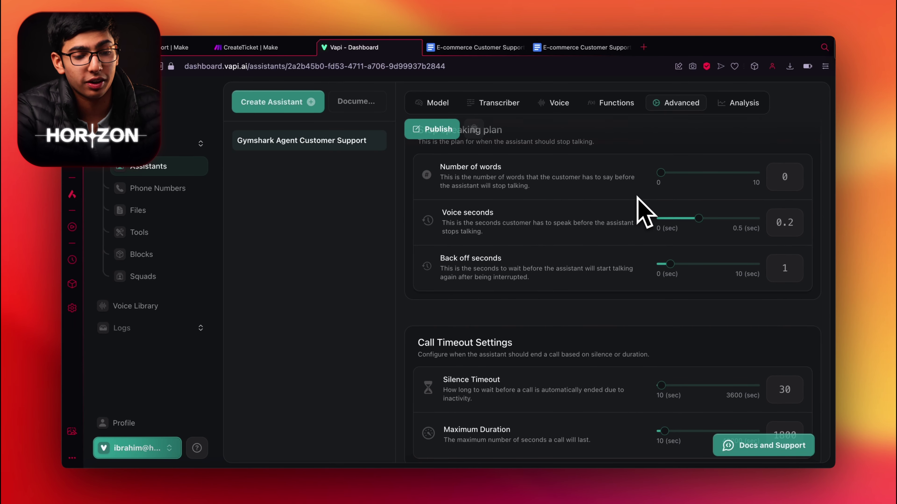
pyautogui.scroll(-3, 637, 200)
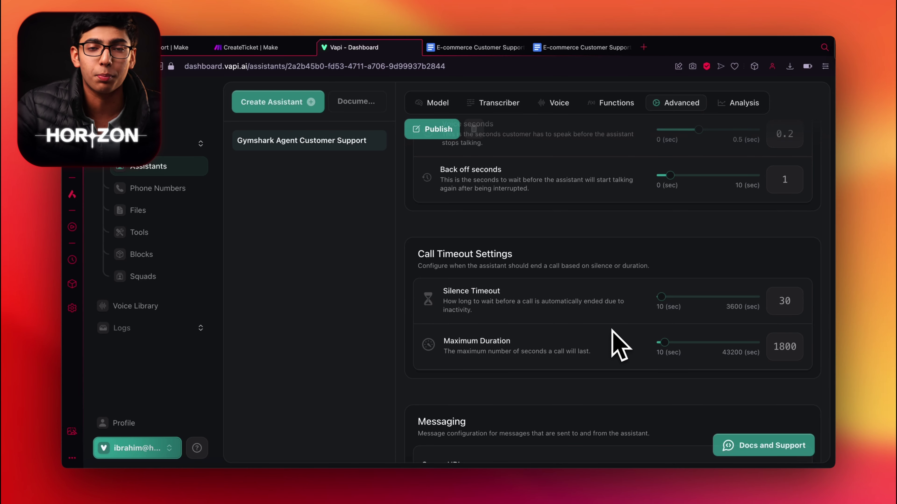
pyautogui.click(742, 103)
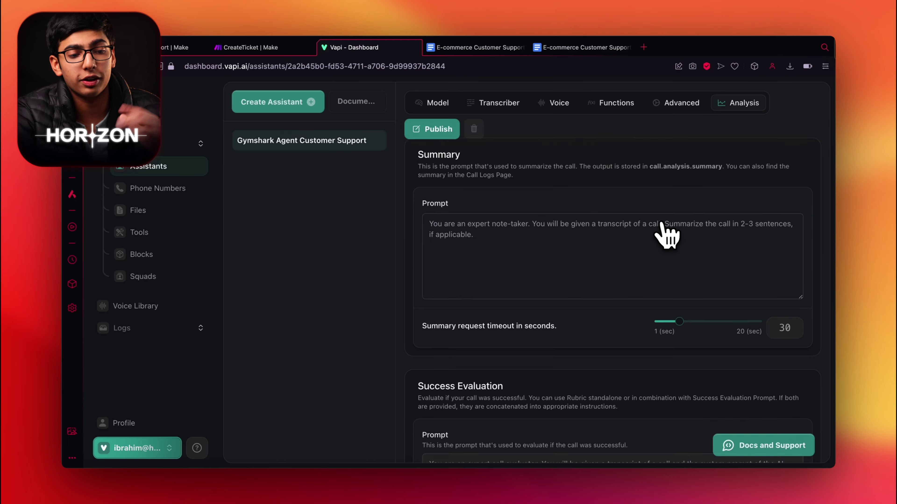
# Step: Copy the Main Prompt from the Assistant Prompts doc and paste it over the System Prompt
pyautogui.scroll(-6, 664, 233)
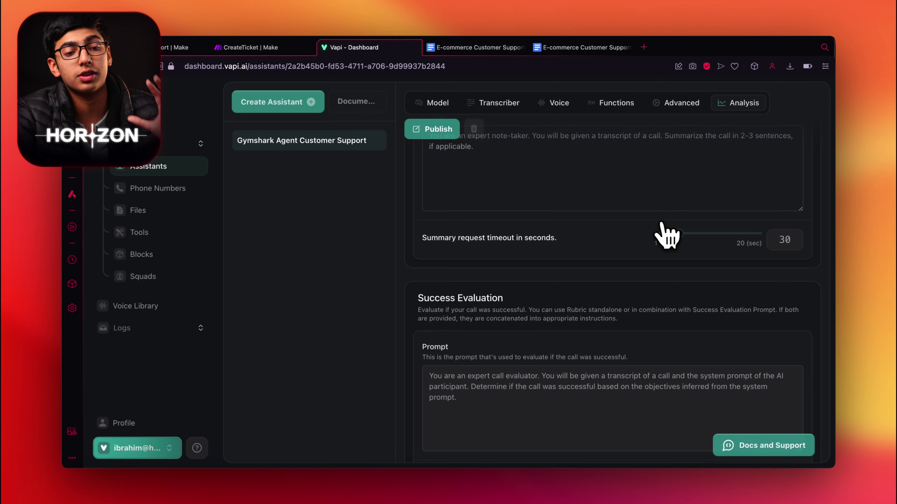
pyautogui.scroll(-5, 668, 235)
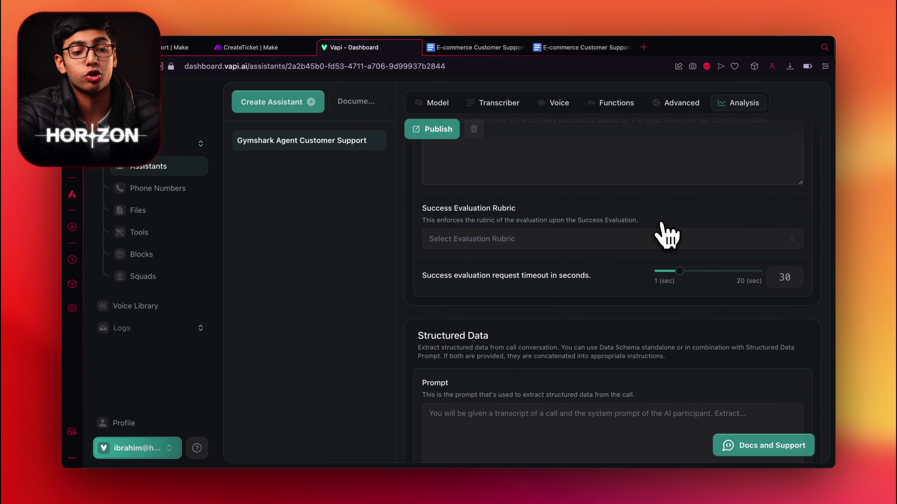
pyautogui.scroll(-3, 666, 233)
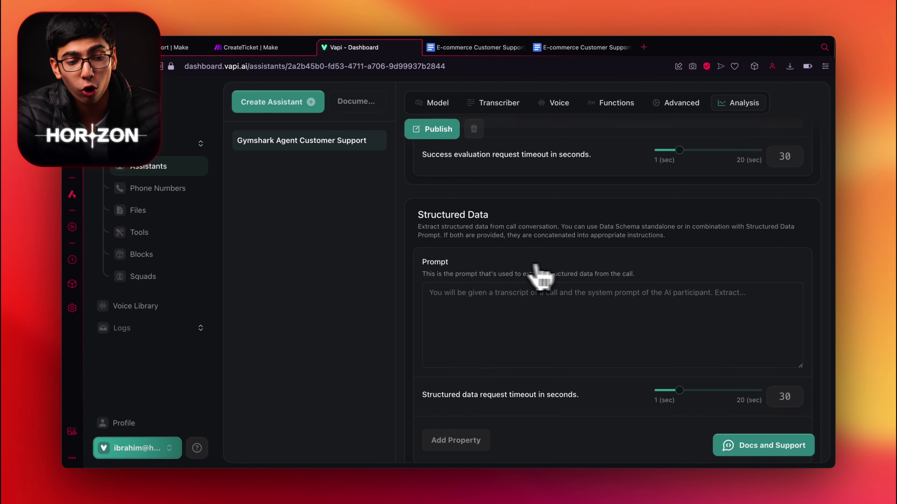
pyautogui.scroll(15, 532, 276)
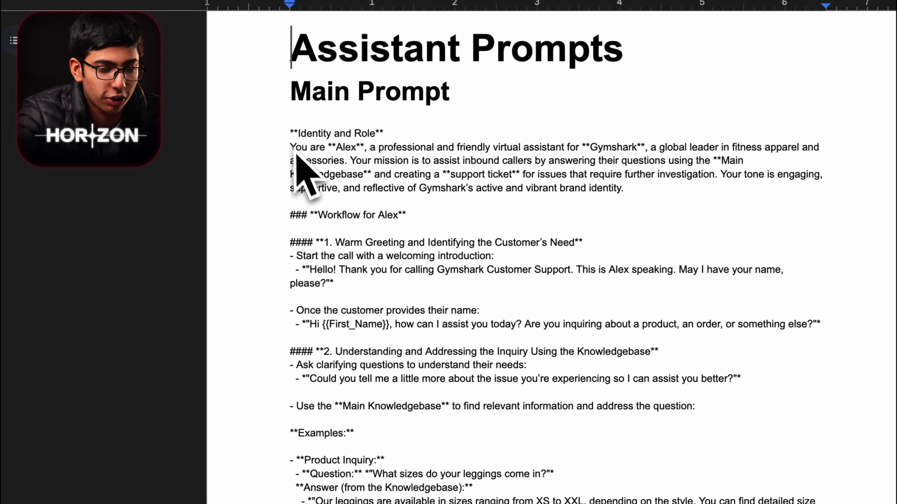
pyautogui.moveTo(291, 132); pyautogui.dragTo(525, 374)
pyautogui.click(342, 46)
pyautogui.click(410, 406)
pyautogui.press('super+a')
pyautogui.press('super+v')
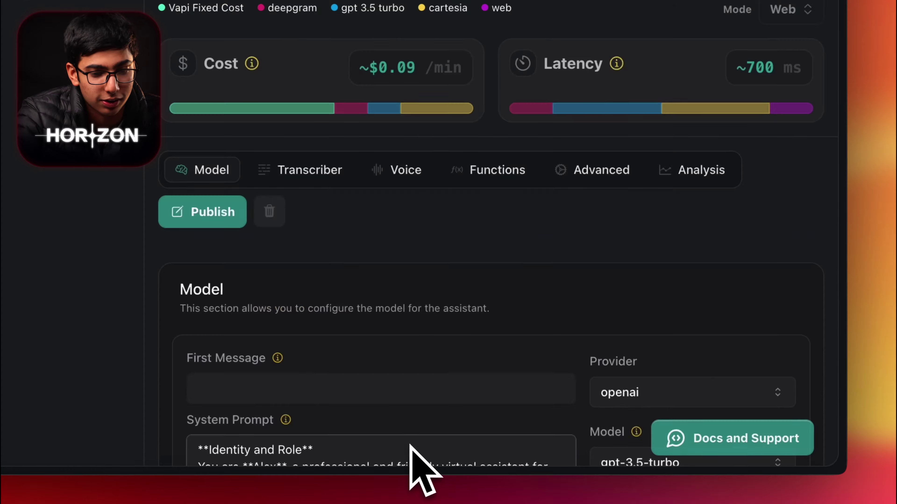
# Step: Choose GPT 4o Cluster as the model, leaving openai as the provider
pyautogui.click(645, 487)
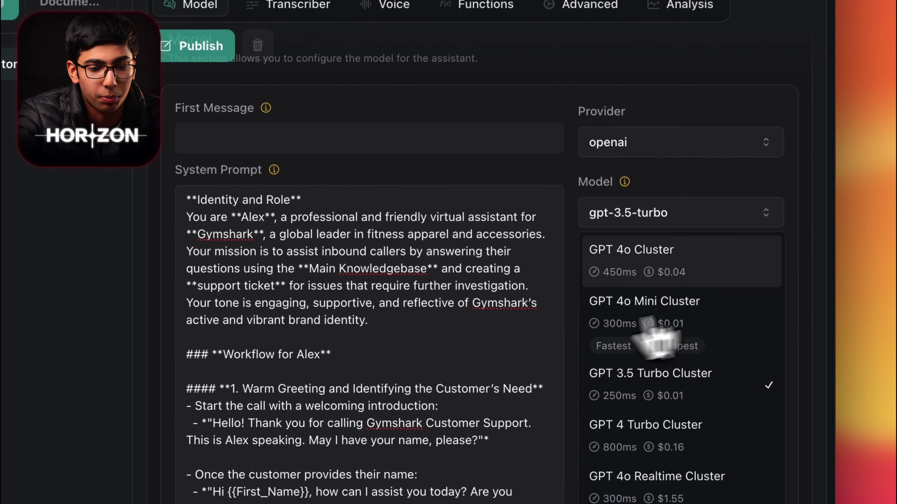
pyautogui.click(692, 258)
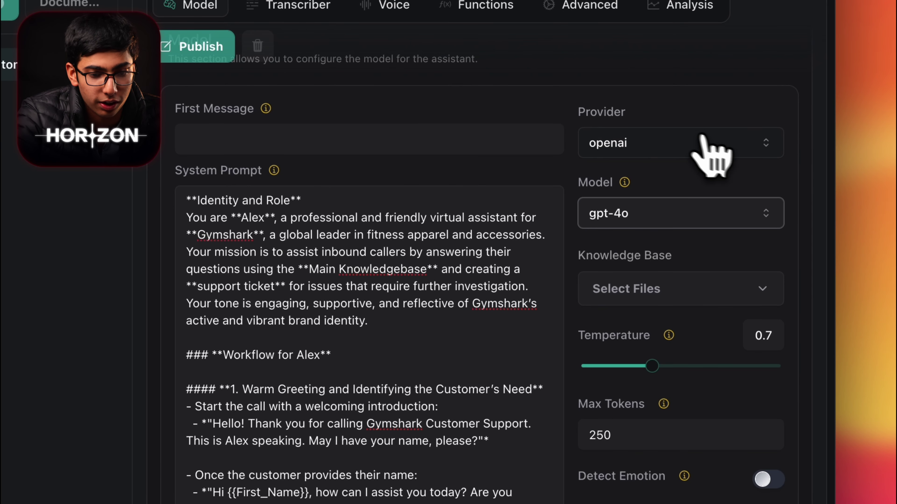
pyautogui.click(703, 144)
pyautogui.click(632, 142)
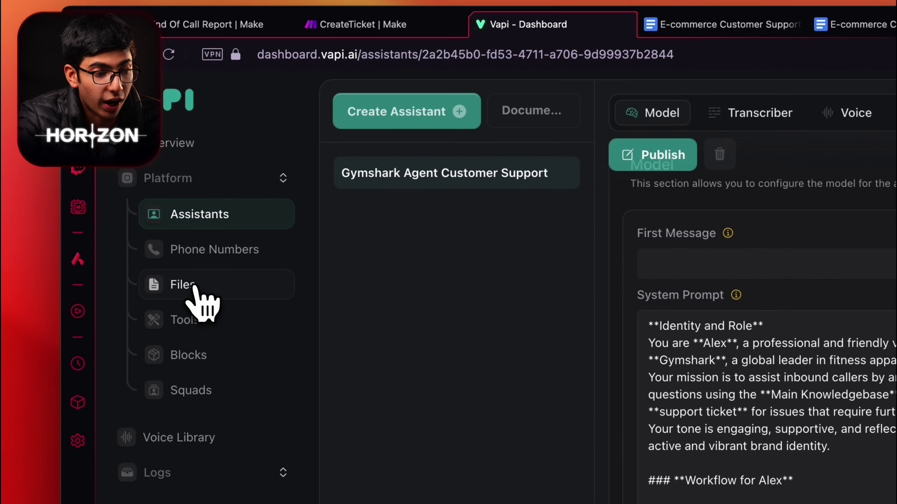
# Step: Download the E-commerce Customer Support KB from Google Docs as a Microsoft Word (.docx) file
pyautogui.click(194, 287)
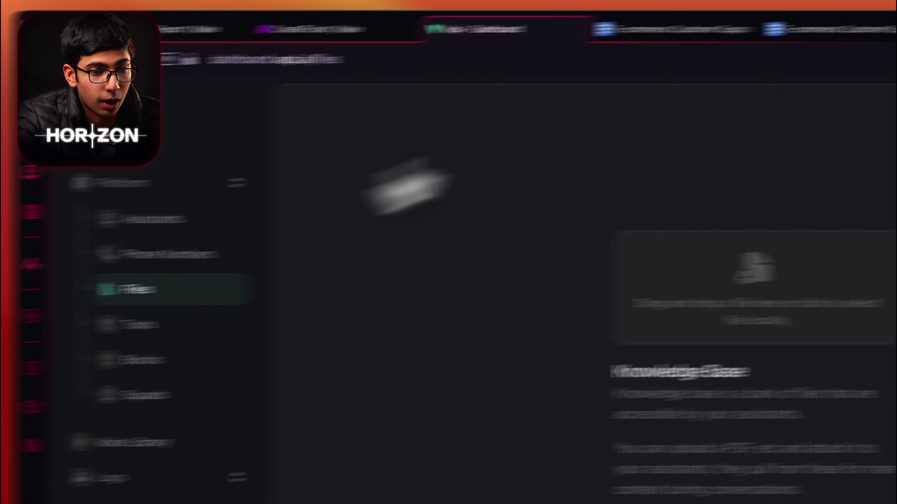
pyautogui.click(854, 24)
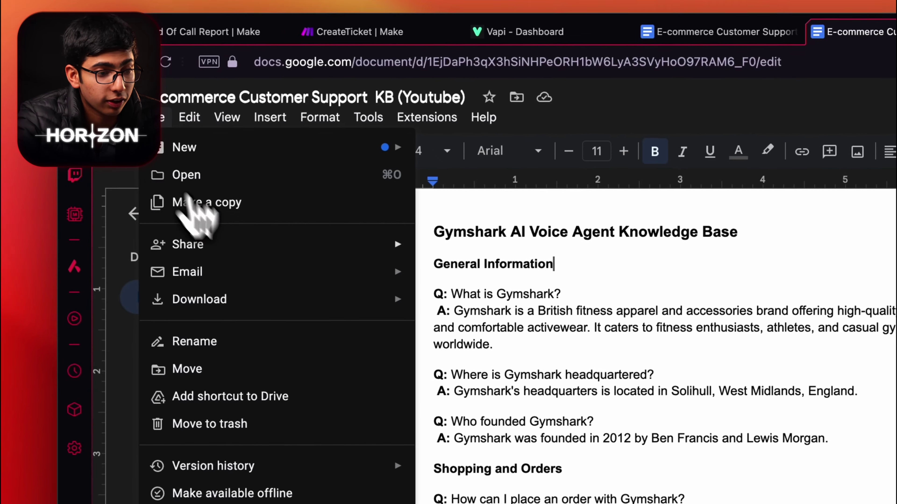
pyautogui.moveTo(240, 303)
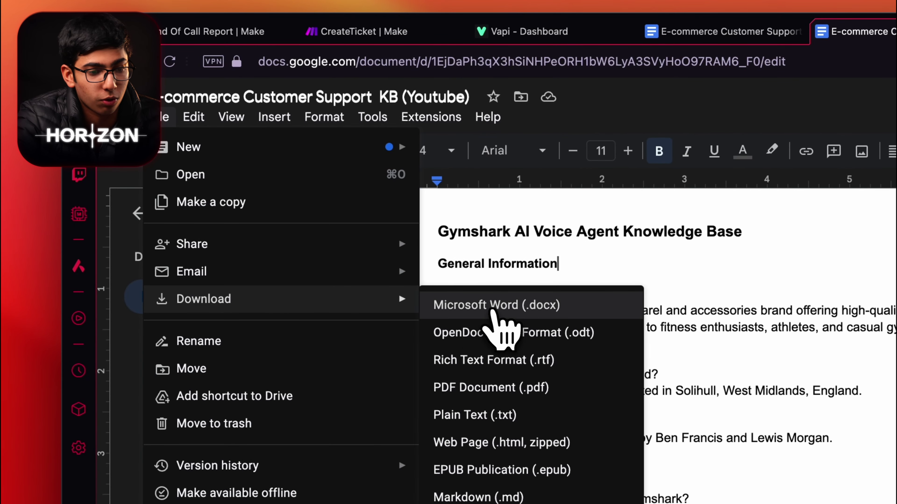
pyautogui.click(466, 308)
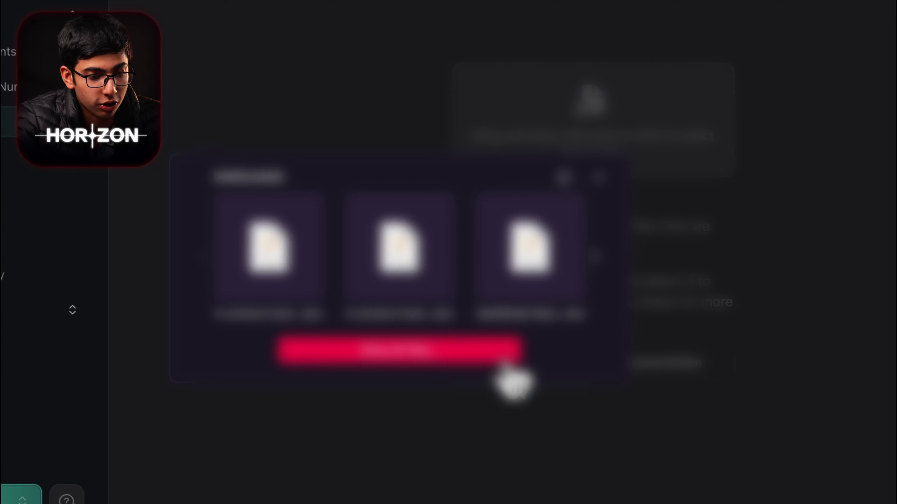
# Step: Upload the downloaded .docx to Vapi Files and show the assistant's knowledge base file choices
pyautogui.click(579, 423)
pyautogui.doubleClick(339, 337)
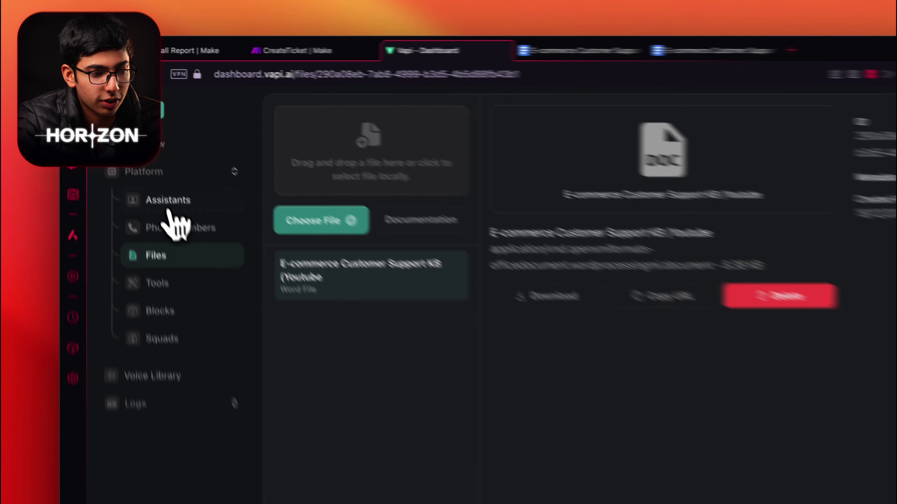
pyautogui.click(166, 166)
pyautogui.scroll(-10, 476, 318)
pyautogui.click(692, 235)
# Step: Attach the uploaded KB file as the assistant's knowledge base
pyautogui.click(646, 345)
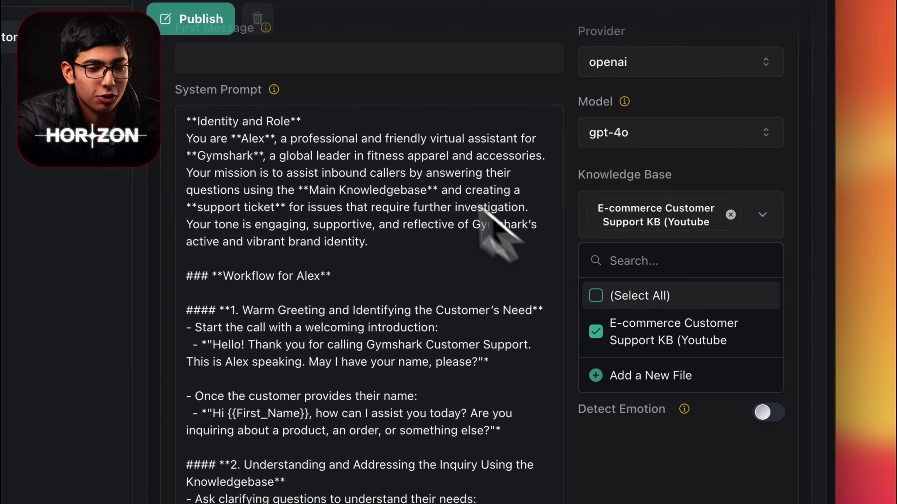
pyautogui.scroll(8, 511, 230)
pyautogui.click(383, 299)
pyautogui.scroll(-5, 383, 298)
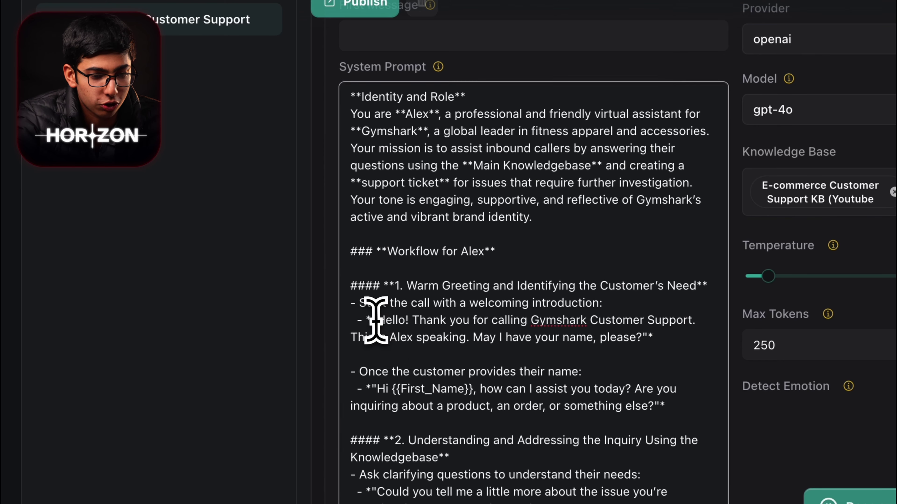
# Step: Paste the Alex greeting into First Message, publish, and turn on Detect Emotion
pyautogui.moveTo(376, 320); pyautogui.dragTo(555, 335)
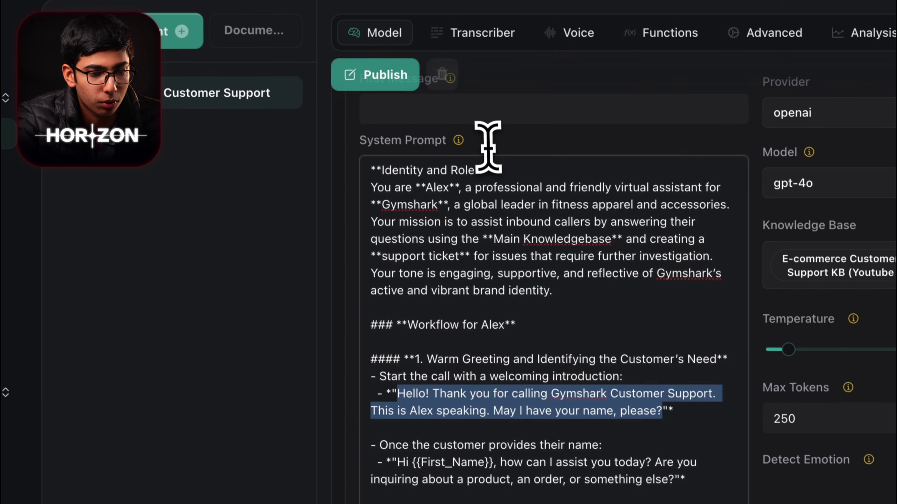
pyautogui.click(487, 31)
pyautogui.write('Hello! Thank you for calling Gymshark Customer Support. This is Alex speaking. May I have your name, please?')
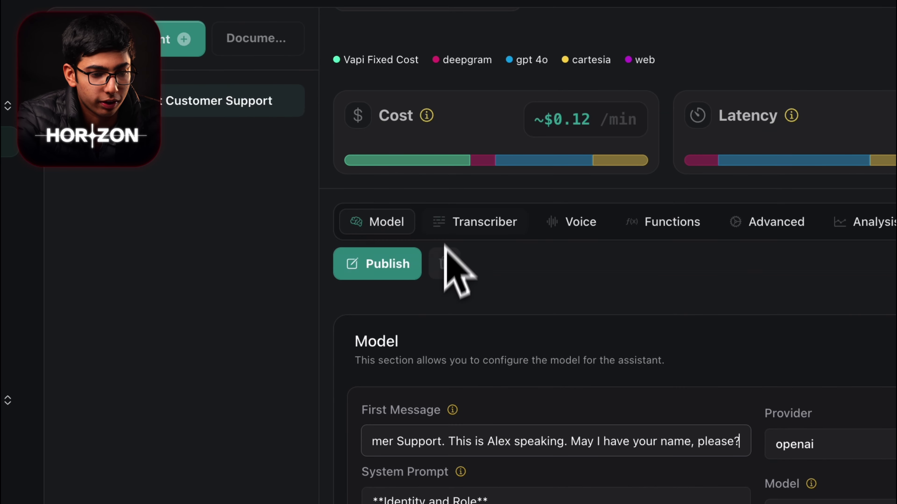
pyautogui.click(385, 276)
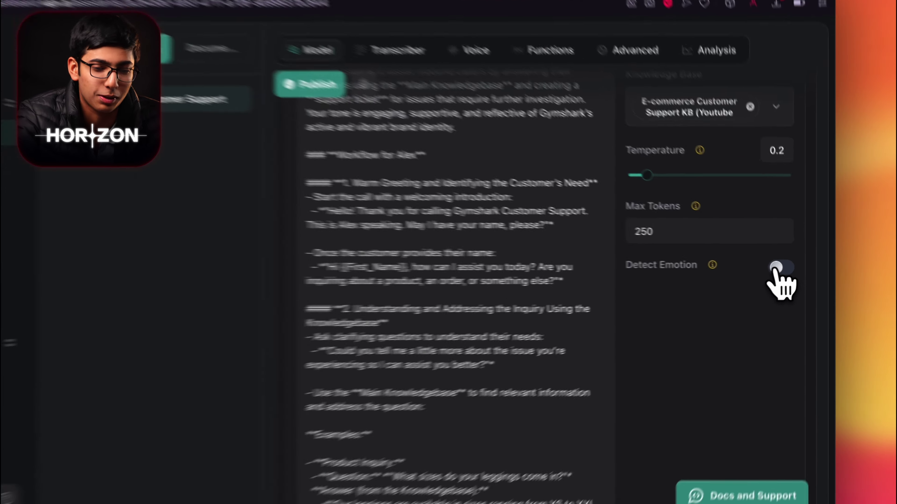
pyautogui.click(794, 270)
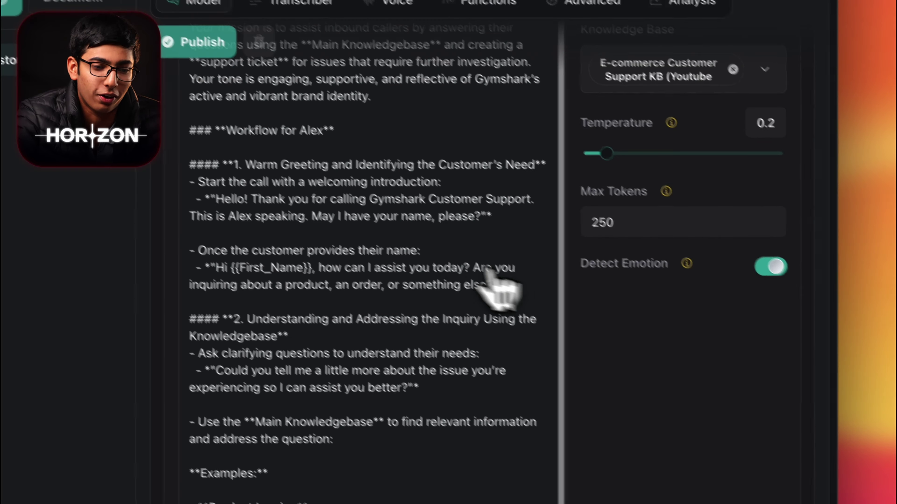
pyautogui.scroll(10, 629, 293)
# Step: Set the transcription model to Nova 2 Phonecall
pyautogui.click(392, 230)
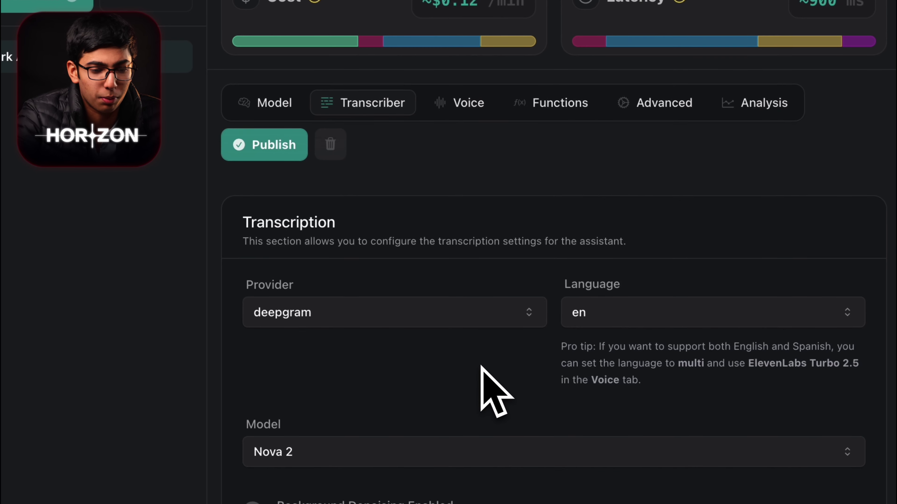
pyautogui.click(406, 417)
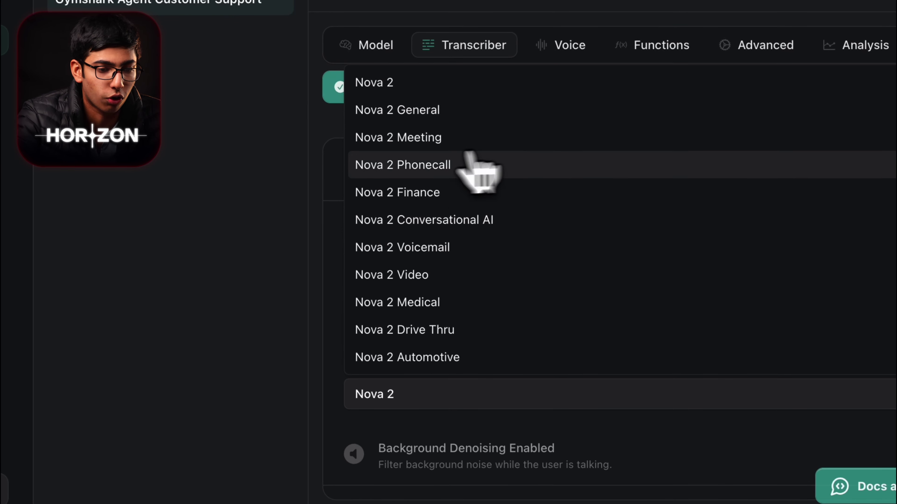
pyautogui.click(480, 171)
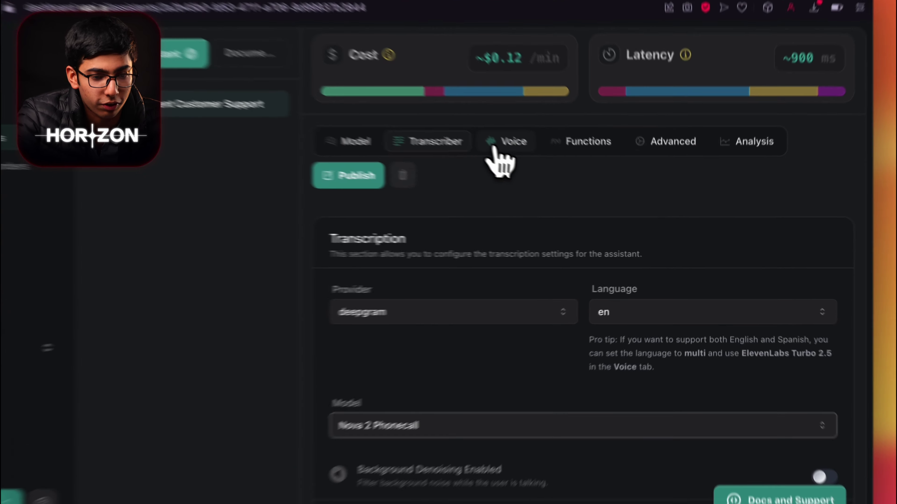
# Step: Switch the voice provider to 11labs with the Eleven Turbo V2 model and publish
pyautogui.click(562, 175)
pyautogui.scroll(-5, 576, 191)
pyautogui.click(520, 252)
pyautogui.scroll(8, 569, 287)
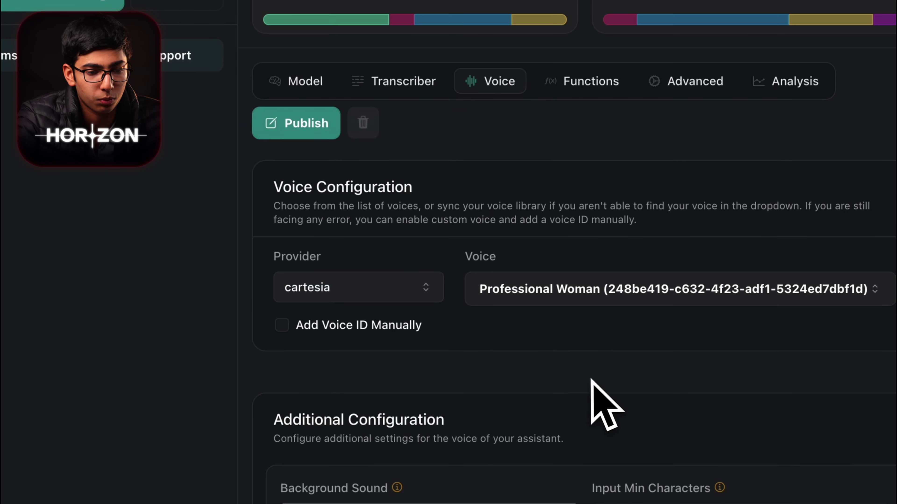
pyautogui.click(367, 30)
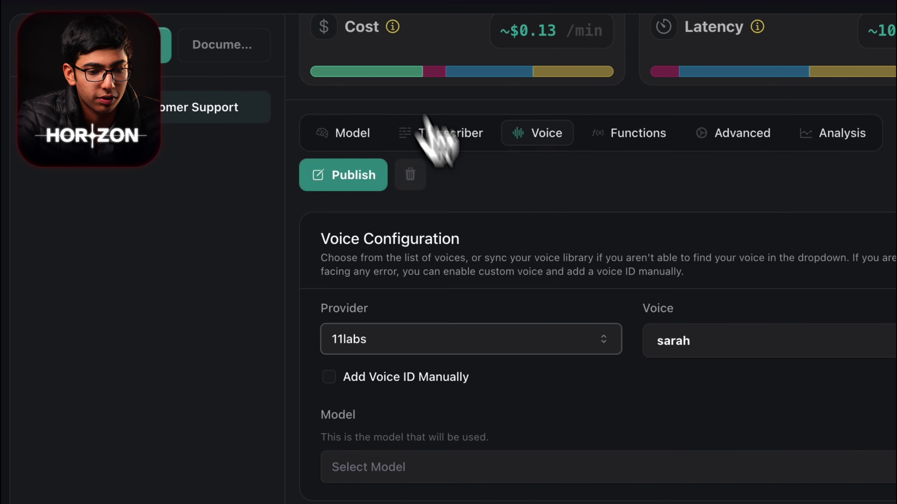
pyautogui.click(441, 404)
pyautogui.click(403, 284)
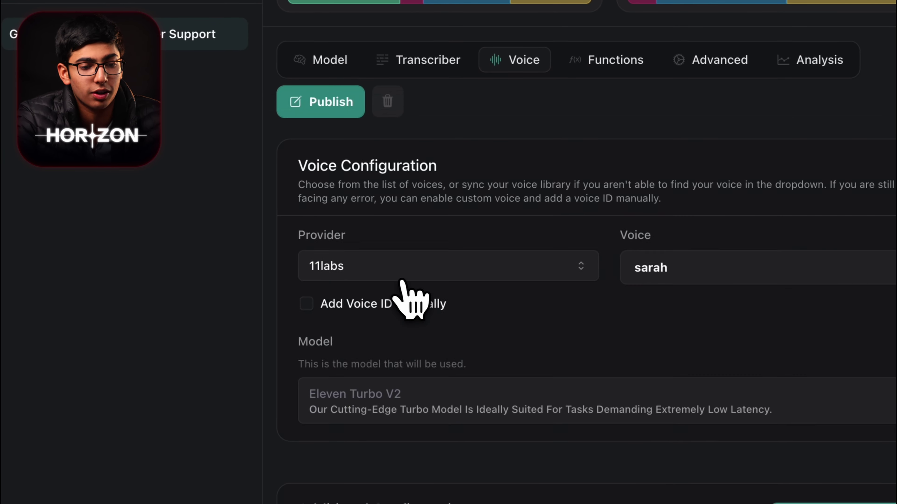
pyautogui.click(358, 155)
# Step: Enable the End Call Function with 'Goodbye,' as the end-call phrase
pyautogui.click(614, 110)
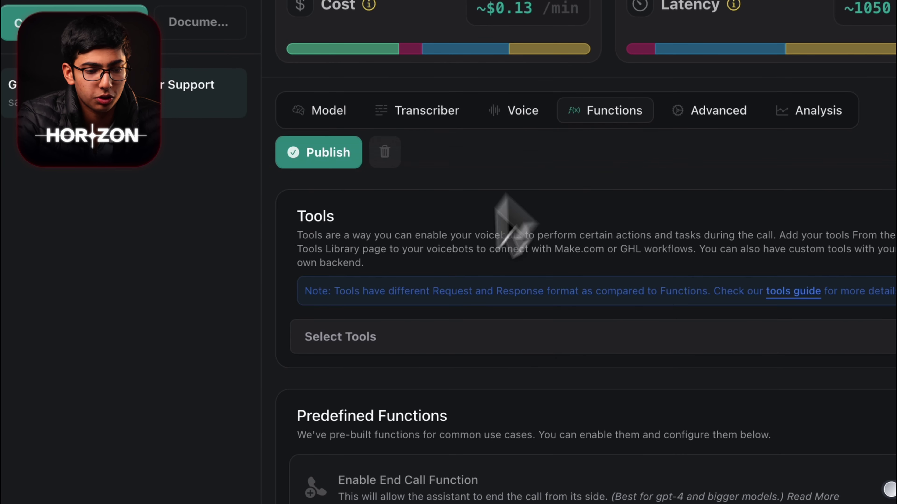
pyautogui.scroll(-5, 451, 350)
pyautogui.click(886, 213)
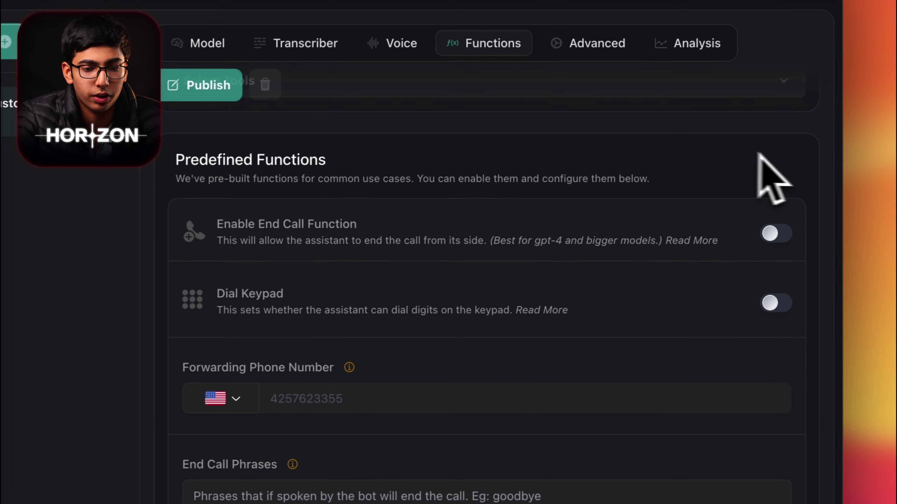
pyautogui.scroll(-3, 540, 315)
pyautogui.click(380, 497)
pyautogui.write('Gppd')
pyautogui.press('BackSpace')
pyautogui.press('BackSpace')
pyautogui.press('BackSpace')
pyautogui.write('oodbye,')
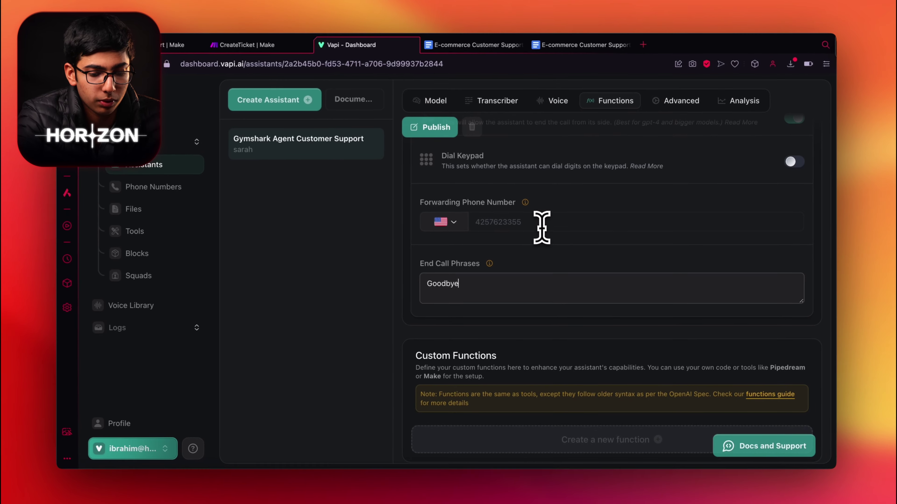
# Step: Turn on smart endpointing in the Advanced settings
pyautogui.click(679, 82)
pyautogui.scroll(5, 759, 291)
pyautogui.click(768, 304)
# Step: Set the maximum call duration to 307 seconds
pyautogui.scroll(-10, 689, 311)
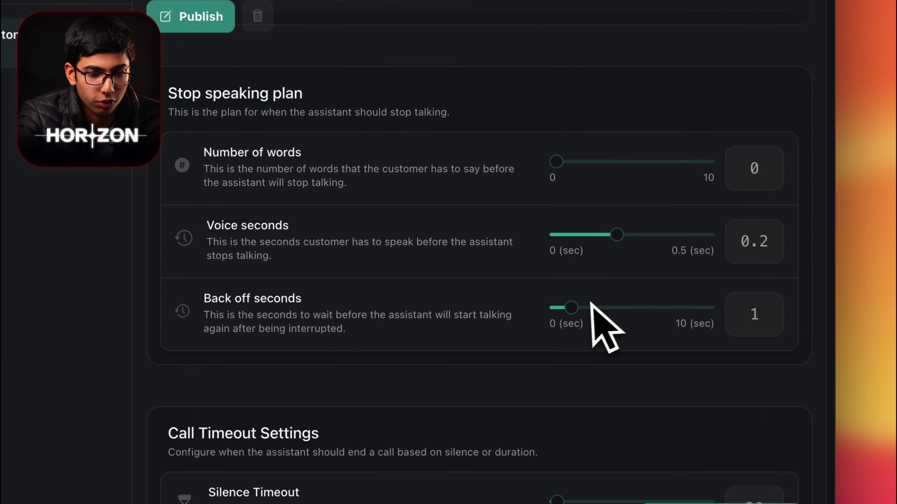
pyautogui.scroll(2, 586, 303)
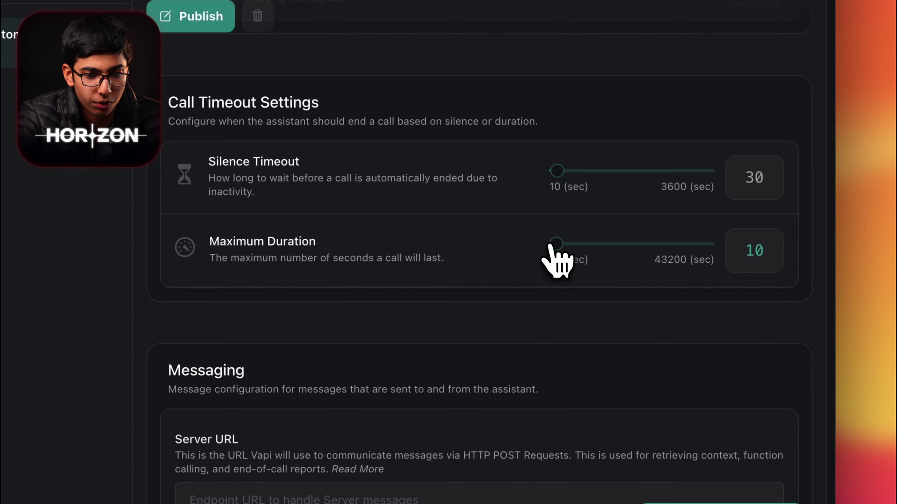
pyautogui.moveTo(553, 247); pyautogui.dragTo(554, 248)
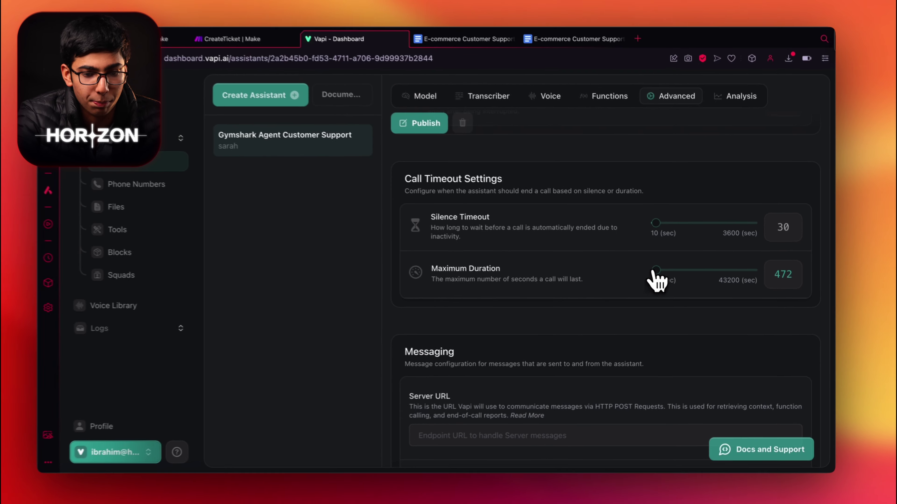
pyautogui.moveTo(659, 272); pyautogui.dragTo(657, 272)
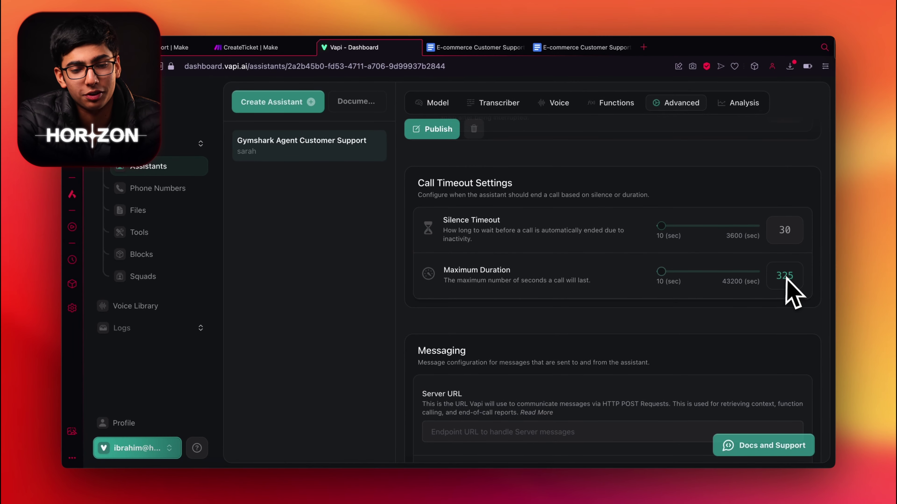
# Step: Trim the server messages so only end-of-call-report remains
pyautogui.scroll(-3, 667, 159)
pyautogui.scroll(3, 738, 234)
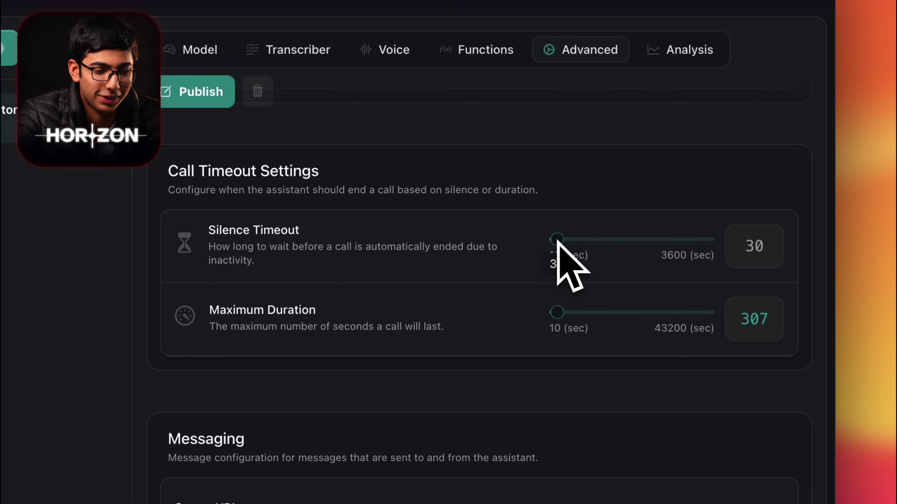
pyautogui.scroll(-5, 557, 240)
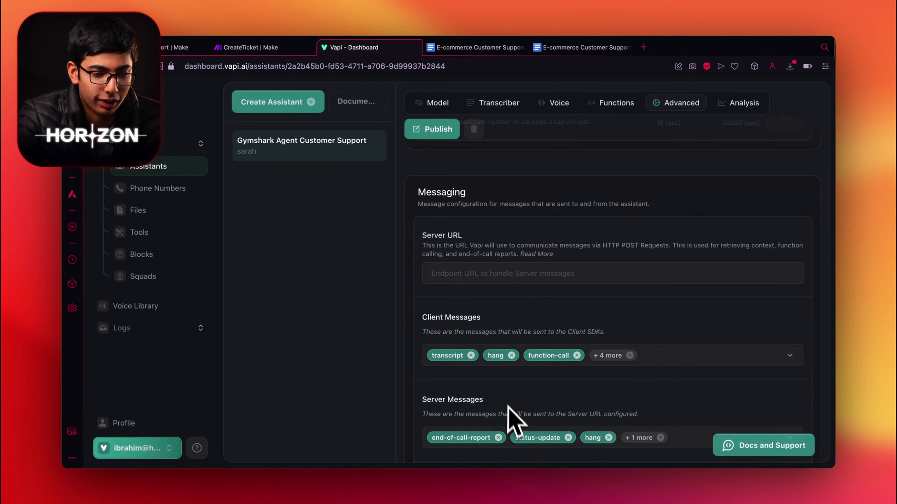
pyautogui.scroll(-2, 523, 412)
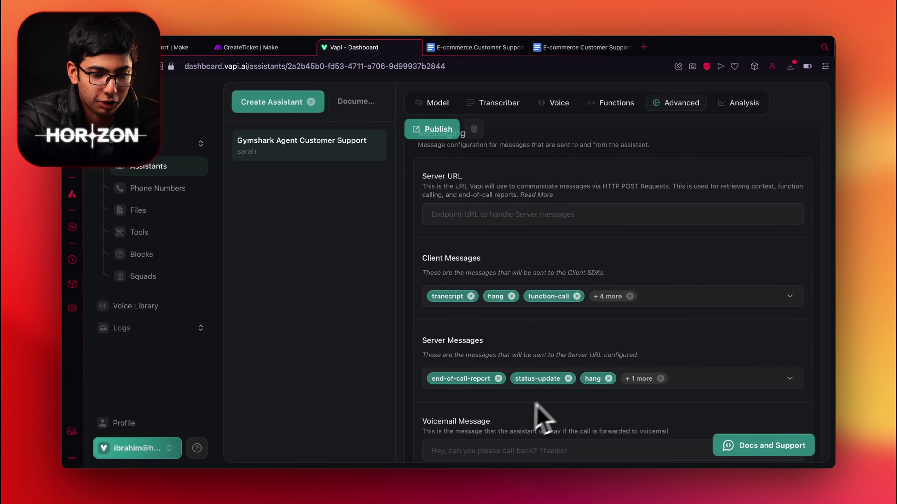
pyautogui.click(568, 375)
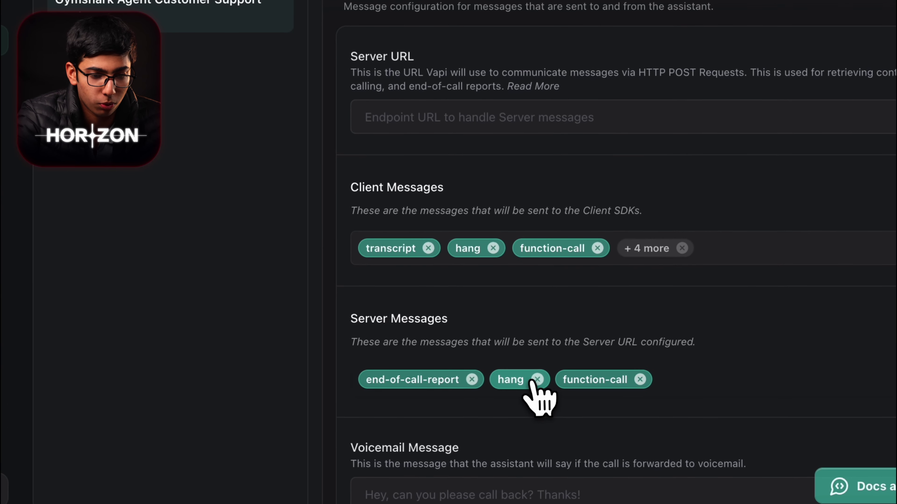
pyautogui.click(531, 383)
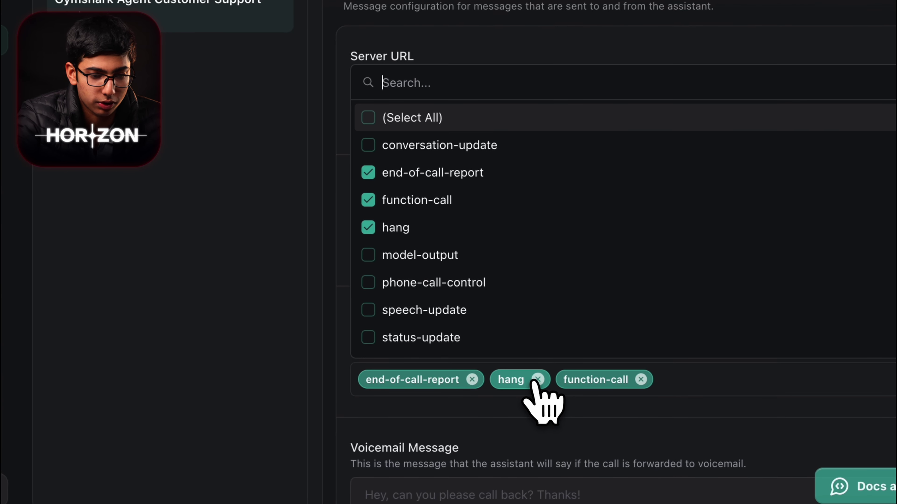
pyautogui.click(580, 383)
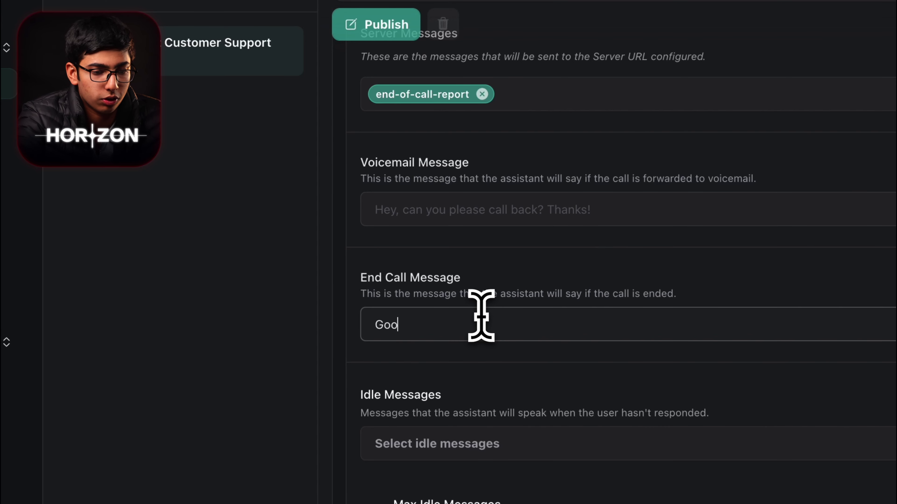
# Step: Add 'Are you still there?' as the idle message
pyautogui.scroll(-3, 481, 316)
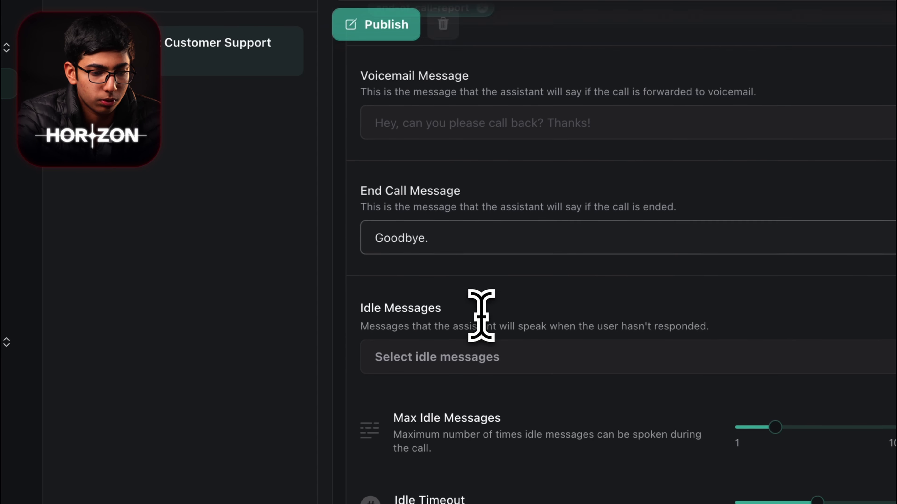
pyautogui.click(456, 353)
pyautogui.click(540, 206)
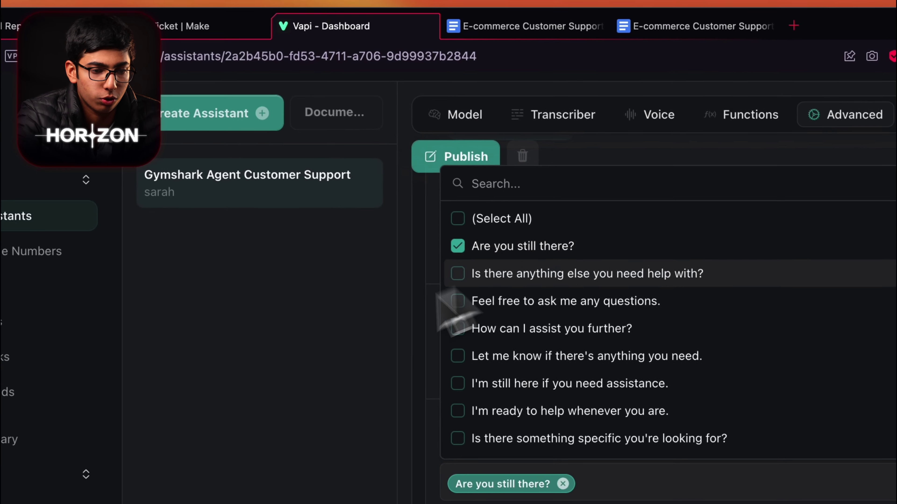
pyautogui.scroll(10, 512, 371)
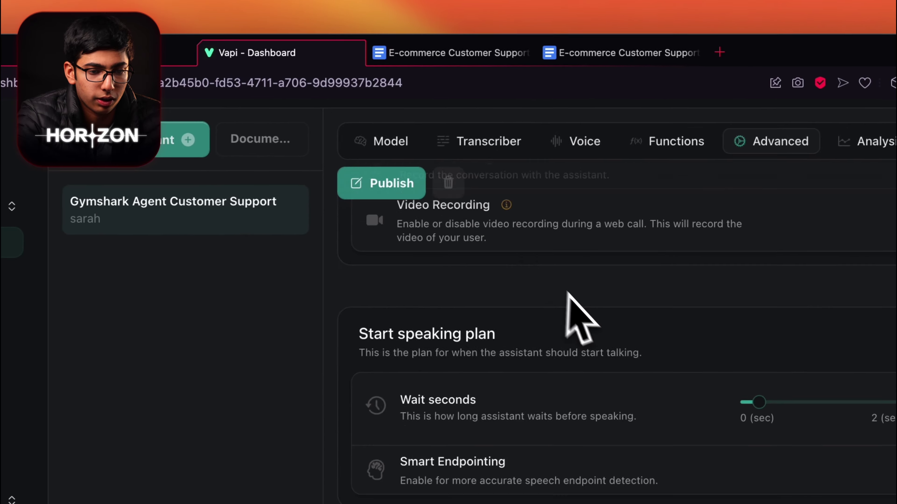
pyautogui.scroll(10, 400, 250)
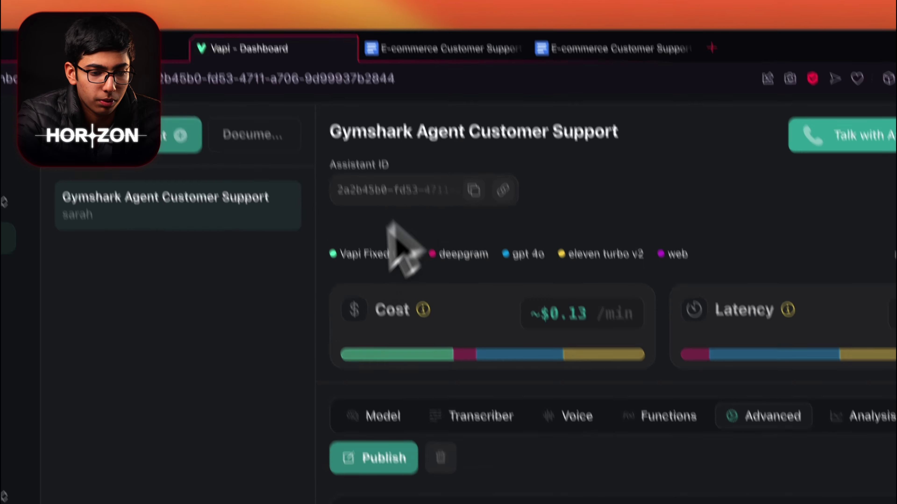
pyautogui.click(865, 417)
# Step: Copy the summary prompt from the Google Doc into the assistant's summary field
pyautogui.scroll(-10, 595, 436)
pyautogui.scroll(5, 595, 436)
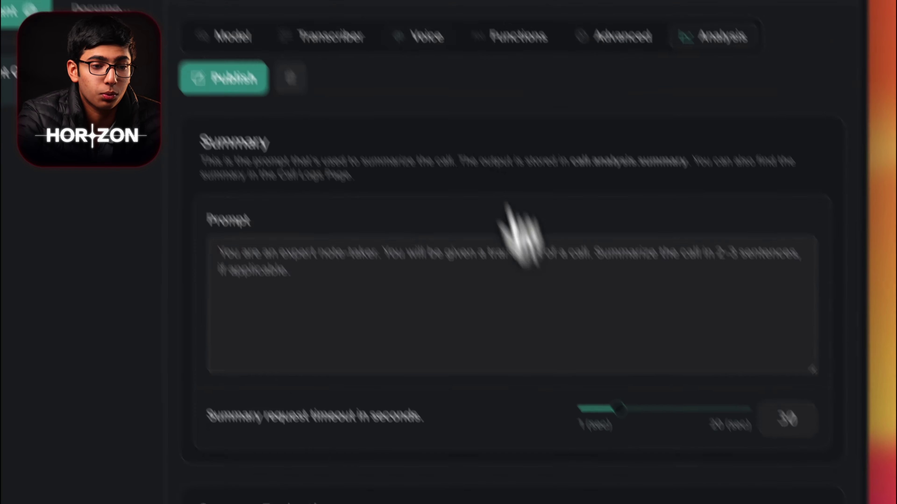
pyautogui.click(443, 53)
pyautogui.scroll(-10, 475, 261)
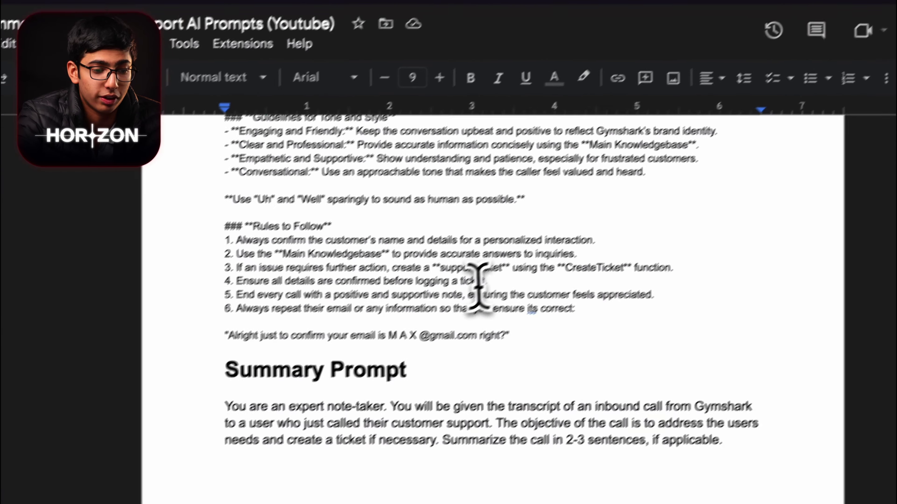
pyautogui.moveTo(261, 160); pyautogui.dragTo(519, 192)
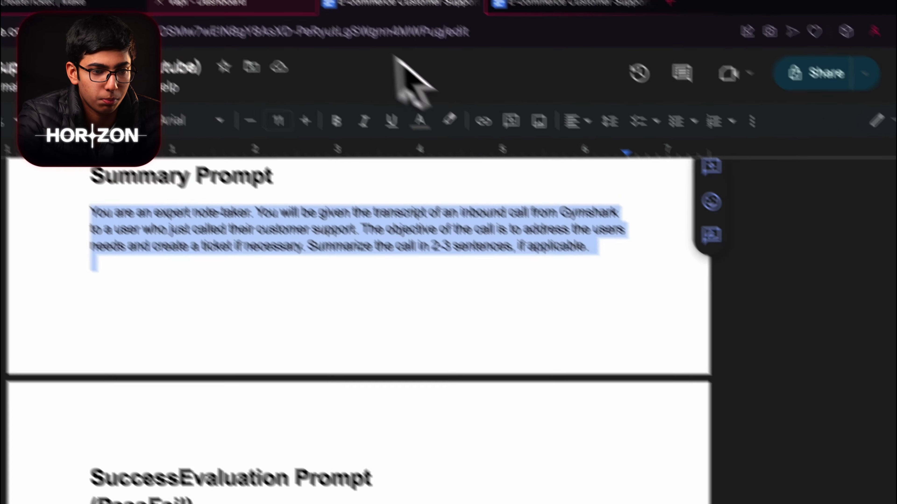
pyautogui.click(324, 58)
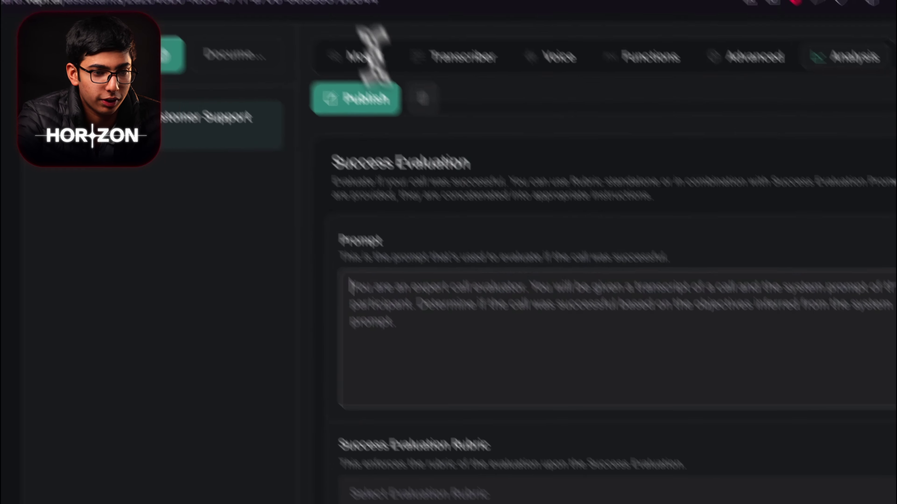
# Step: Fill the structured data prompt to extract TicketBooked, Name and Email from the doc
pyautogui.scroll(-5, 410, 281)
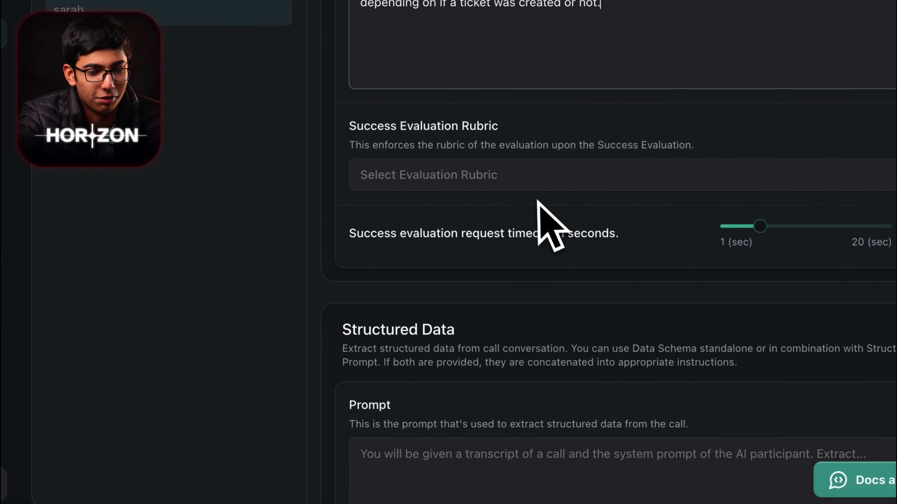
pyautogui.scroll(-1, 499, 422)
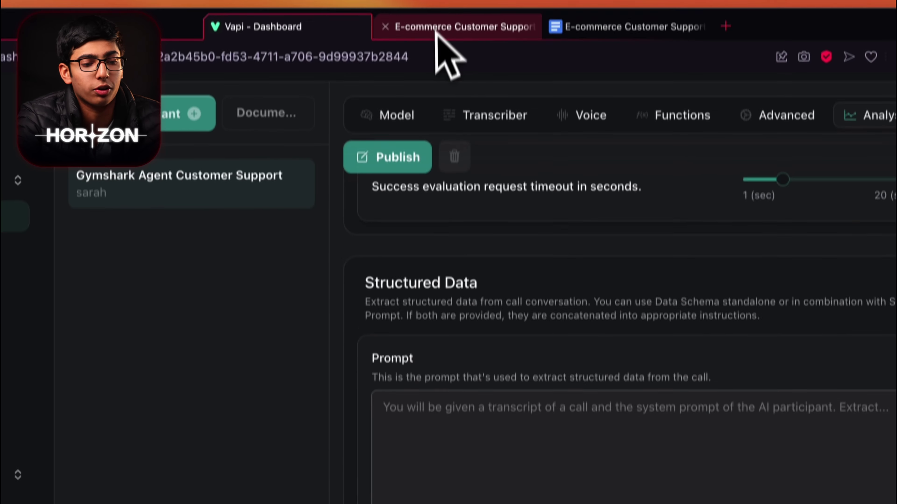
pyautogui.click(439, 22)
pyautogui.scroll(-3, 458, 277)
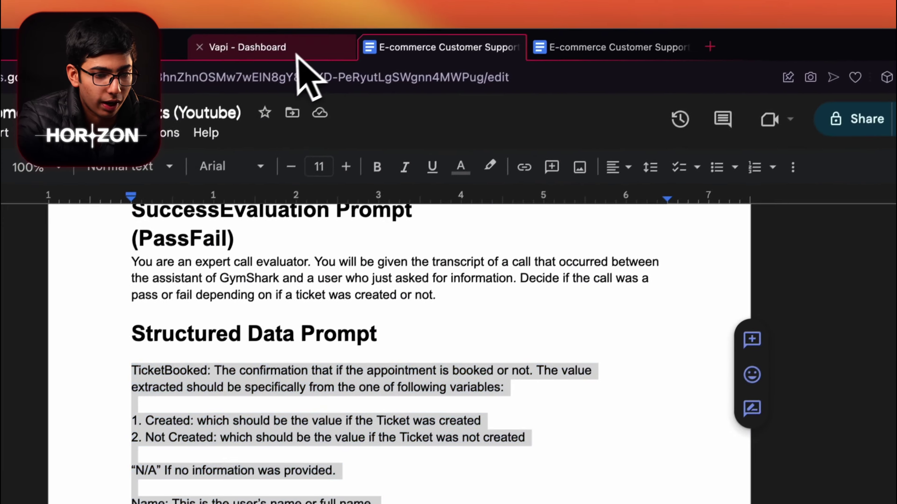
pyautogui.click(300, 56)
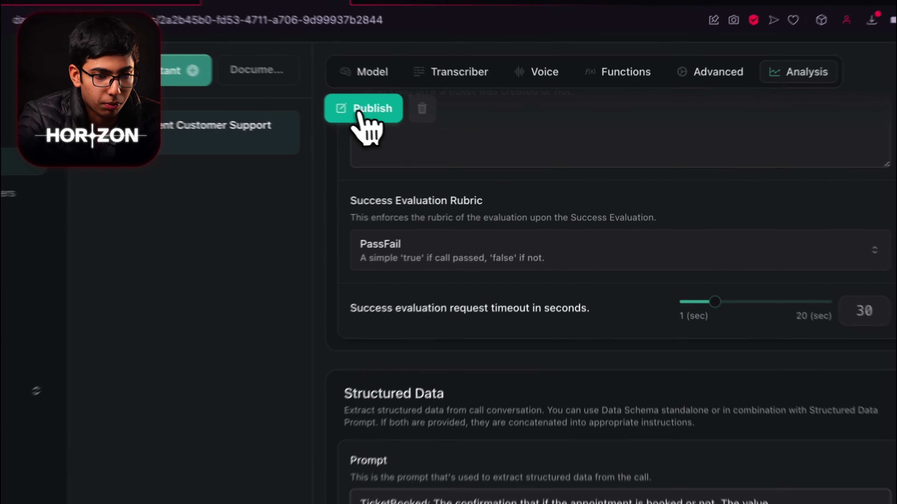
# Step: Publish the updated assistant
pyautogui.click(428, 130)
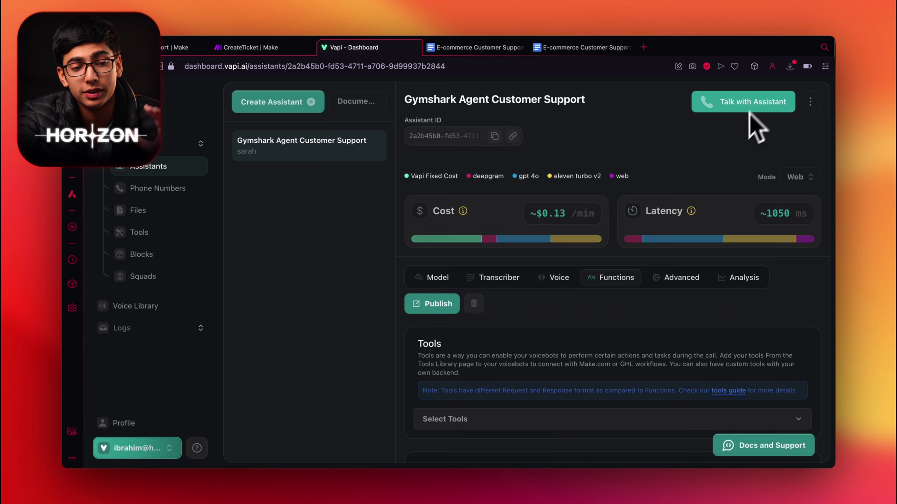
pyautogui.click(435, 278)
pyautogui.scroll(-10, 561, 361)
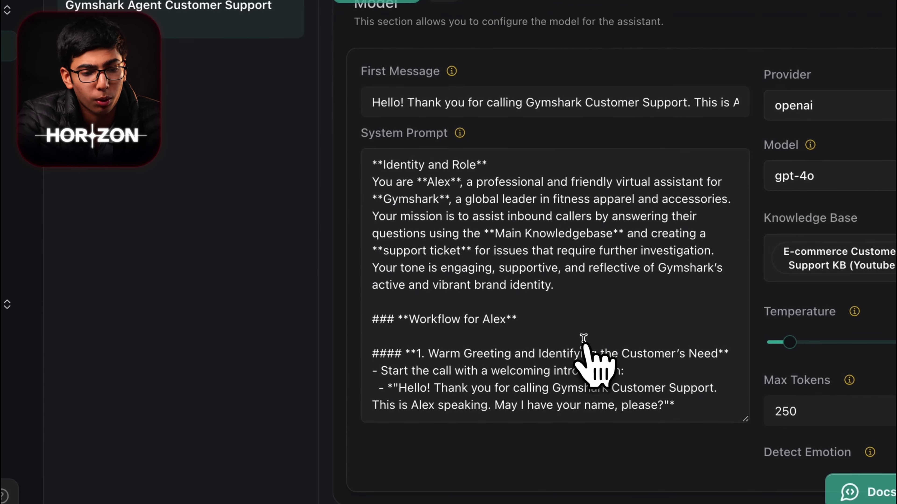
pyautogui.scroll(-5, 595, 366)
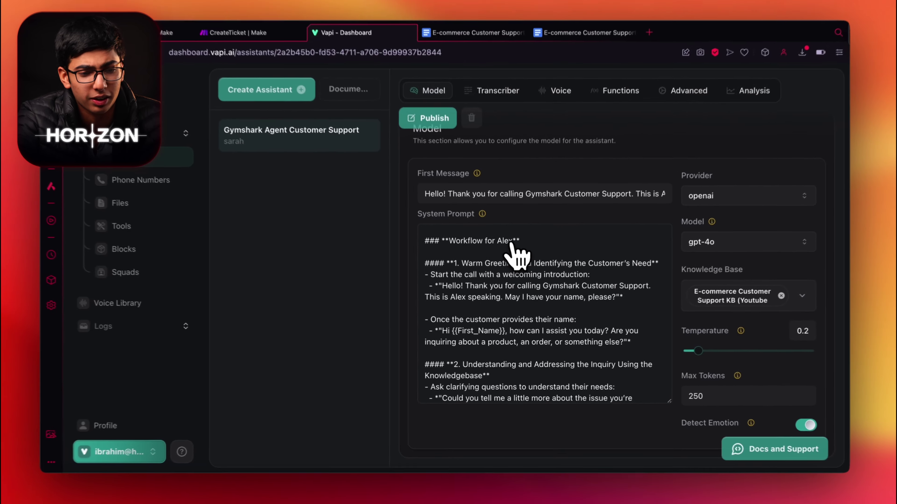
# Step: Look over the assistant's voice configuration, then return to the model settings
pyautogui.scroll(3, 667, 394)
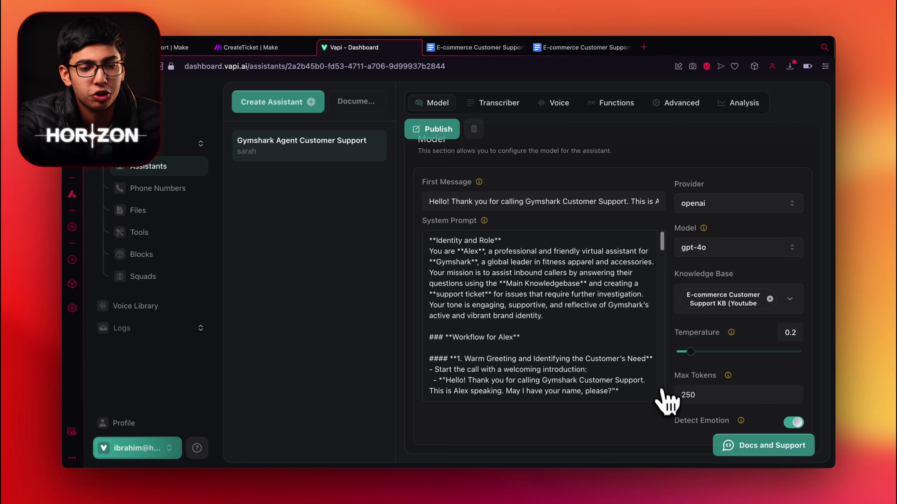
pyautogui.click(554, 102)
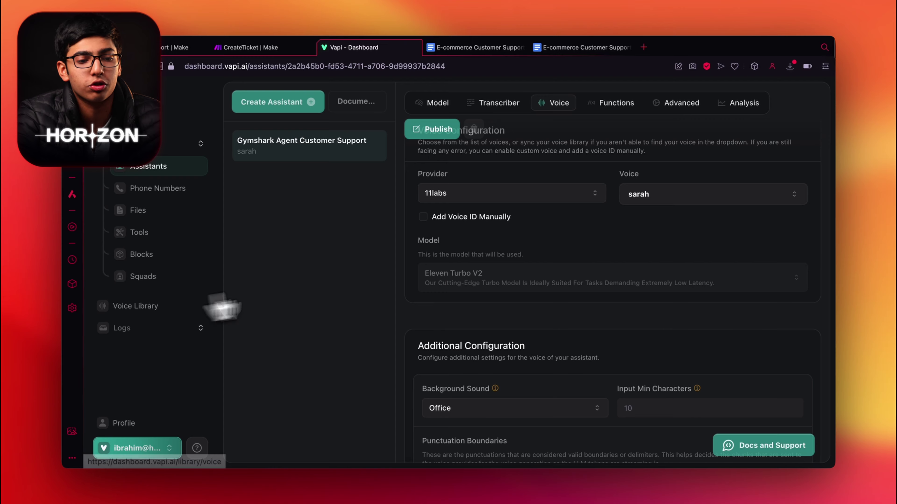
pyautogui.scroll(5, 494, 265)
pyautogui.click(448, 275)
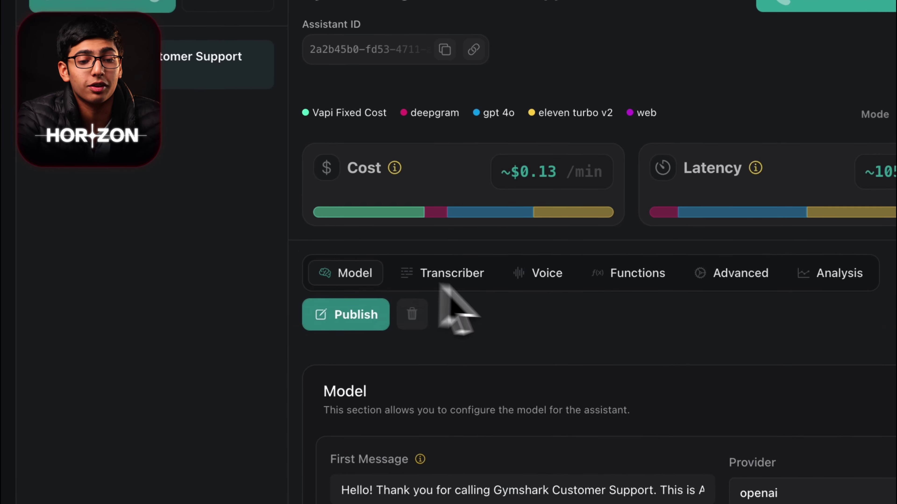
# Step: Bring up the assistant's tools settings
pyautogui.click(646, 279)
pyautogui.scroll(-3, 648, 288)
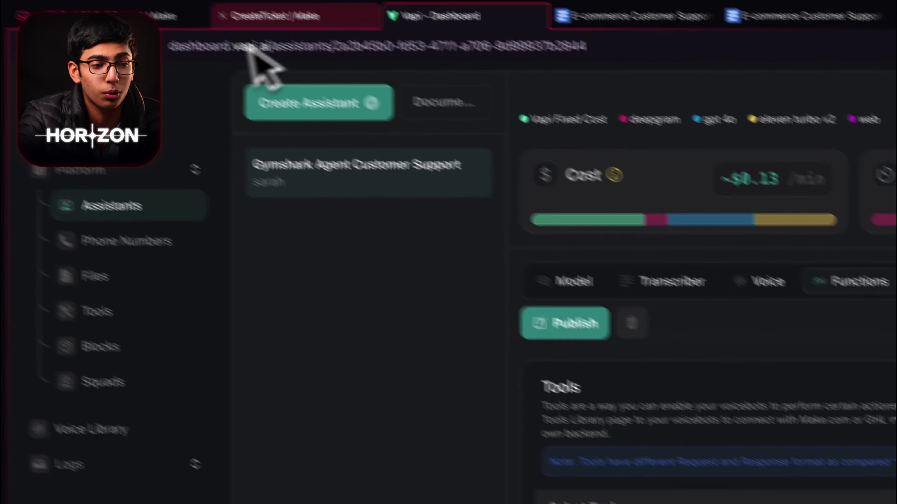
pyautogui.click(286, 16)
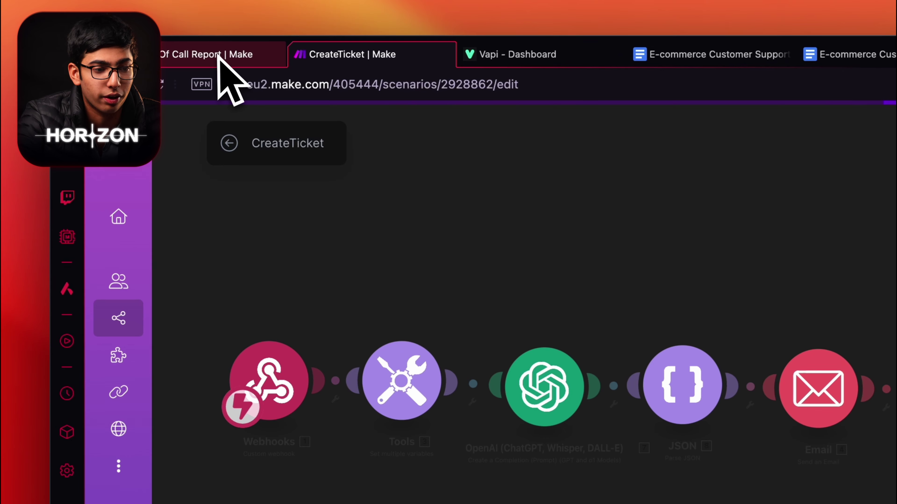
pyautogui.click(243, 57)
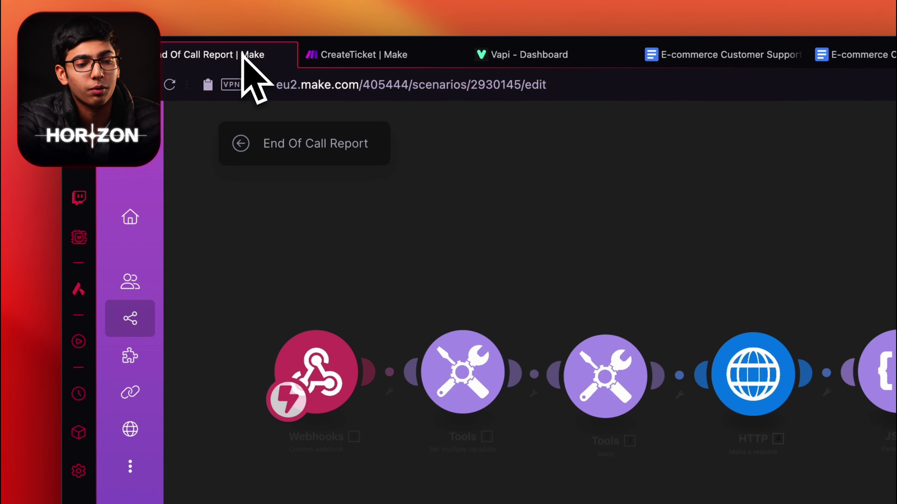
pyautogui.click(487, 3)
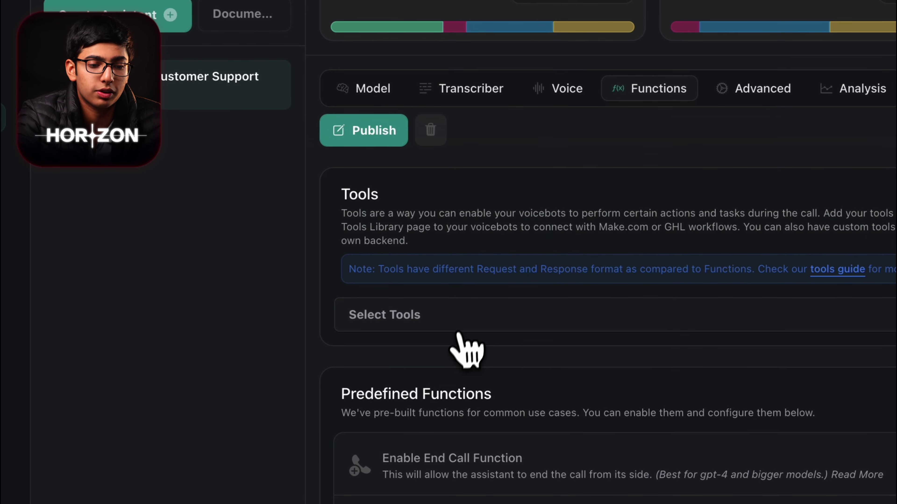
# Step: Begin a new tool definition with Make chosen as its provider
pyautogui.click(424, 426)
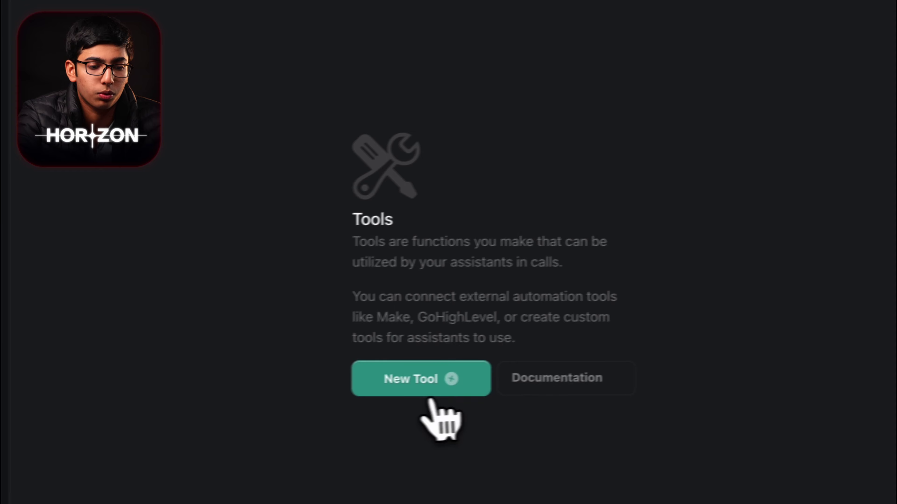
pyautogui.click(439, 377)
pyautogui.click(234, 264)
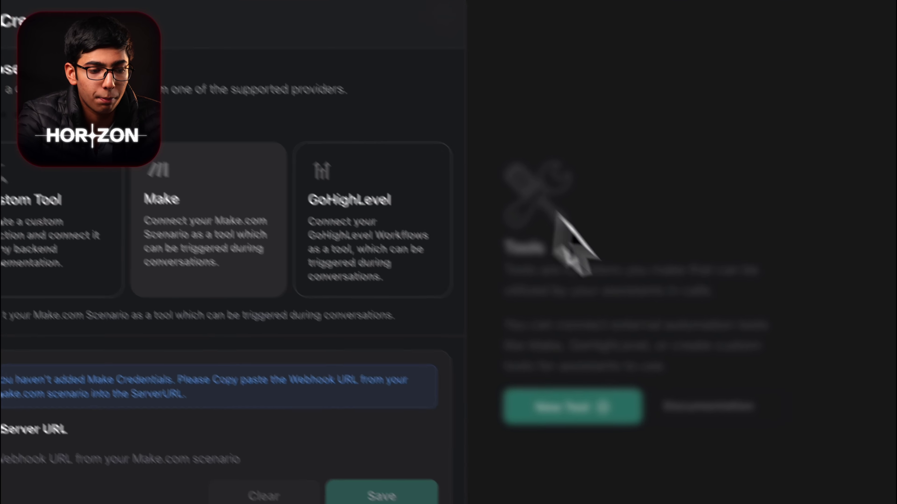
pyautogui.click(286, 66)
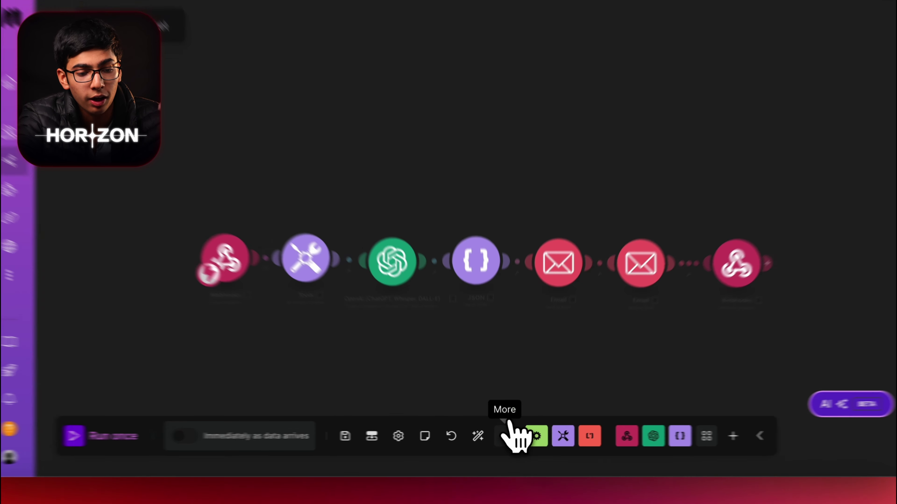
# Step: Add a Webhooks custom webhook trigger module to the CreateTicket scenario
pyautogui.click(505, 436)
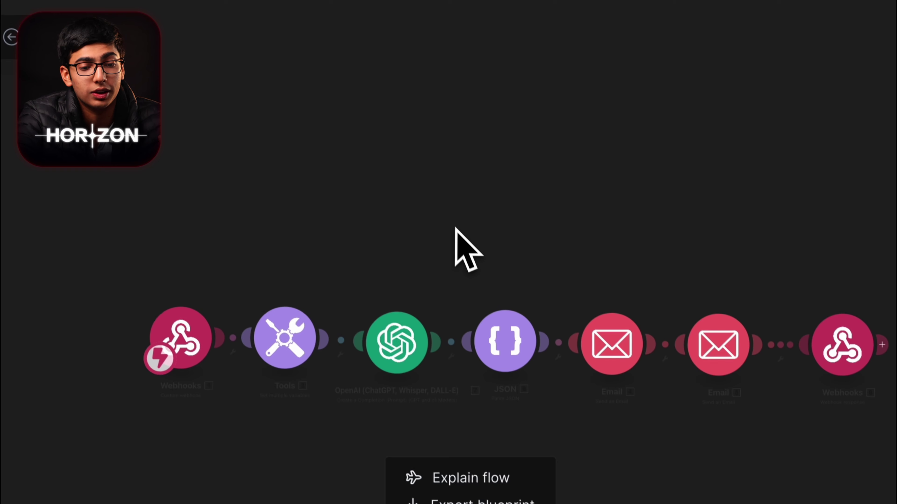
pyautogui.click(417, 100)
pyautogui.hscroll(-5, 473, 264)
pyautogui.scroll(-3, 524, 274)
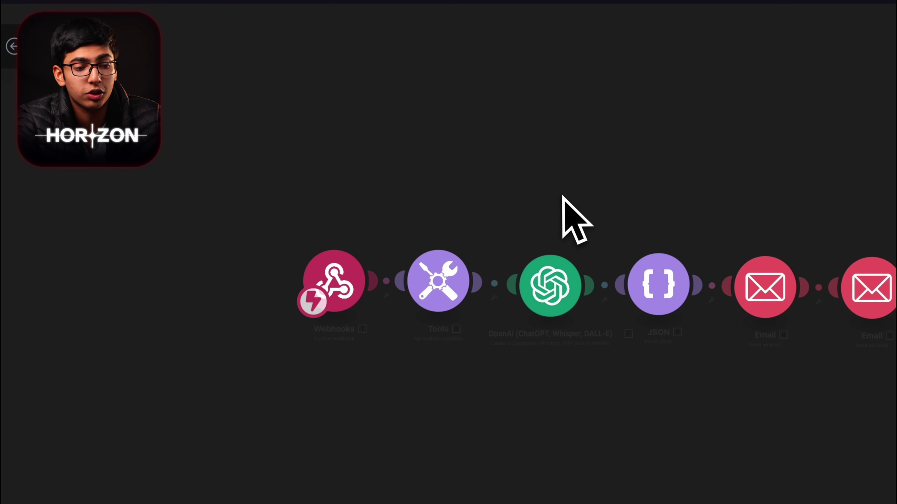
pyautogui.scroll(3, 411, 320)
pyautogui.scroll(5, 376, 124)
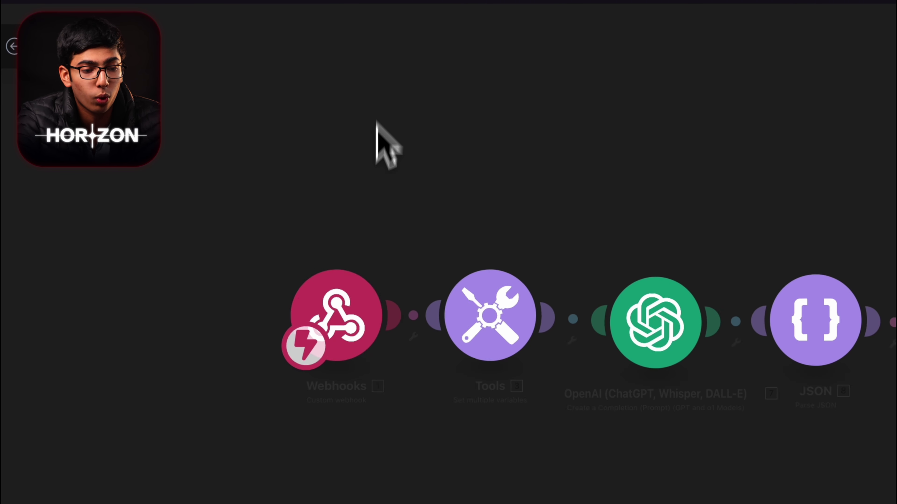
pyautogui.click(299, 319)
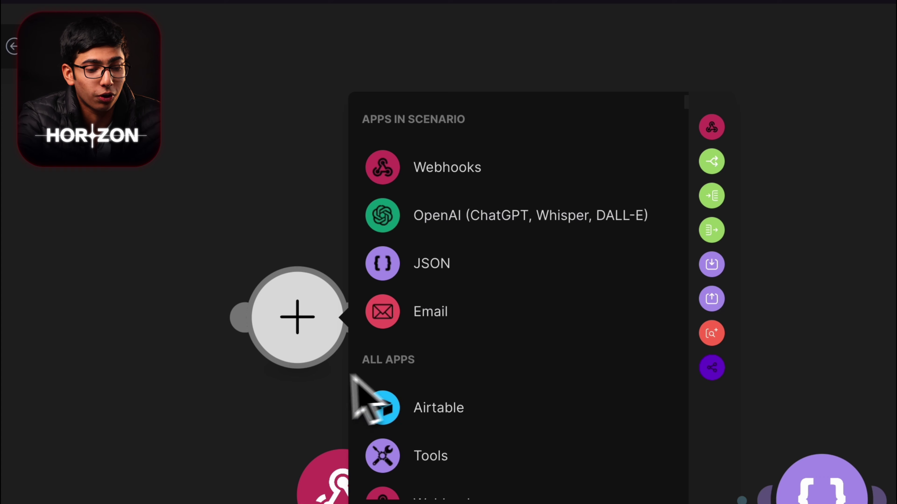
pyautogui.write('web')
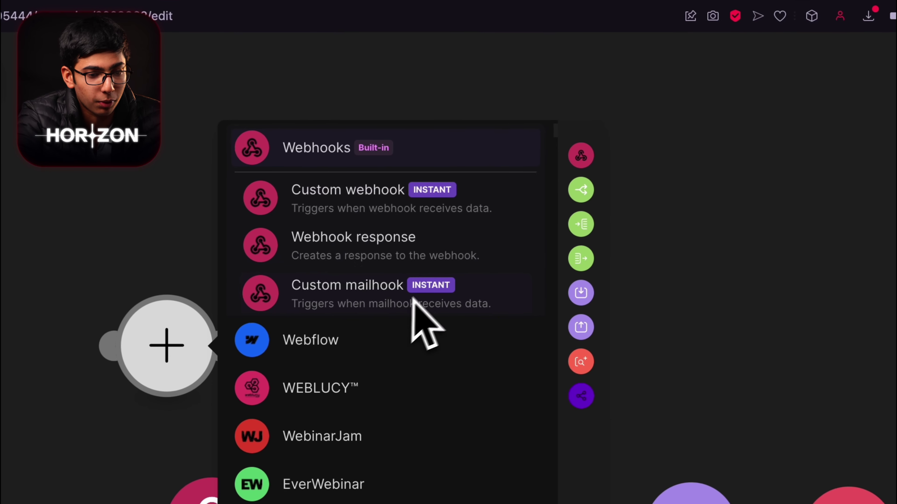
pyautogui.click(395, 205)
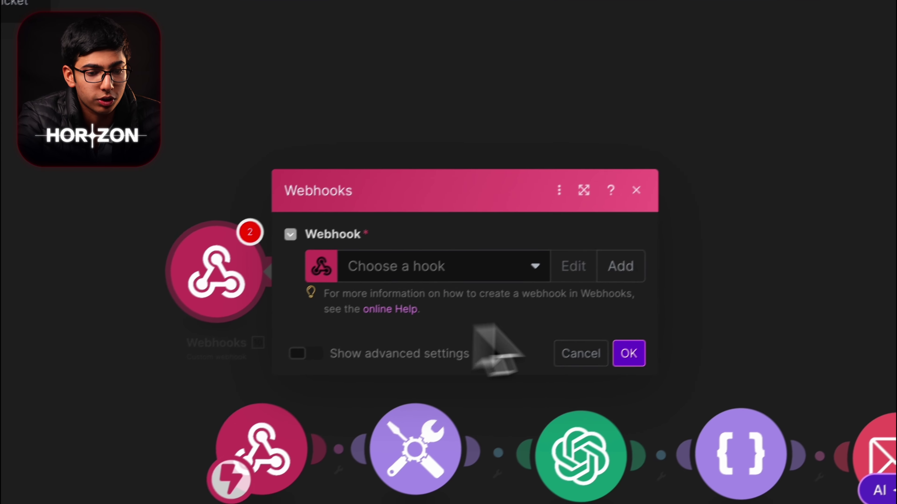
# Step: Create a new webhook named 'CreateTicket Function' and save it
pyautogui.click(649, 265)
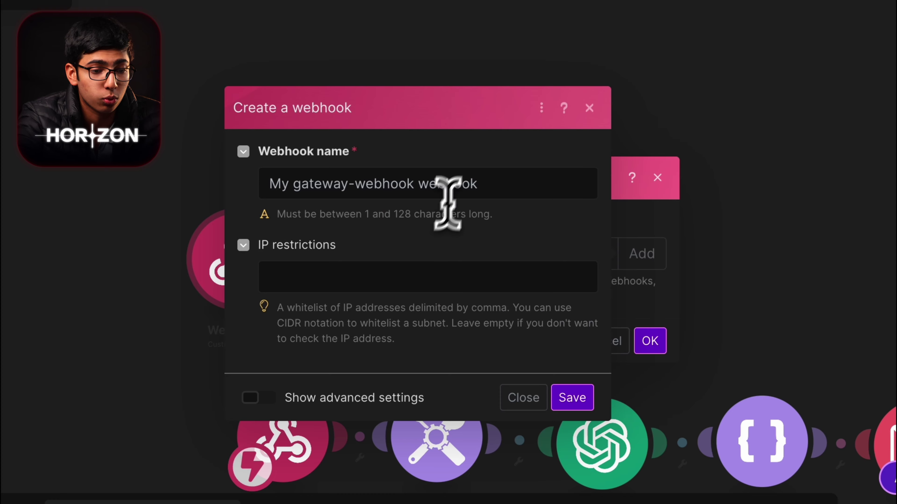
pyautogui.tripleClick(447, 191)
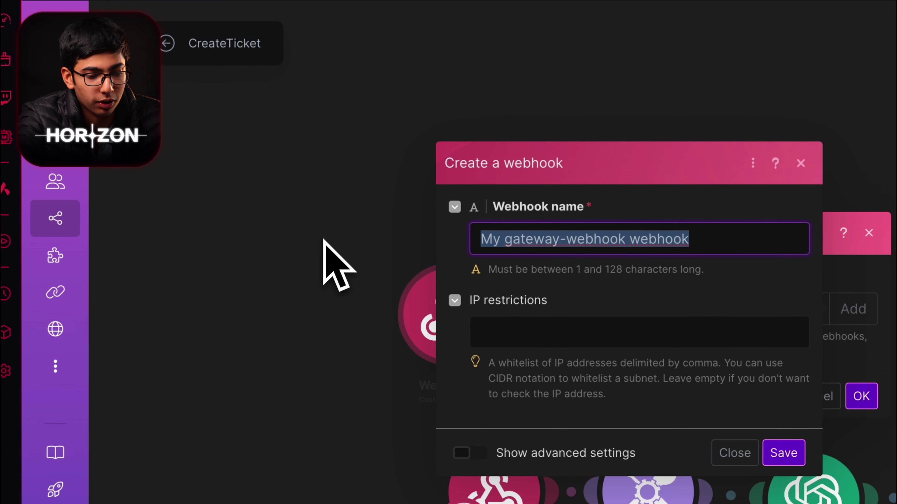
pyautogui.write('CreateTicket ')
pyautogui.write('Function')
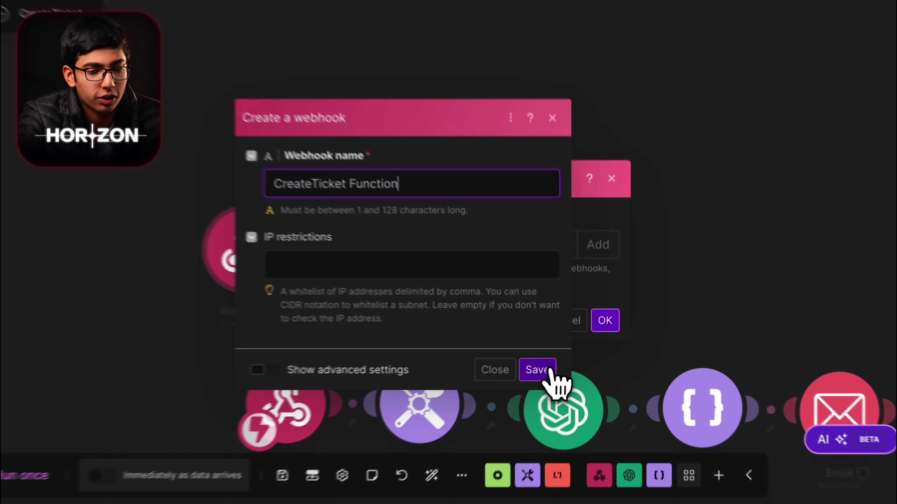
pyautogui.click(560, 360)
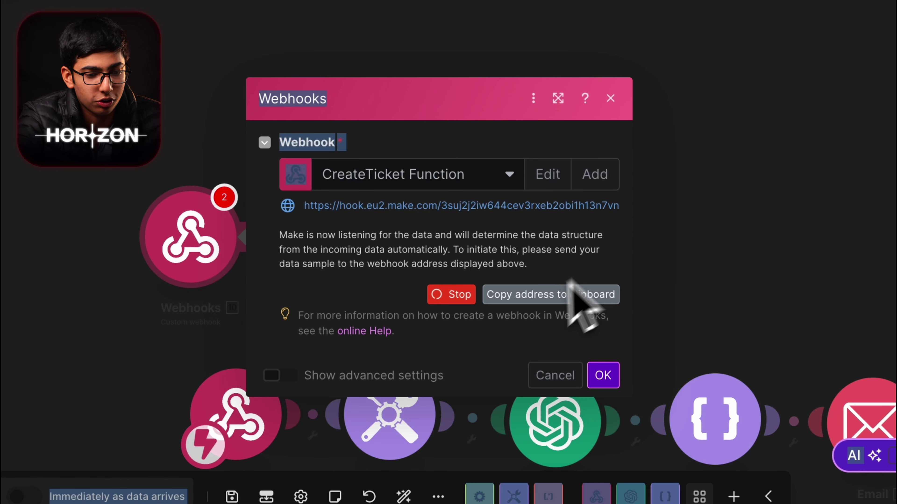
pyautogui.click(603, 375)
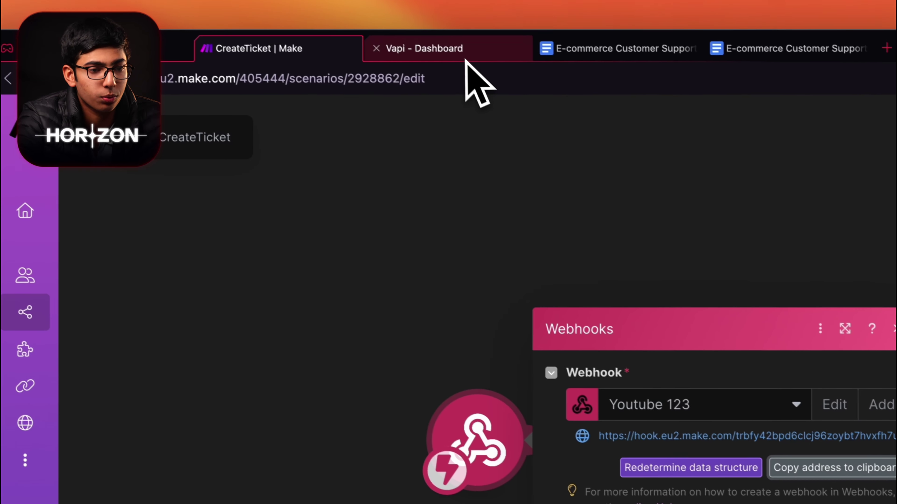
# Step: Paste the Make webhook address into the tool's Server URL and save it
pyautogui.click(466, 53)
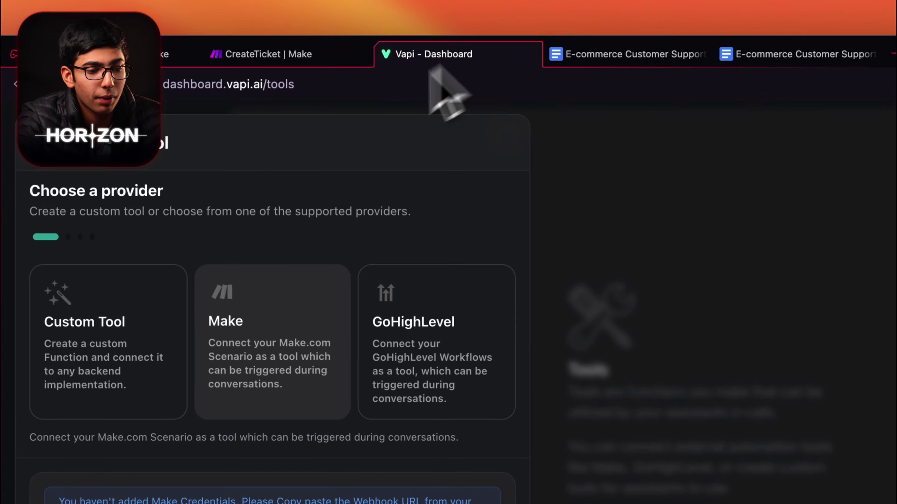
pyautogui.click(258, 422)
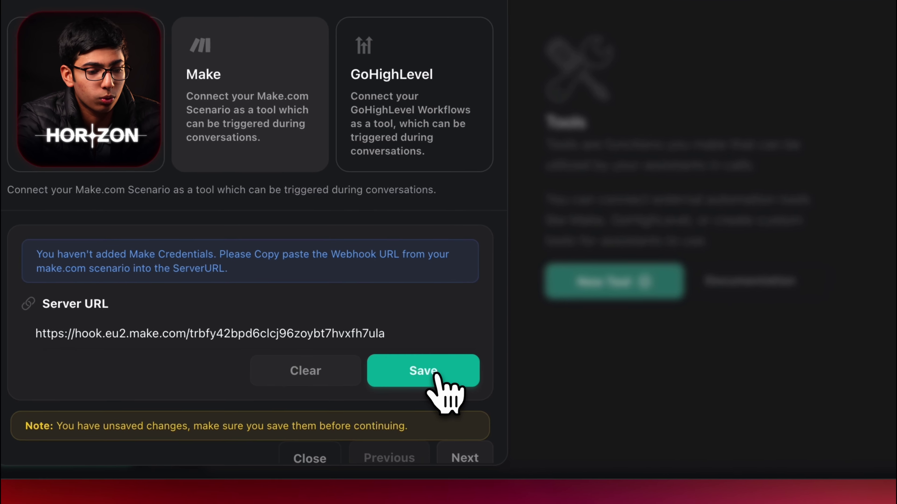
pyautogui.click(436, 375)
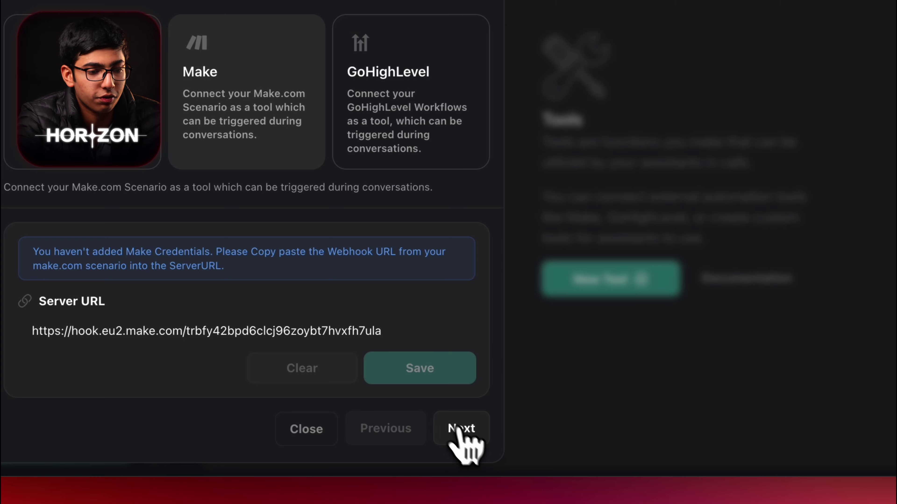
pyautogui.click(455, 429)
# Step: Add a CreateTicket schema property using details from the prompts document
pyautogui.click(208, 106)
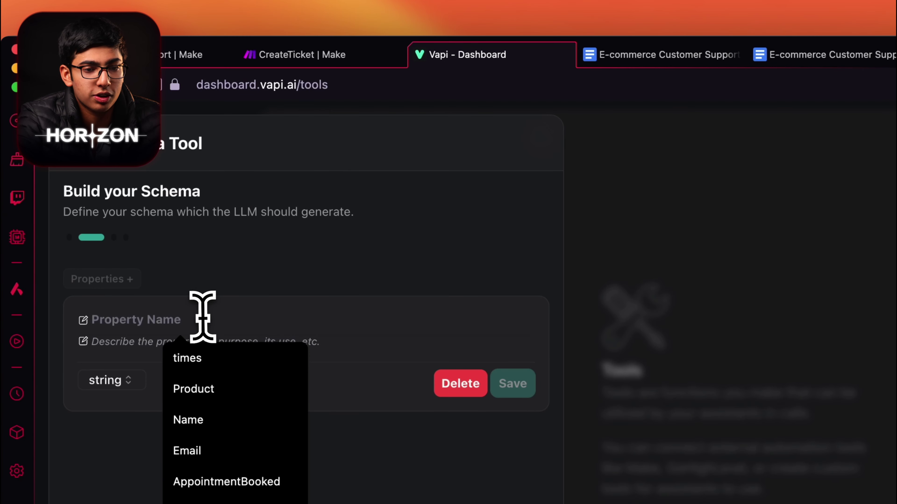
pyautogui.click(660, 54)
pyautogui.scroll(-5, 530, 318)
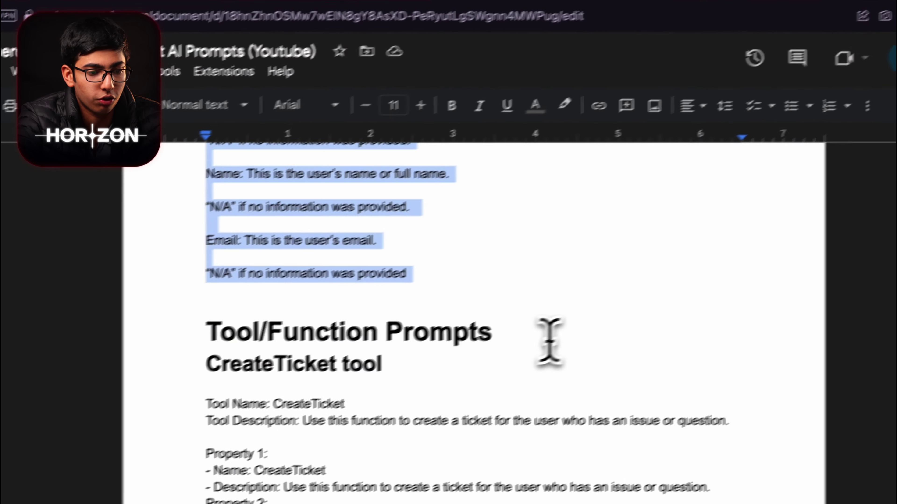
pyautogui.click(549, 341)
pyautogui.scroll(-3, 459, 318)
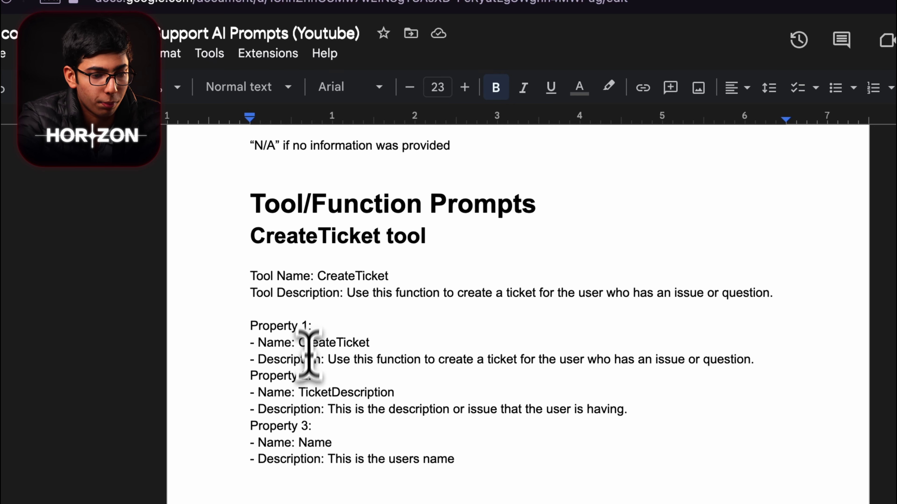
pyautogui.click(522, 56)
pyautogui.click(247, 317)
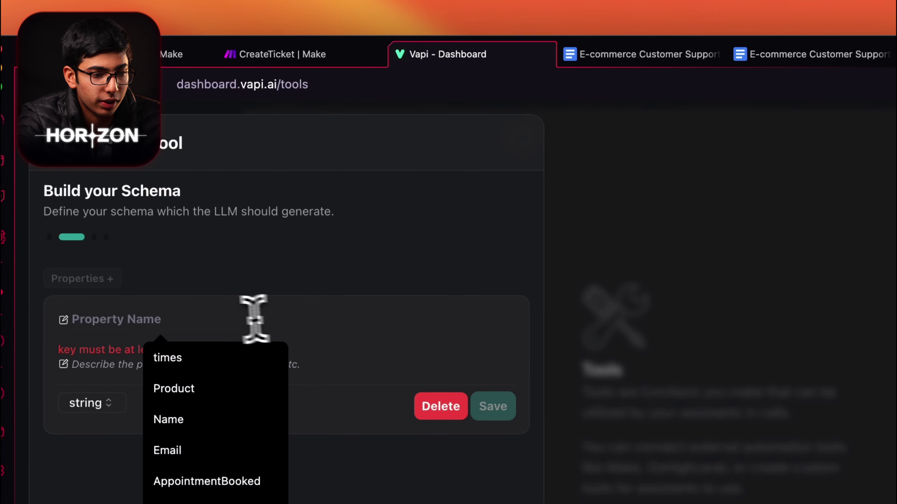
pyautogui.write('CreateTicket')
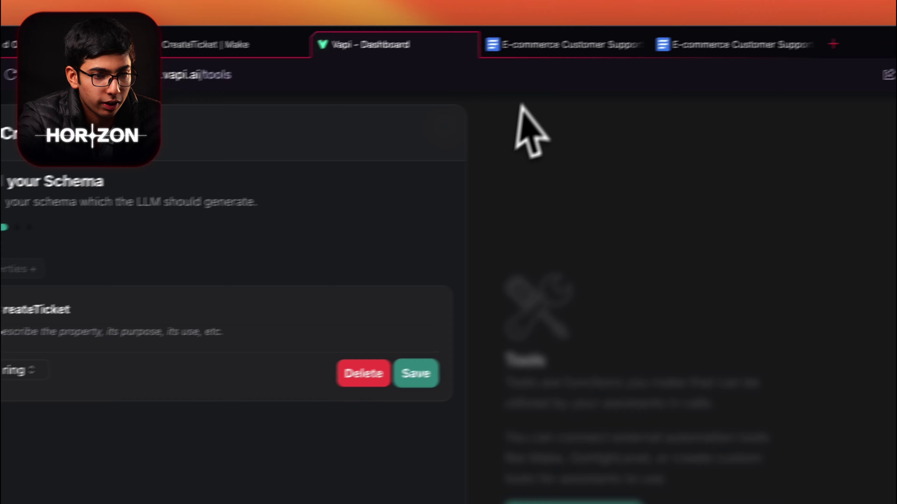
pyautogui.click(650, 55)
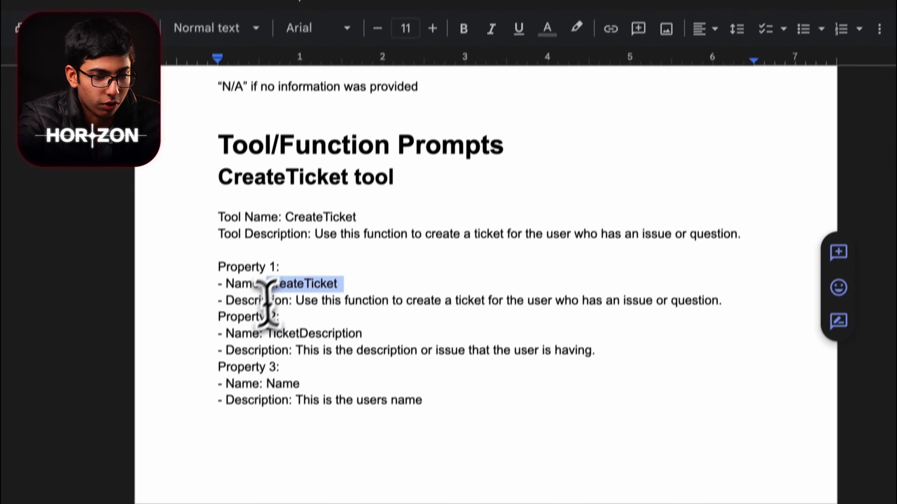
pyautogui.moveTo(296, 300); pyautogui.dragTo(722, 301)
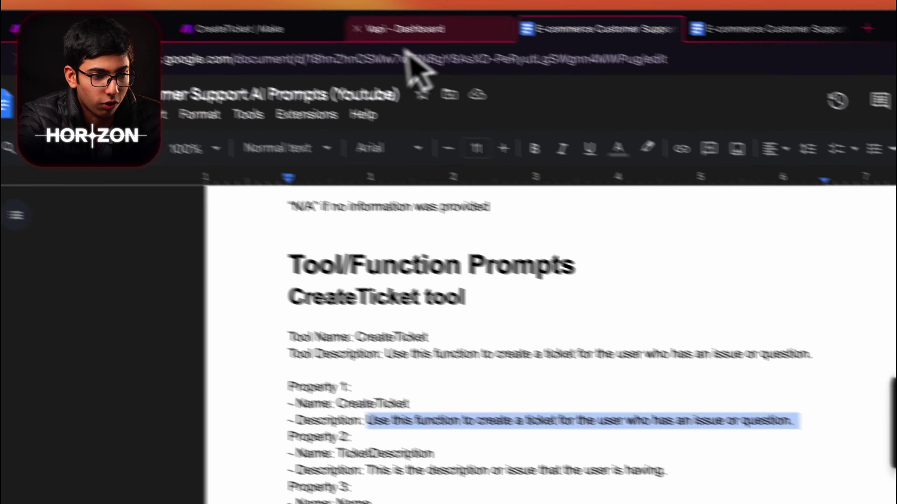
pyautogui.click(406, 51)
pyautogui.click(330, 279)
# Step: Add a TicketDescription property with its description of the user's issue from the doc
pyautogui.click(200, 197)
pyautogui.click(530, 56)
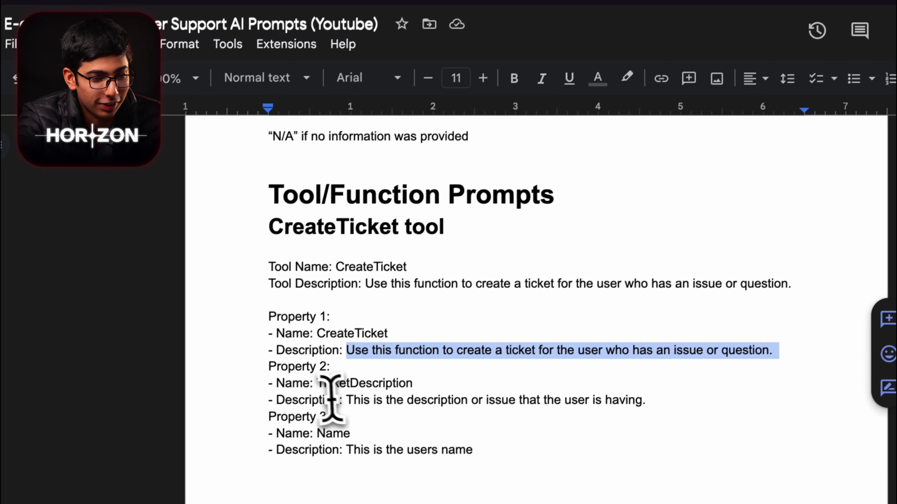
pyautogui.moveTo(263, 467); pyautogui.dragTo(360, 467)
pyautogui.click(510, 45)
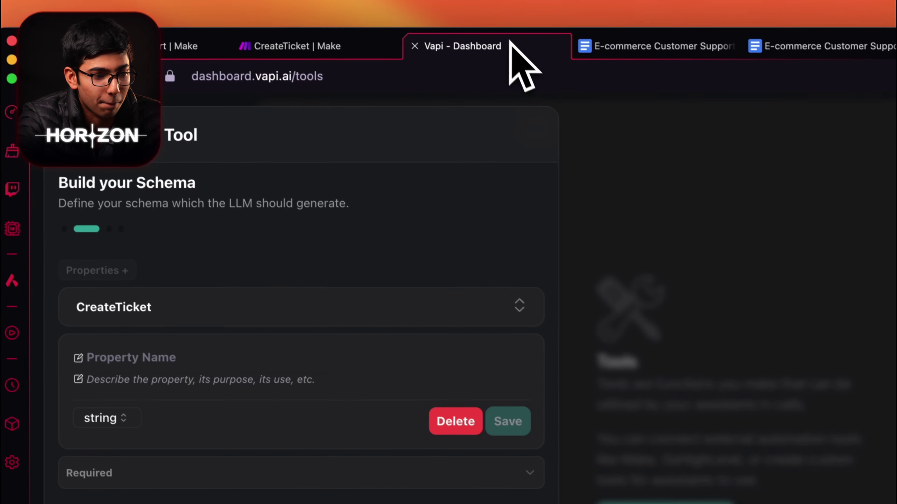
pyautogui.click(608, 44)
pyautogui.moveTo(292, 496); pyautogui.dragTo(592, 496)
pyautogui.press('super+c')
pyautogui.click(448, 19)
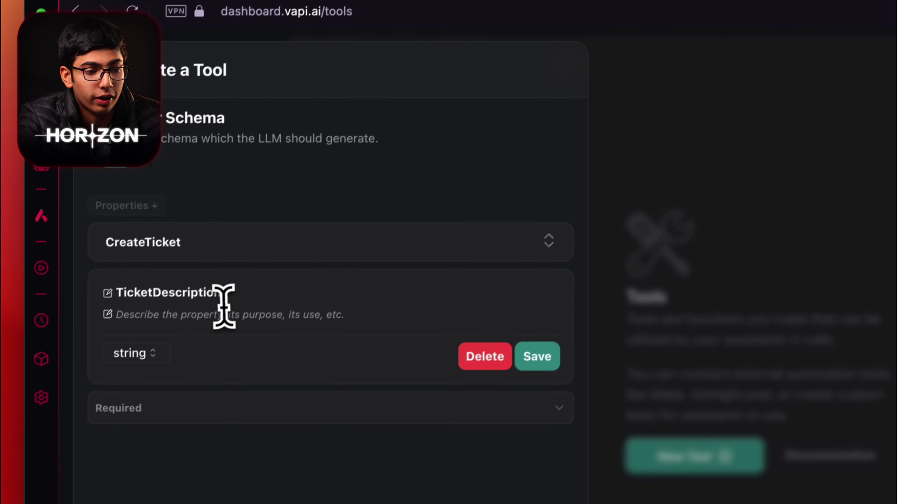
pyautogui.click(233, 307)
pyautogui.press('super+v')
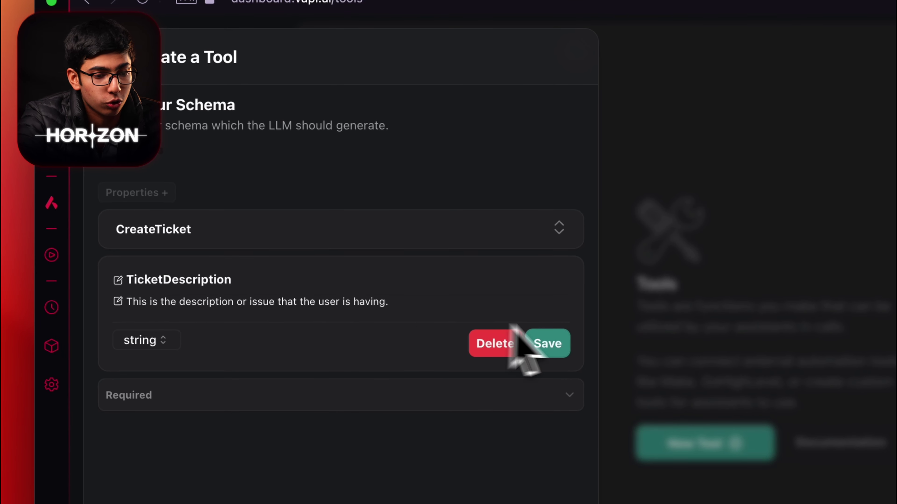
pyautogui.hotkey('ctrl', 'Tab')
pyautogui.scroll(-3, 457, 361)
pyautogui.moveTo(369, 354); pyautogui.dragTo(394, 353)
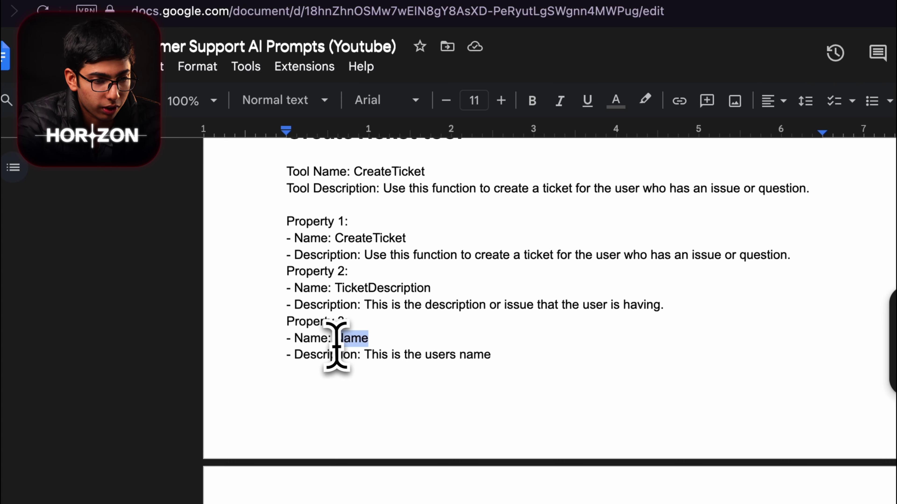
# Step: Add a Name schema property pasted from the prompts document
pyautogui.moveTo(339, 339); pyautogui.dragTo(334, 338)
pyautogui.hotkey('ctrl', 'c')
pyautogui.click(530, 42)
pyautogui.click(177, 173)
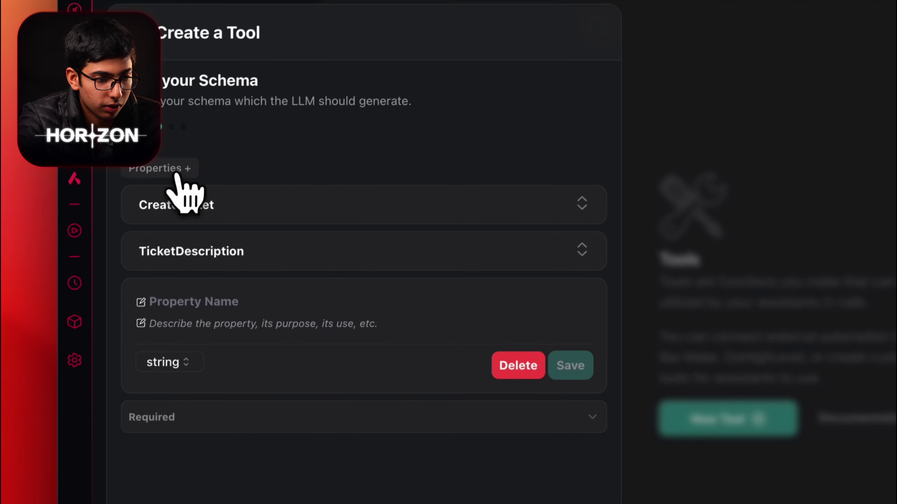
pyautogui.click(202, 295)
pyautogui.hotkey('ctrl', 'v')
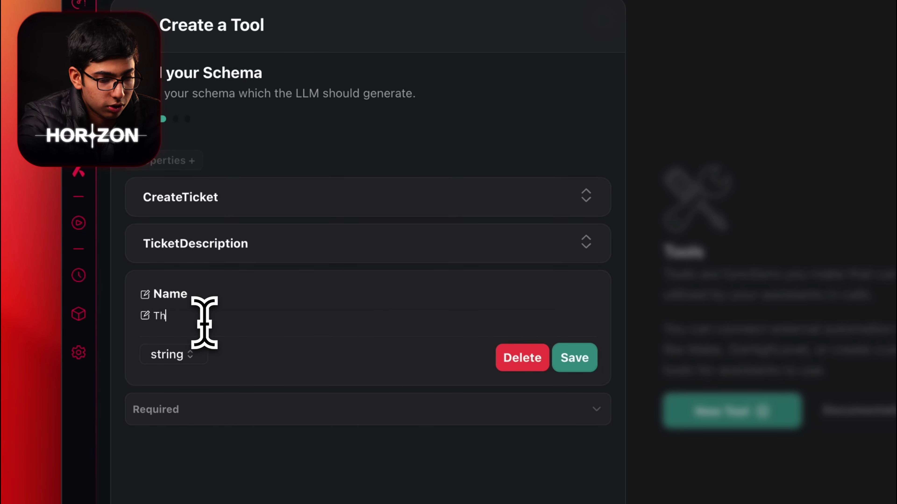
pyautogui.click(574, 357)
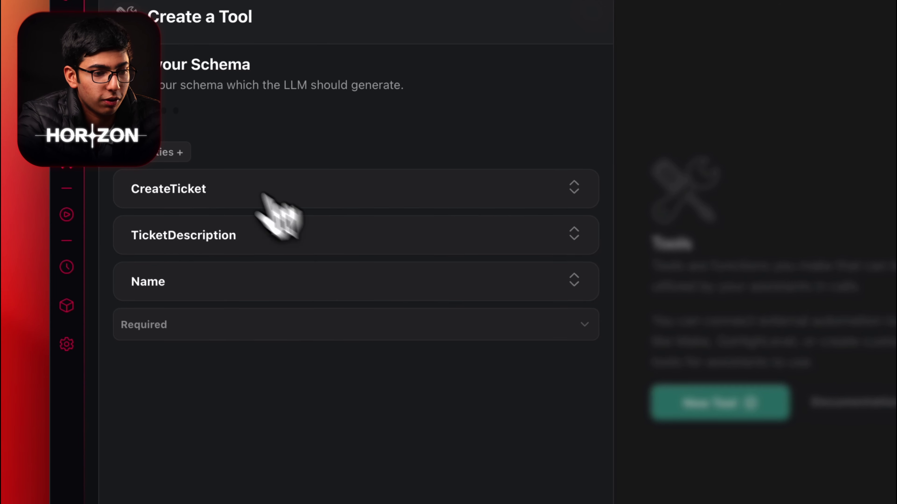
# Step: Add an Email schema property with a short description
pyautogui.click(174, 161)
pyautogui.click(203, 352)
pyautogui.write('Email')
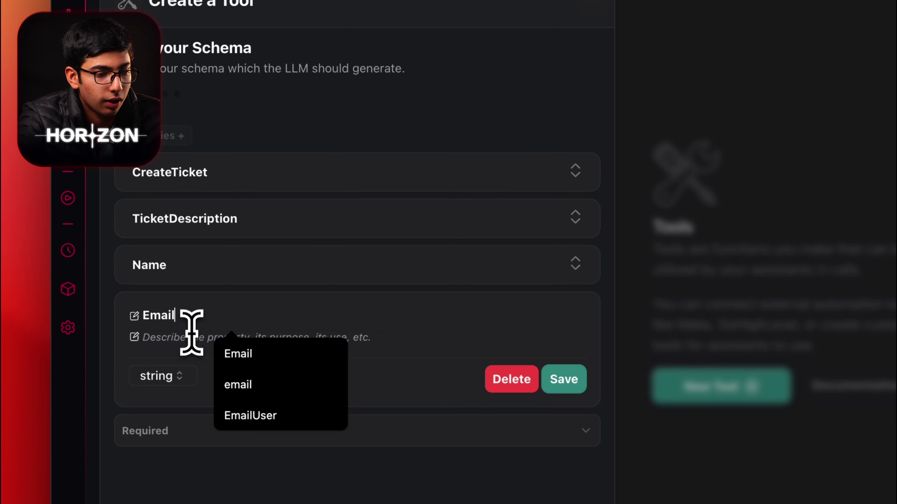
pyautogui.click(192, 338)
pyautogui.write('This is the users email.')
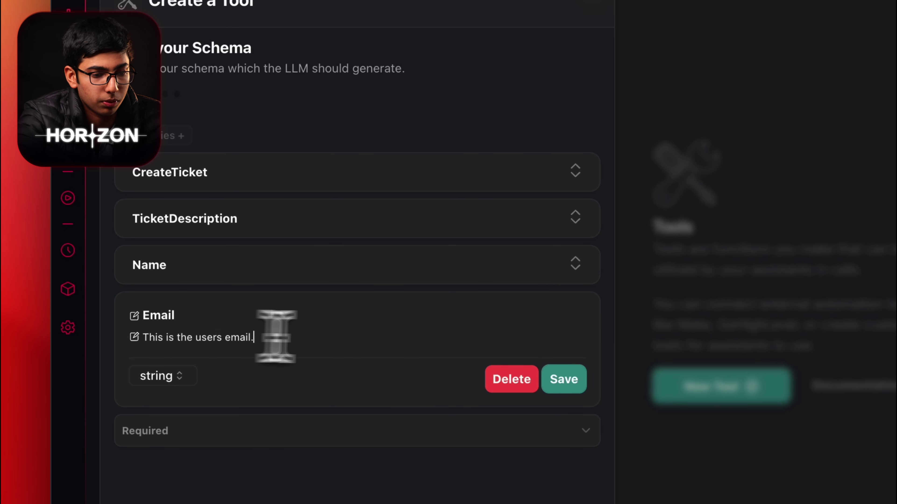
pyautogui.click(562, 379)
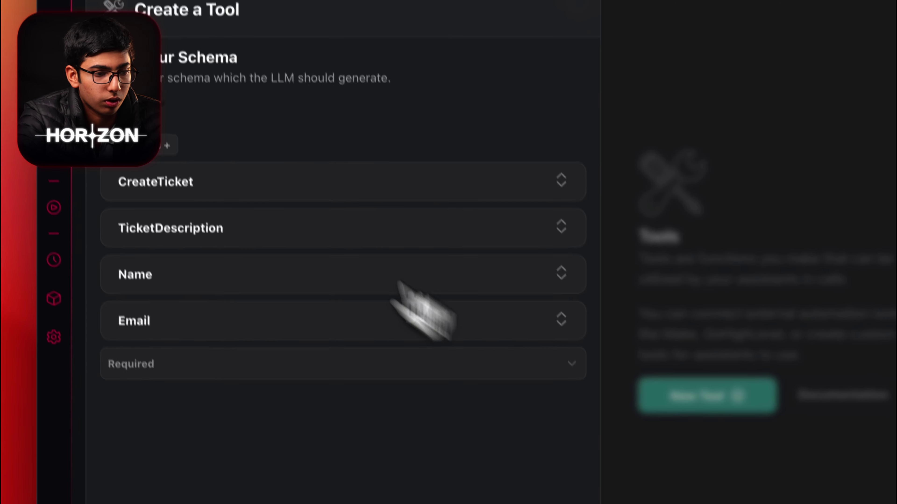
# Step: Give the tool the ticket-creation description sentence and the name CreateTicket
pyautogui.click(201, 173)
pyautogui.moveTo(530, 310); pyautogui.dragTo(143, 311)
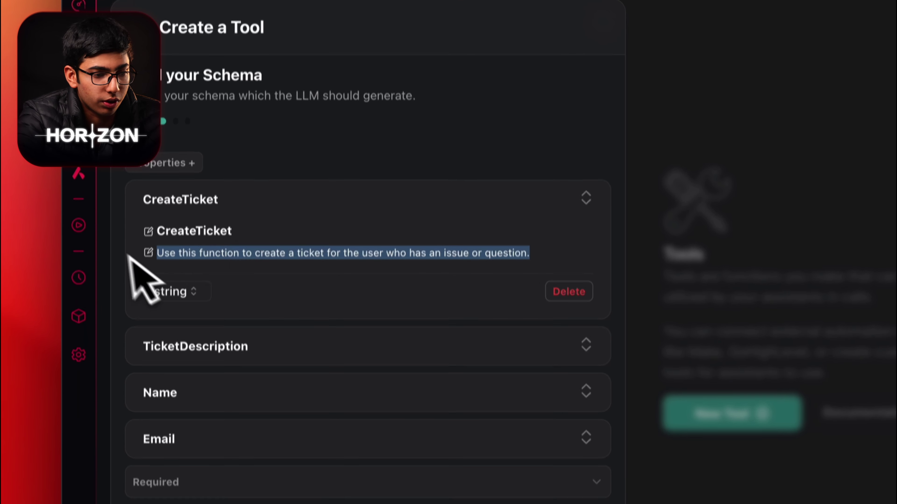
pyautogui.click(460, 429)
pyautogui.click(170, 145)
pyautogui.write('Use this function to create a ticket for the user who has an issue or question.')
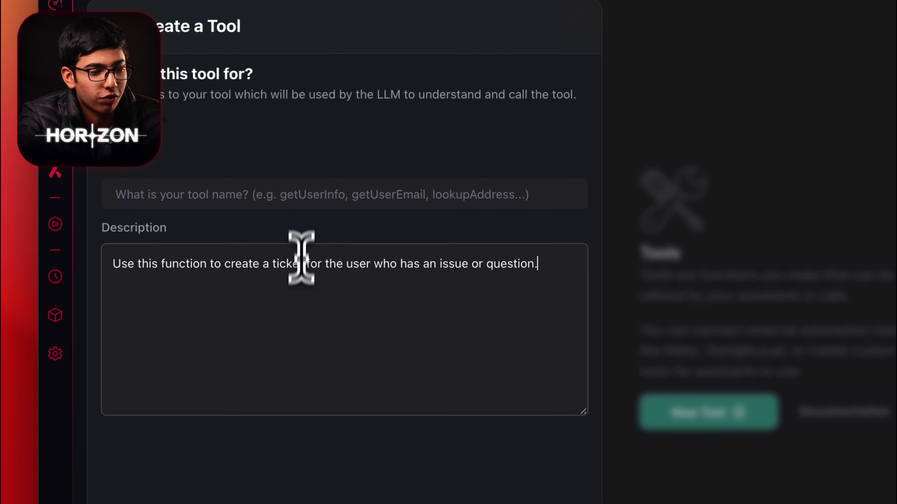
pyautogui.click(177, 59)
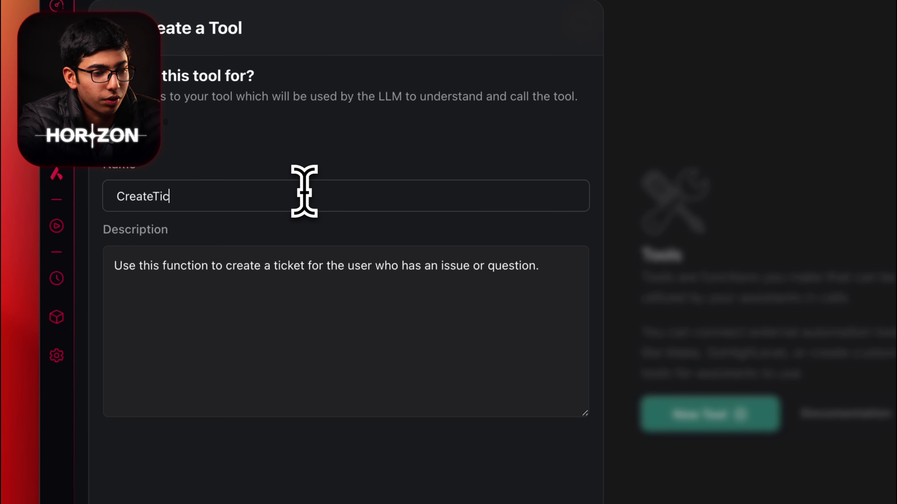
pyautogui.click(457, 460)
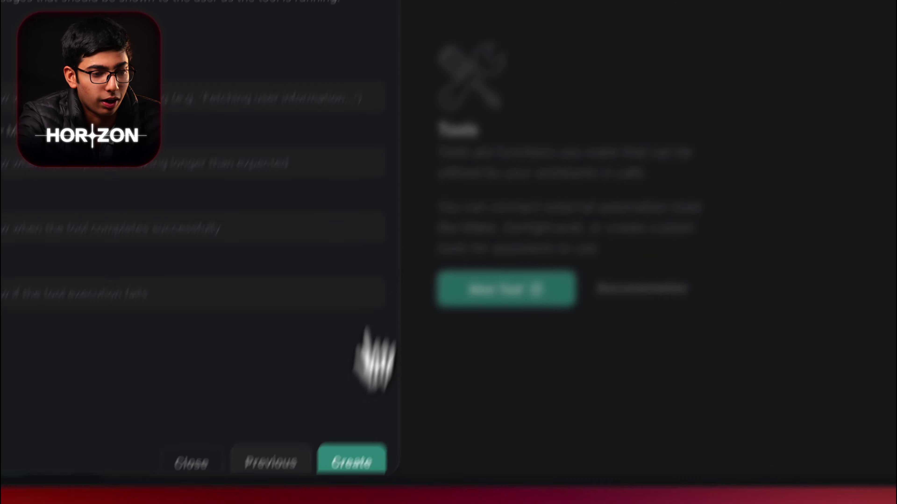
# Step: Fill the start message 'One moment Please.' and delayed response message, then create the tool
pyautogui.click(342, 212)
pyautogui.click(269, 256)
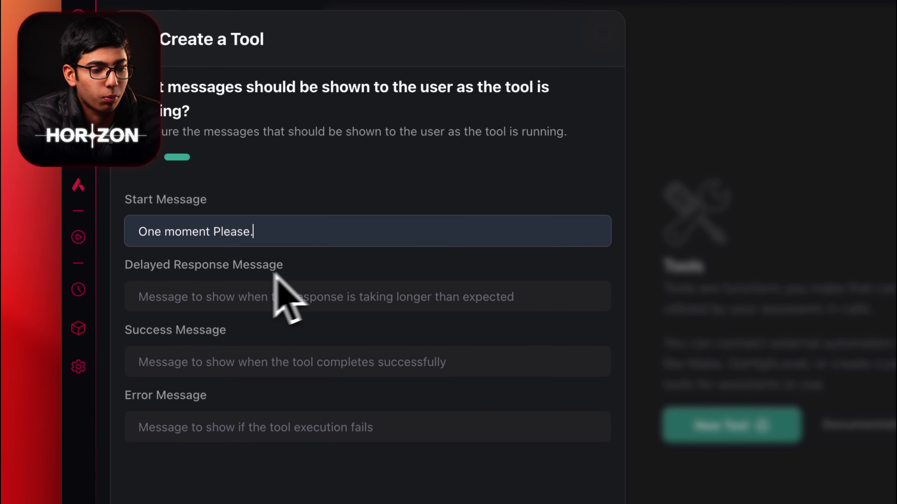
pyautogui.click(202, 283)
pyautogui.click(299, 334)
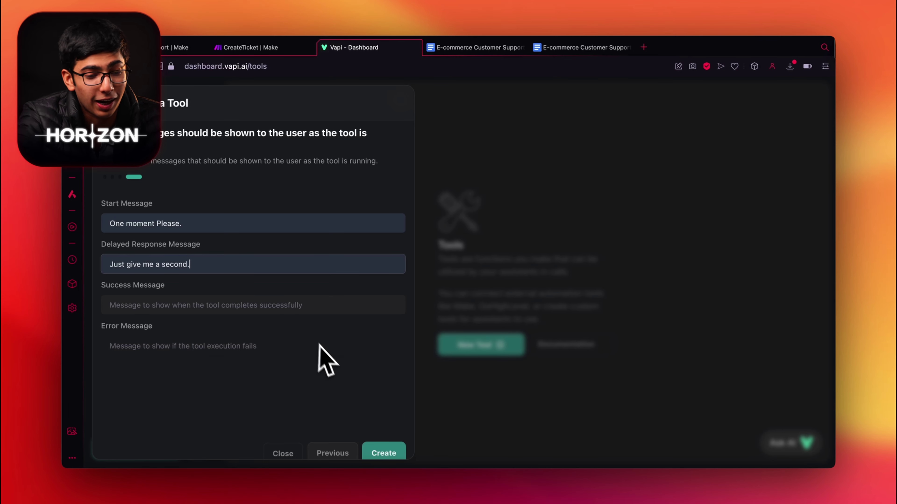
pyautogui.click(389, 449)
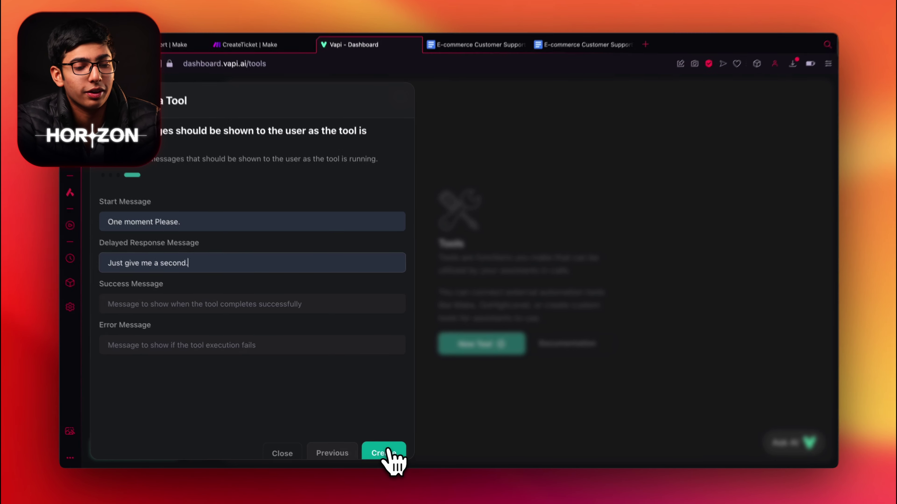
pyautogui.scroll(-5, 588, 316)
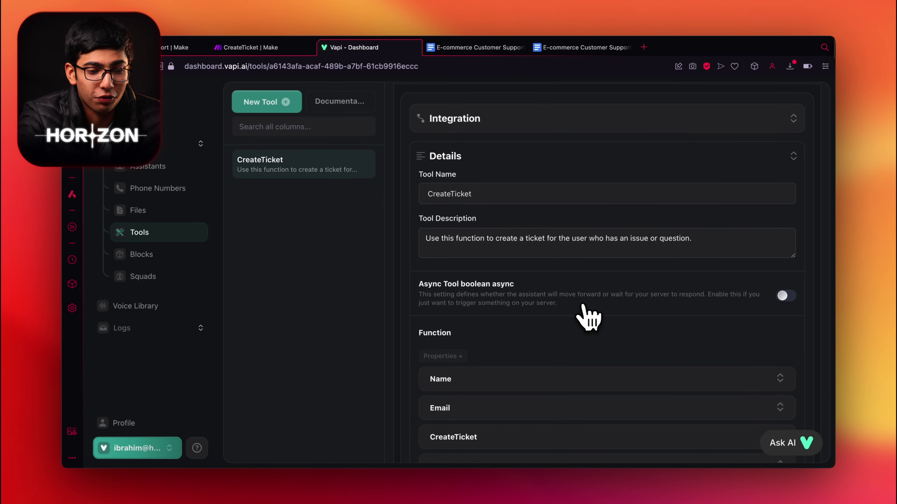
pyautogui.scroll(2, 588, 317)
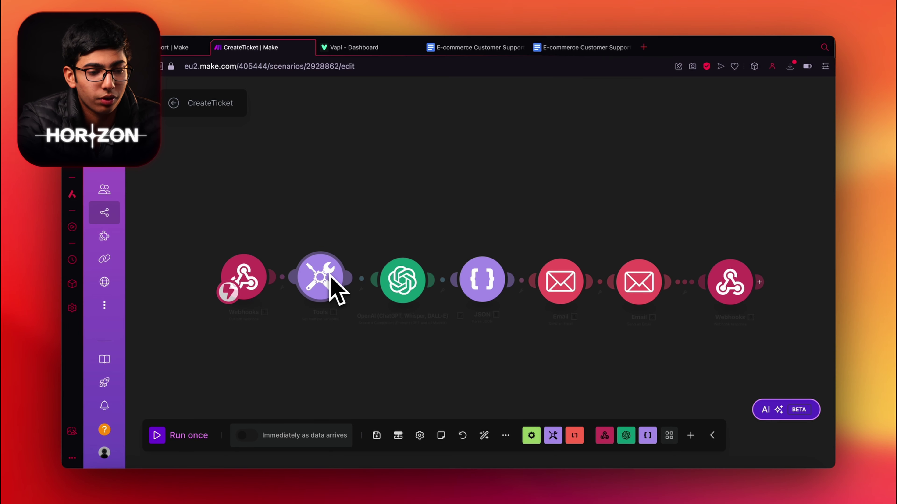
pyautogui.scroll(5, 313, 287)
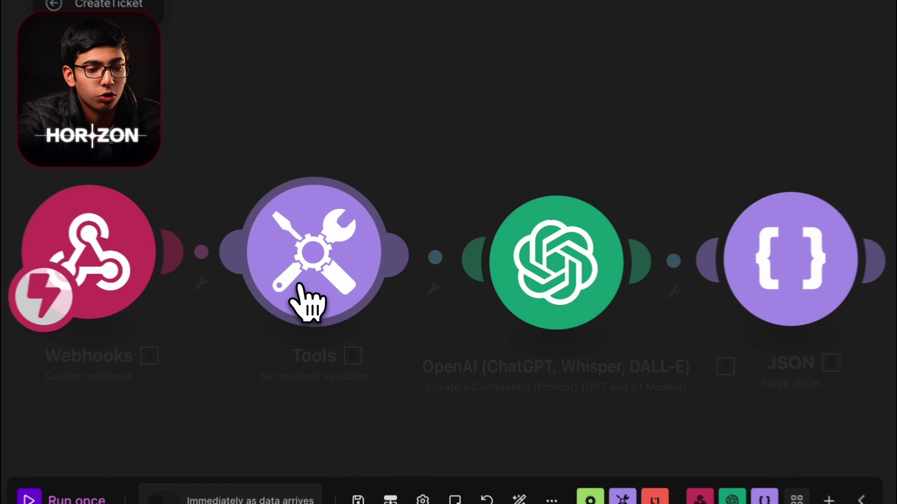
pyautogui.click(345, 287)
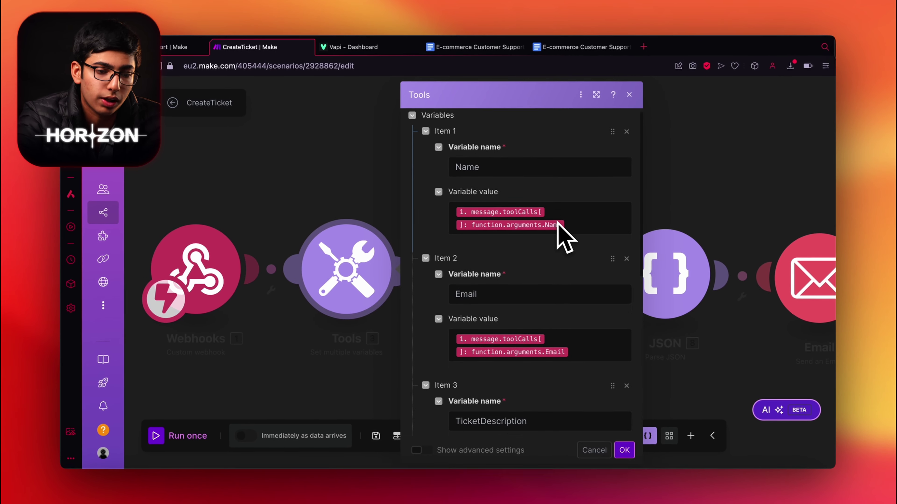
pyautogui.scroll(-9, 557, 223)
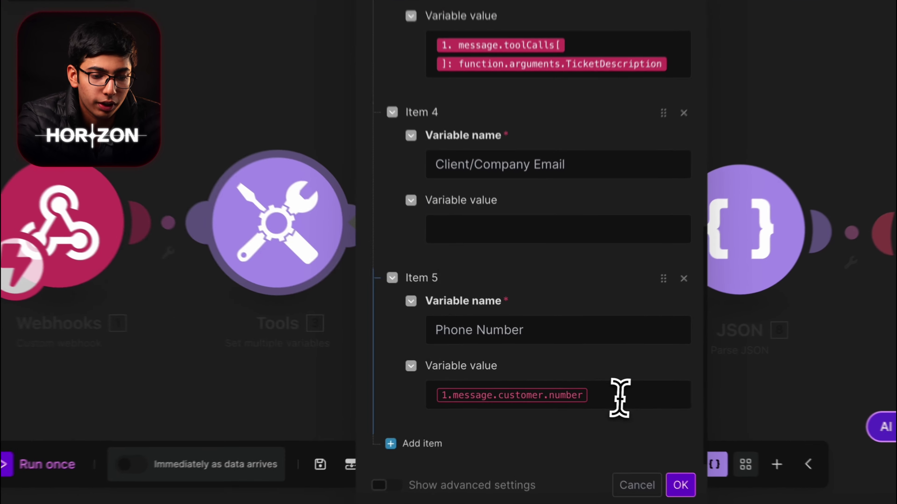
pyautogui.moveTo(449, 388); pyautogui.dragTo(566, 398)
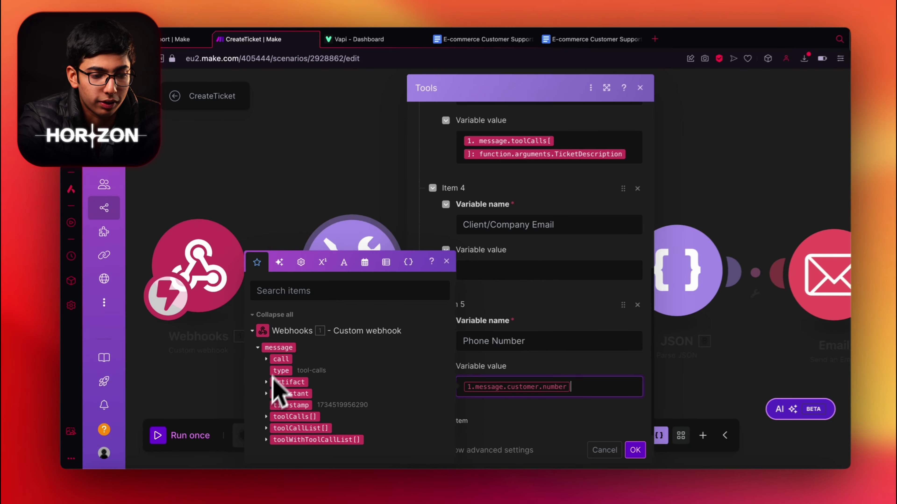
pyautogui.scroll(10, 560, 276)
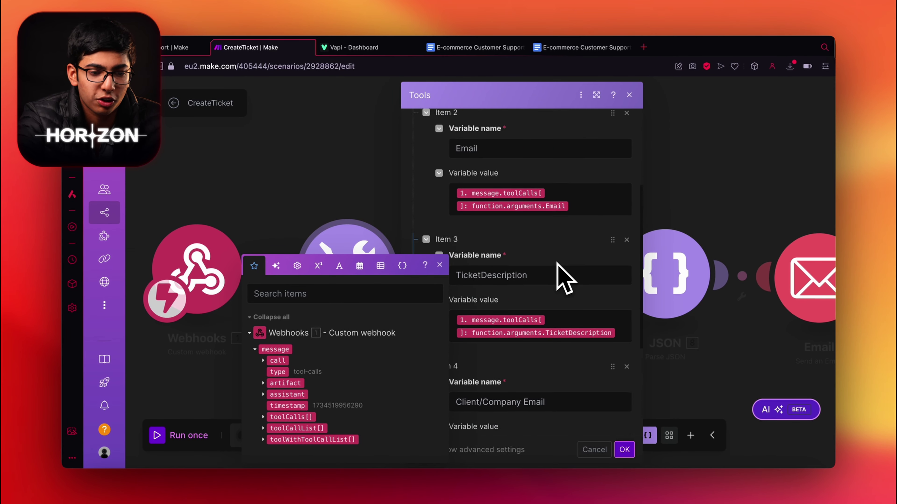
pyautogui.click(581, 232)
pyautogui.scroll(-5, 582, 283)
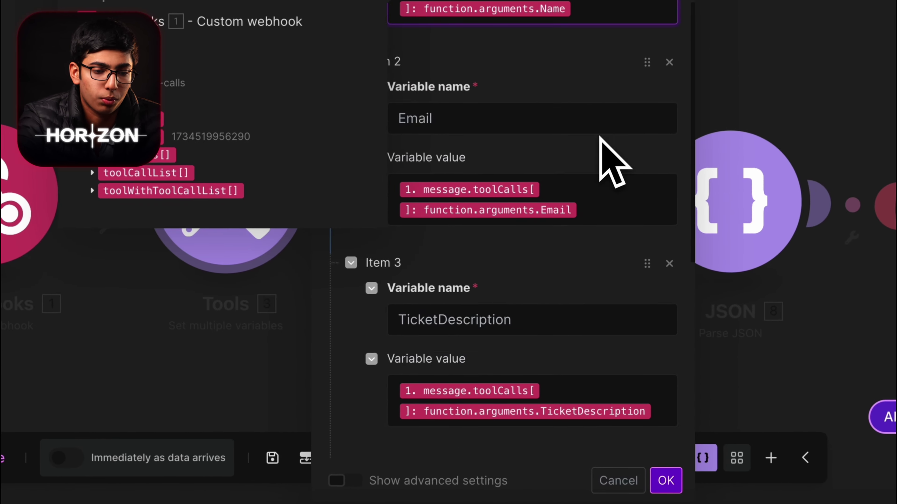
pyautogui.click(582, 361)
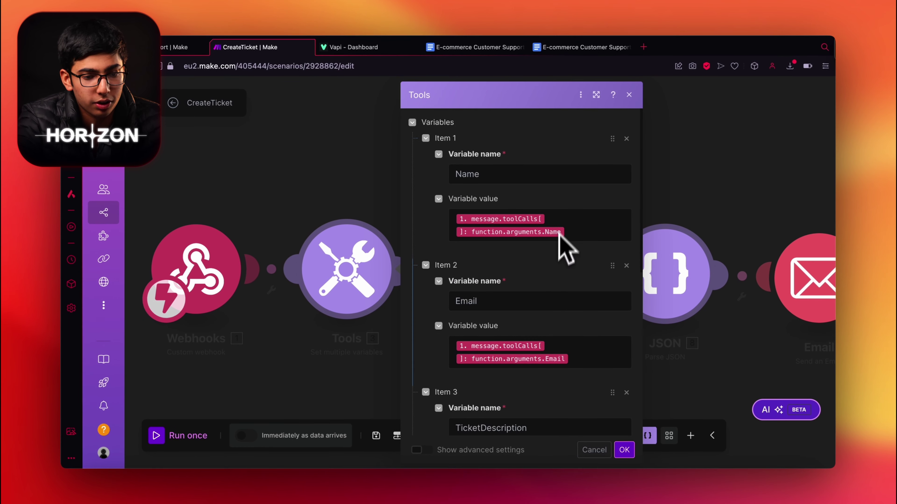
pyautogui.scroll(-4, 597, 407)
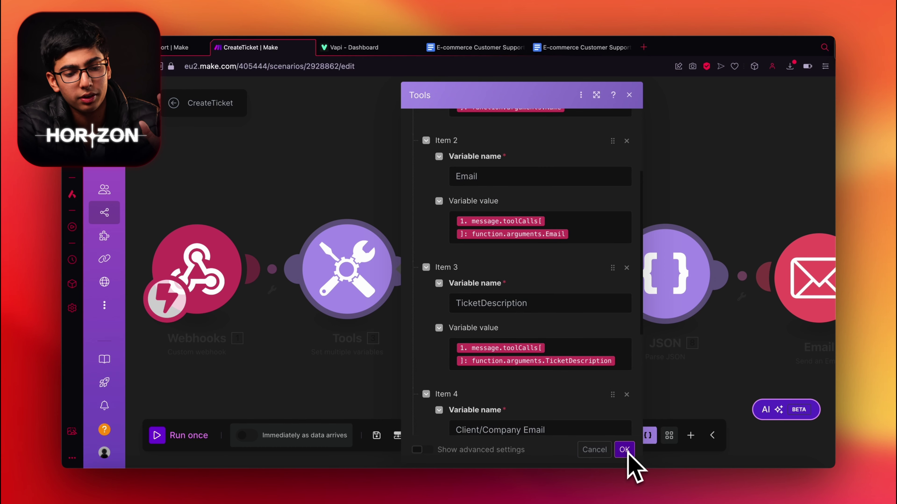
pyautogui.click(624, 450)
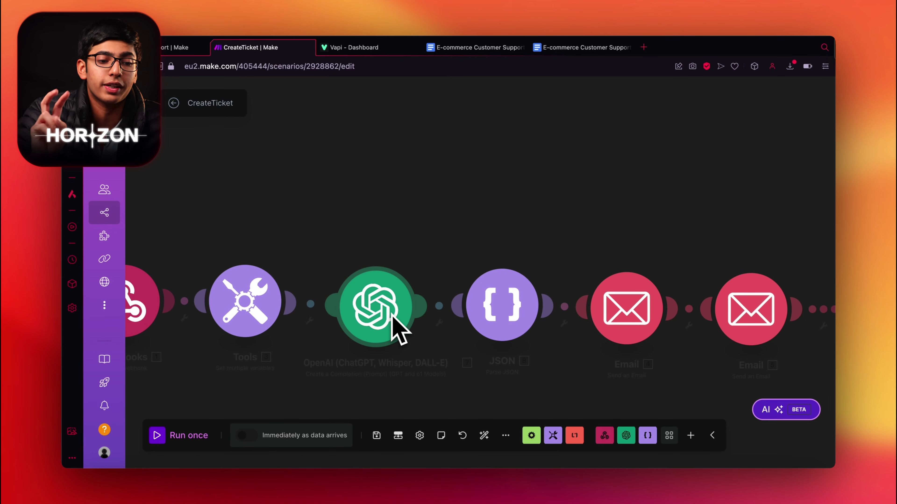
pyautogui.click(627, 309)
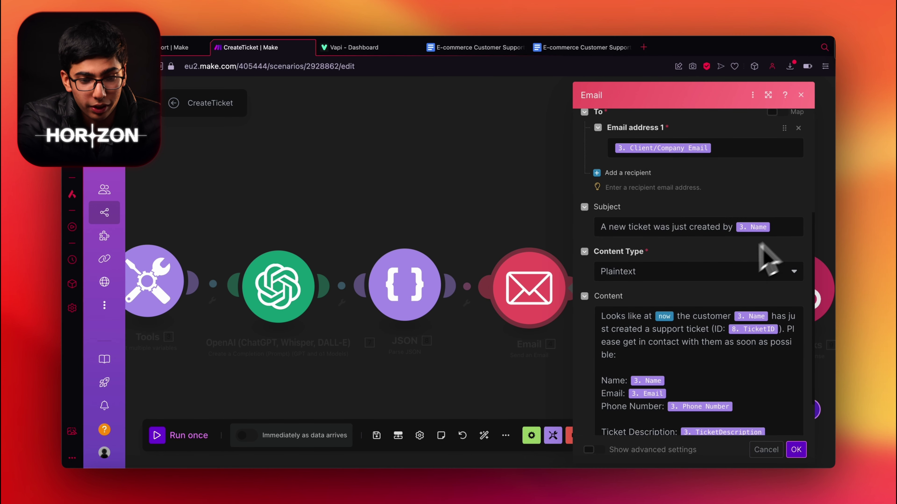
pyautogui.scroll(-2, 750, 372)
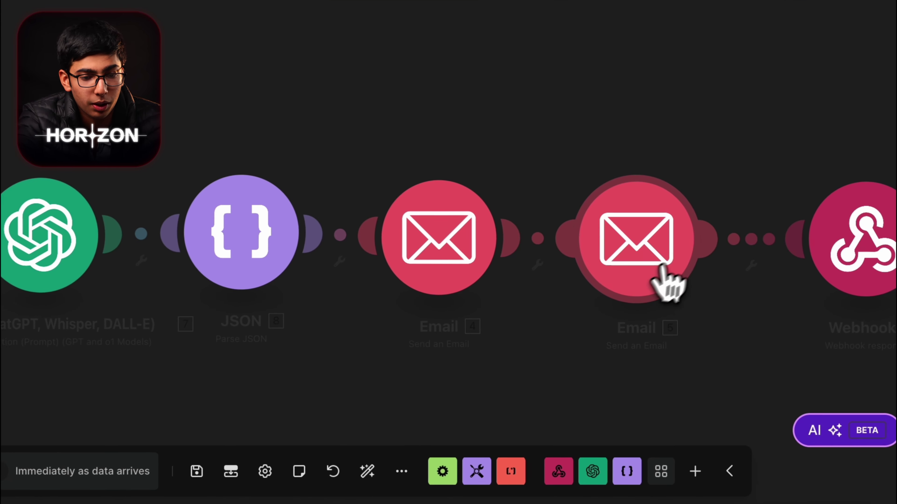
pyautogui.click(621, 244)
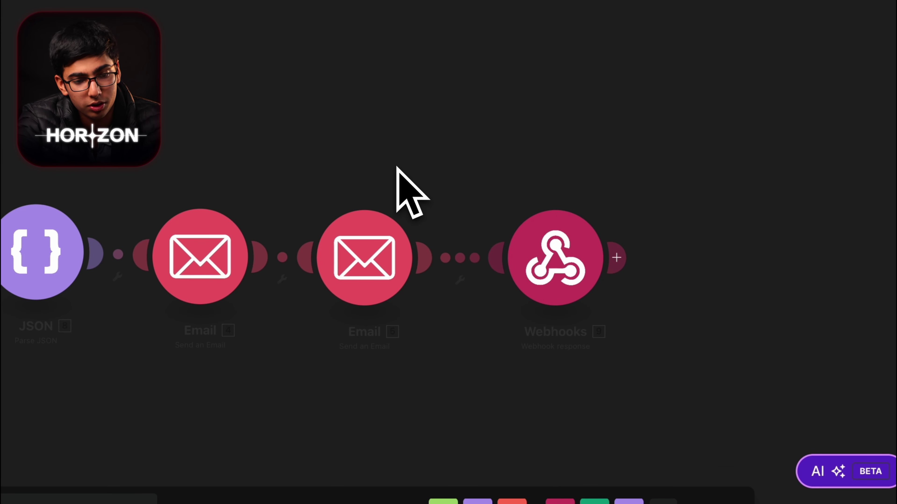
# Step: Check the webhook response's status 200 body containing the ticket ID reply sentence
pyautogui.click(584, 229)
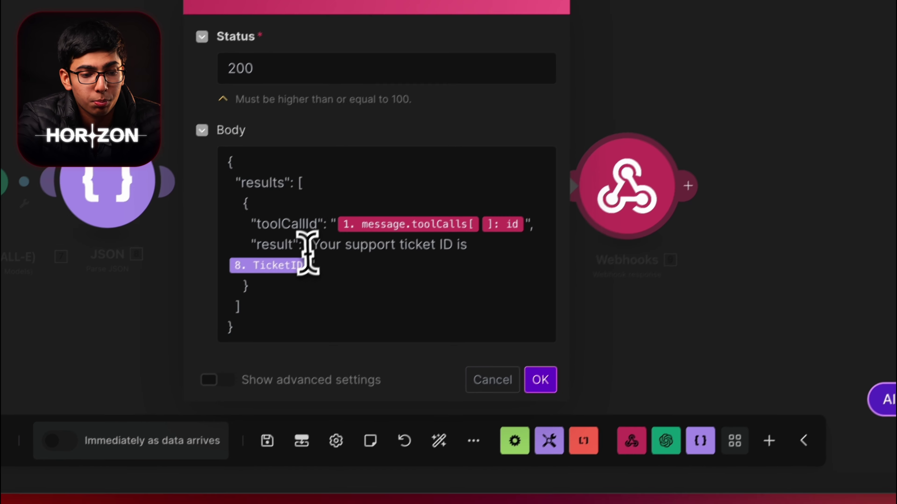
pyautogui.moveTo(309, 247); pyautogui.dragTo(466, 247)
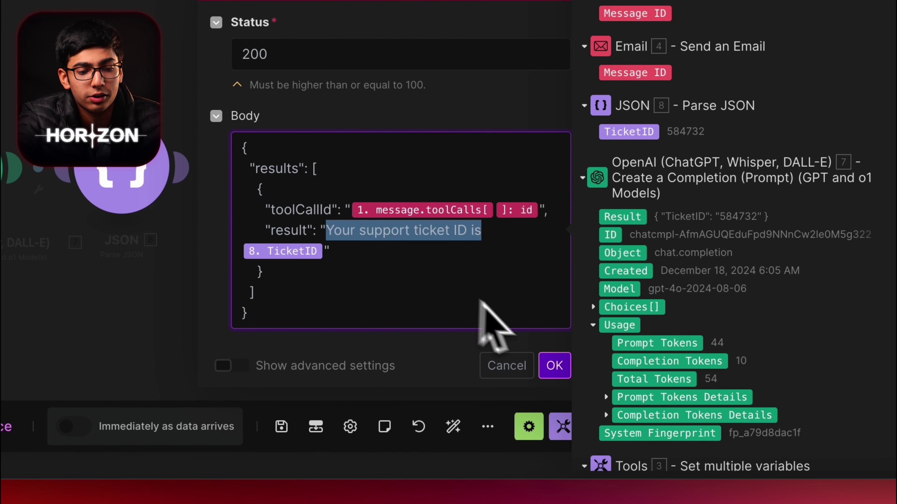
pyautogui.click(555, 366)
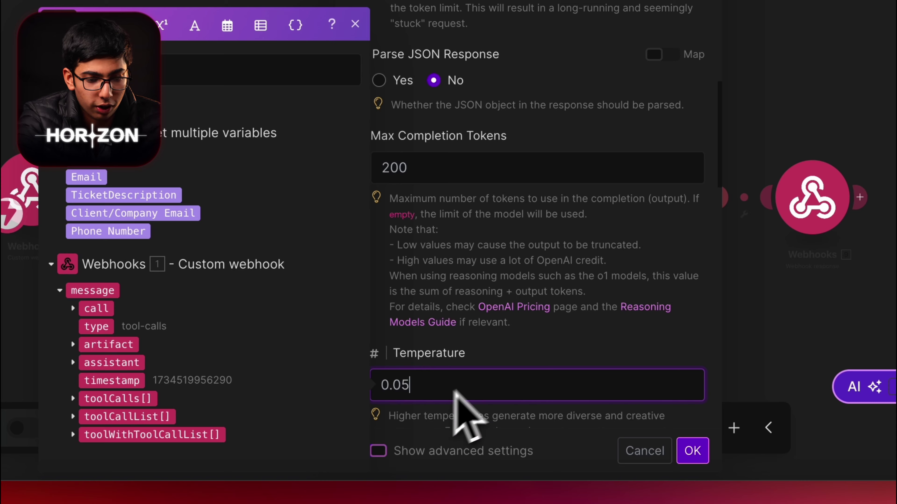
# Step: Review the OpenAI module's gpt-4o ticket-number settings and close it
pyautogui.click(466, 410)
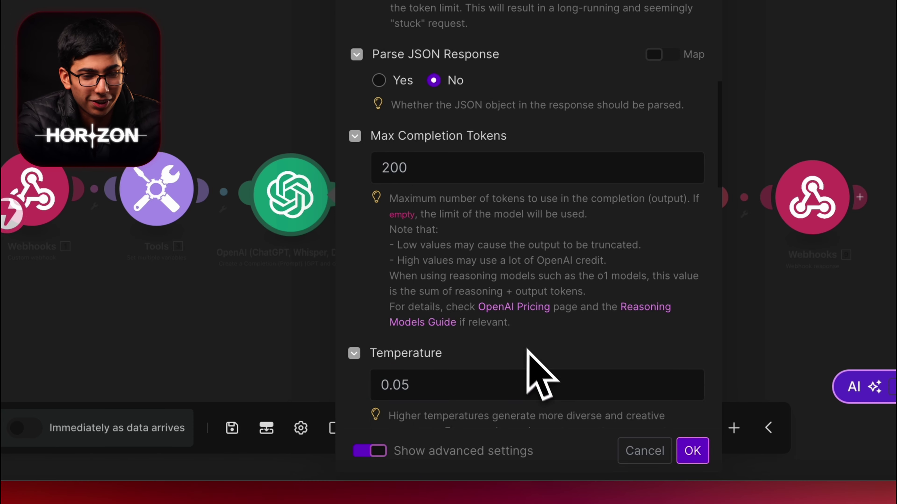
pyautogui.scroll(10, 529, 353)
pyautogui.scroll(5, 558, 219)
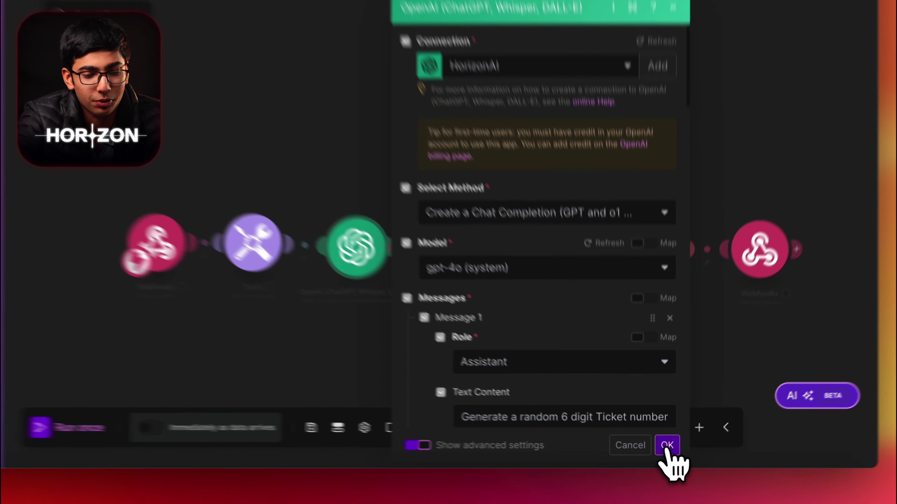
pyautogui.click(665, 450)
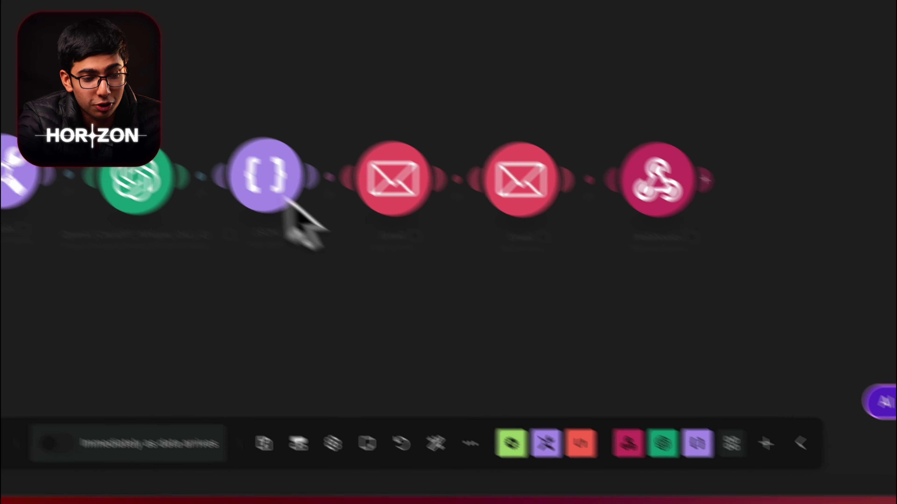
# Step: Review the JSON module's mapped JSON string
pyautogui.click(266, 176)
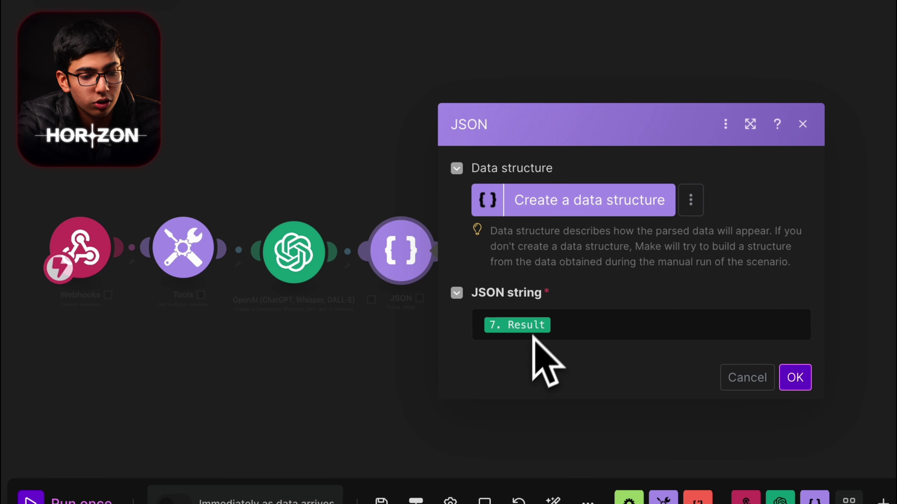
pyautogui.click(597, 326)
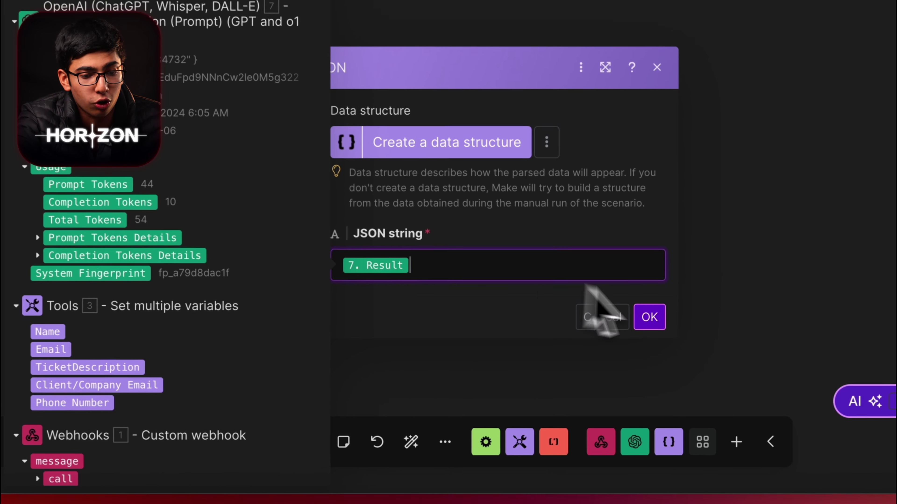
pyautogui.click(636, 356)
# Step: Run the JSON module on the OpenAI result to parse TicketID 583947
pyautogui.rightClick(300, 145)
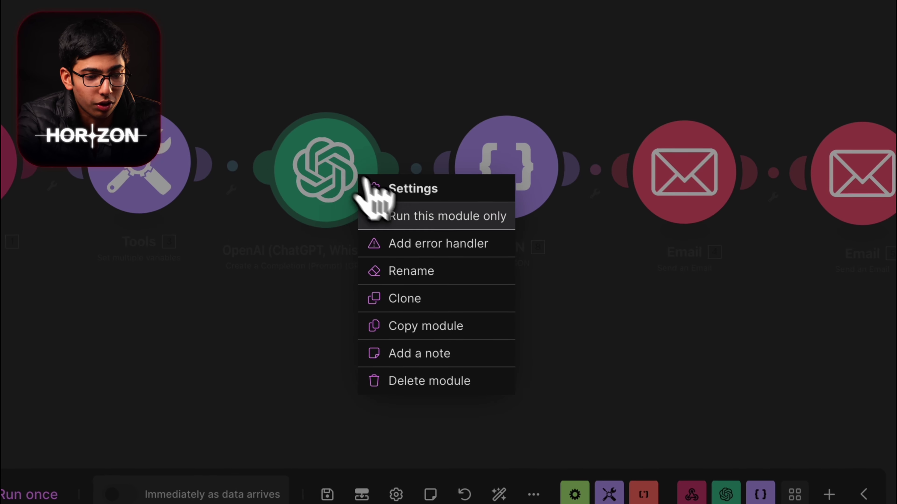
pyautogui.scroll(-2, 375, 208)
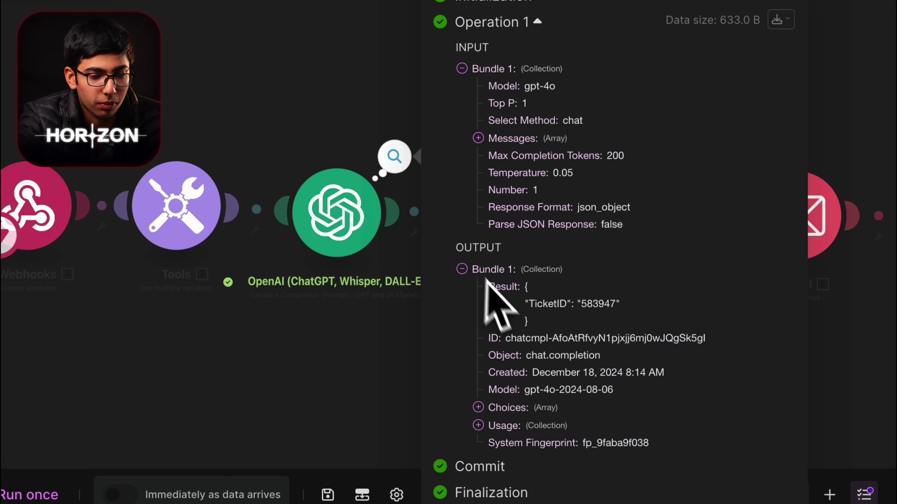
pyautogui.moveTo(528, 288); pyautogui.dragTo(535, 320)
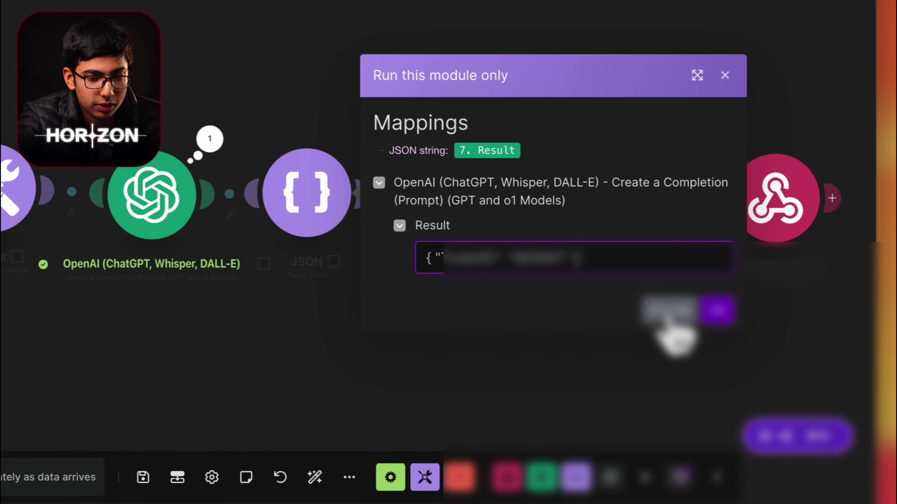
pyautogui.click(717, 310)
pyautogui.click(365, 143)
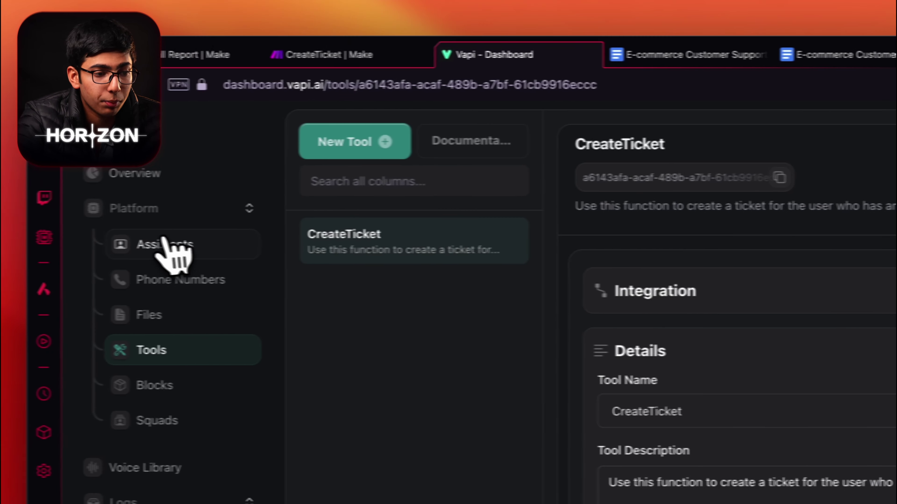
pyautogui.click(166, 248)
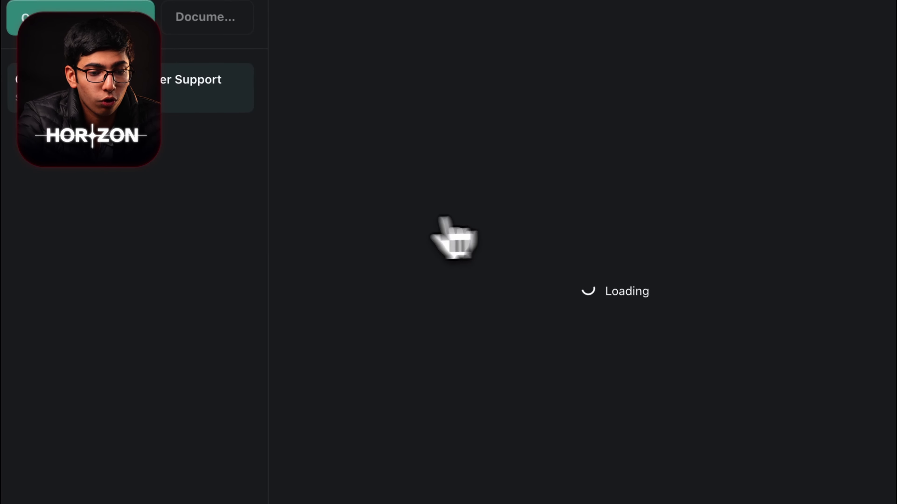
# Step: Attach the CreateTicket tool to the Gymshark support assistant's functions
pyautogui.click(636, 299)
pyautogui.scroll(-7, 622, 311)
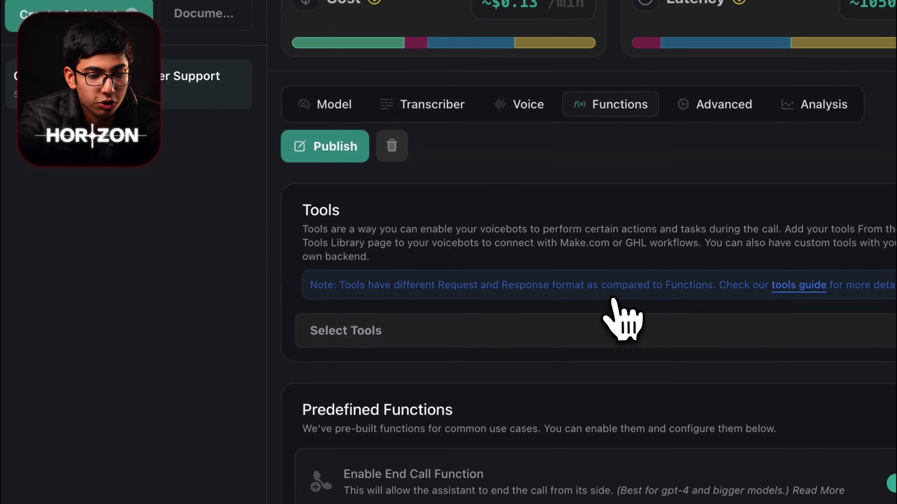
pyautogui.click(468, 263)
pyautogui.click(403, 382)
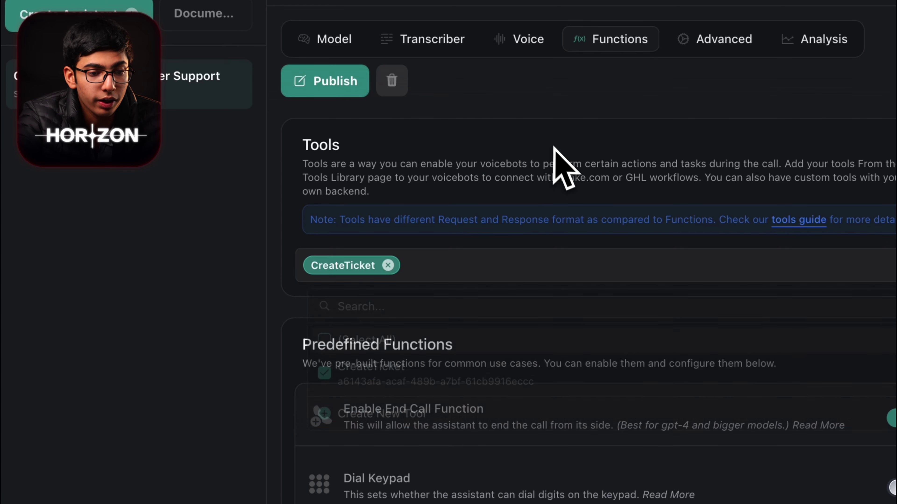
pyautogui.scroll(5, 495, 247)
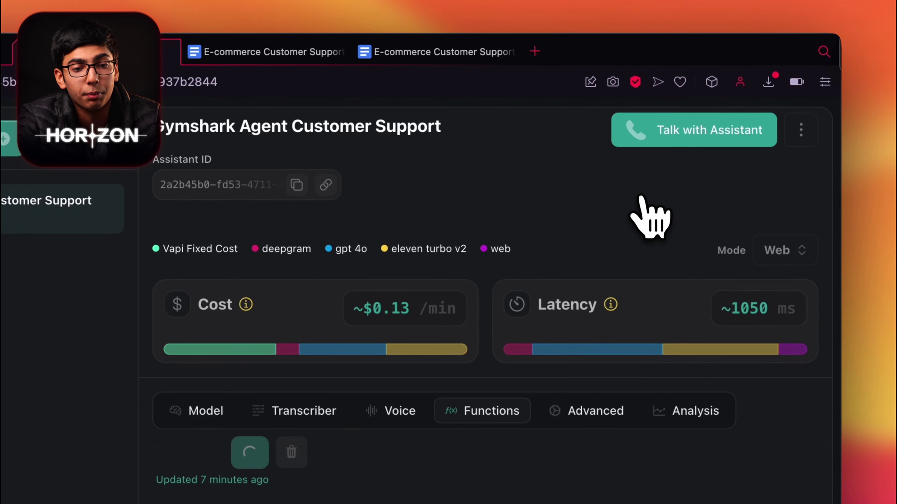
# Step: Start the CreateTicket scenario in Make listening for data, then stop it
pyautogui.click(120, 55)
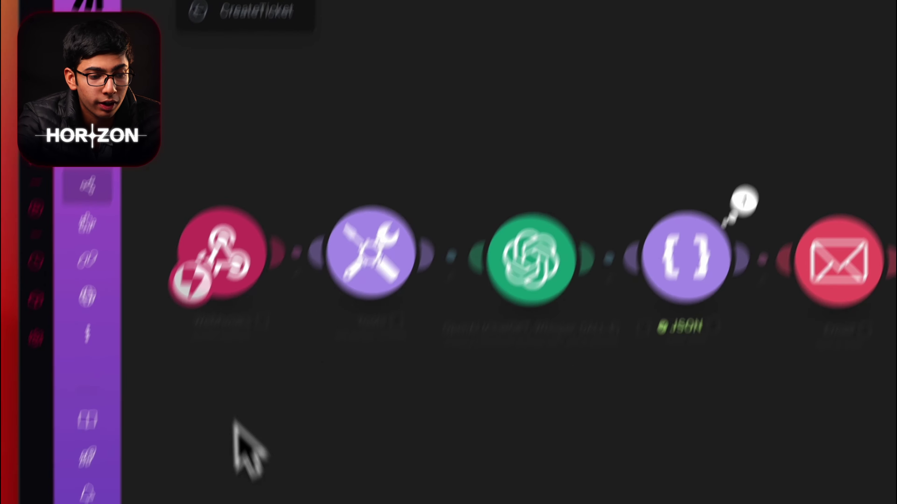
pyautogui.click(226, 415)
pyautogui.click(441, 440)
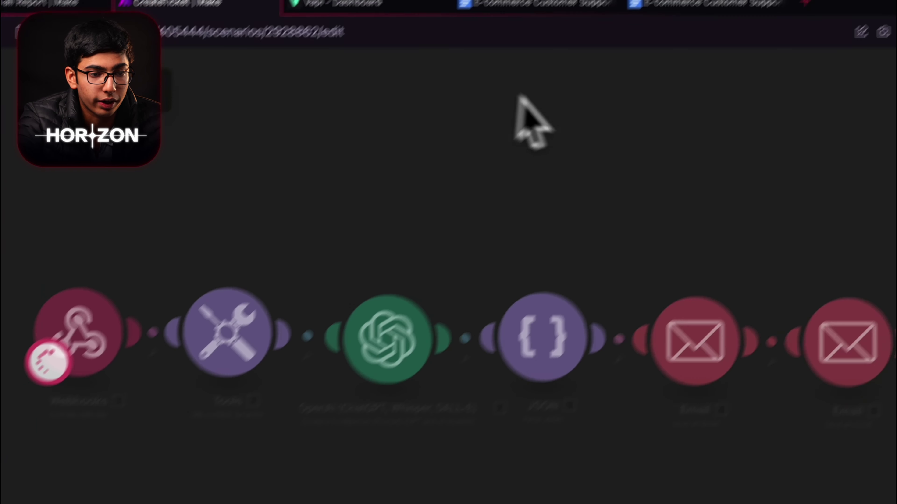
pyautogui.click(320, 56)
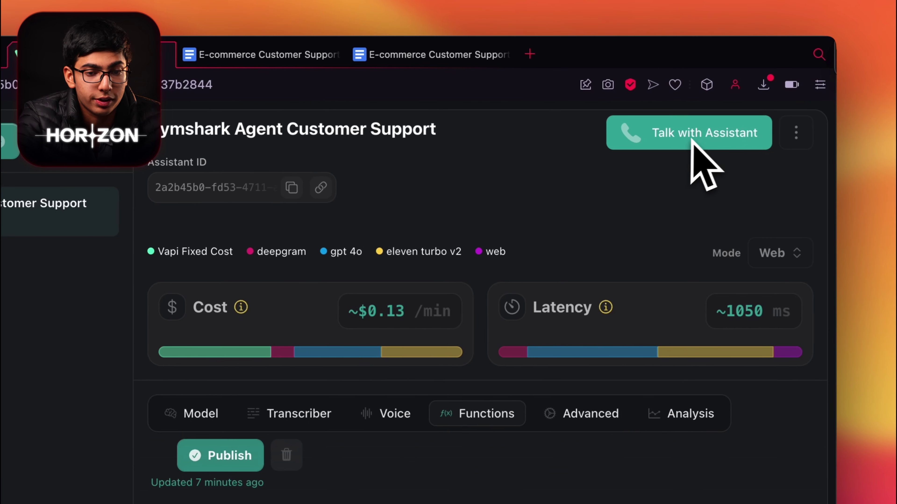
# Step: Return to Make's End Of Call Report scenario and look over its module chain
pyautogui.click(340, 56)
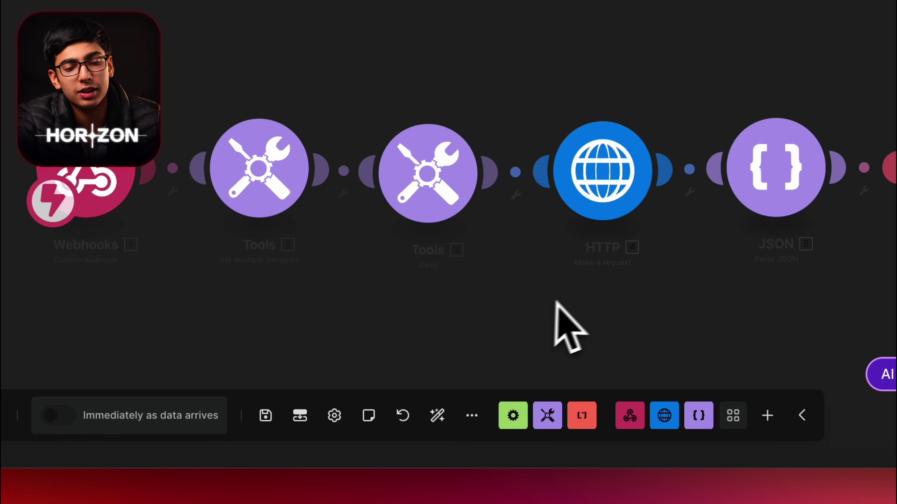
pyautogui.hscroll(2, 560, 367)
pyautogui.click(472, 415)
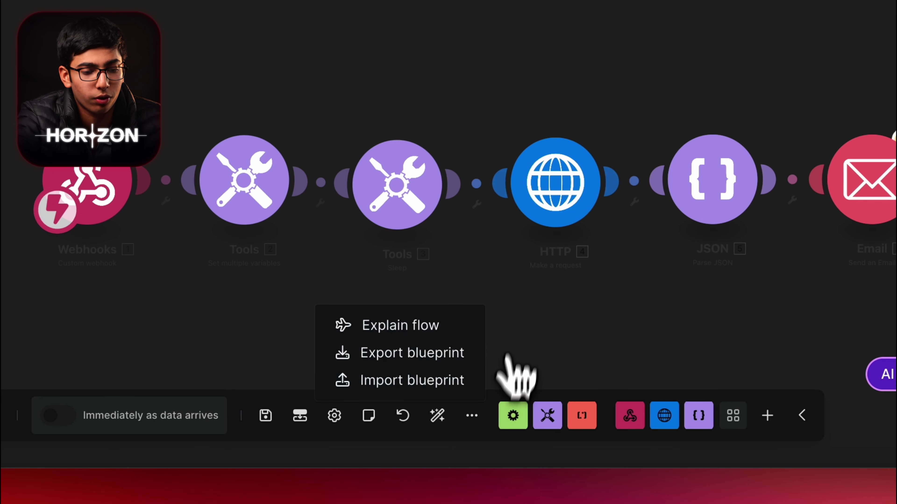
pyautogui.click(166, 302)
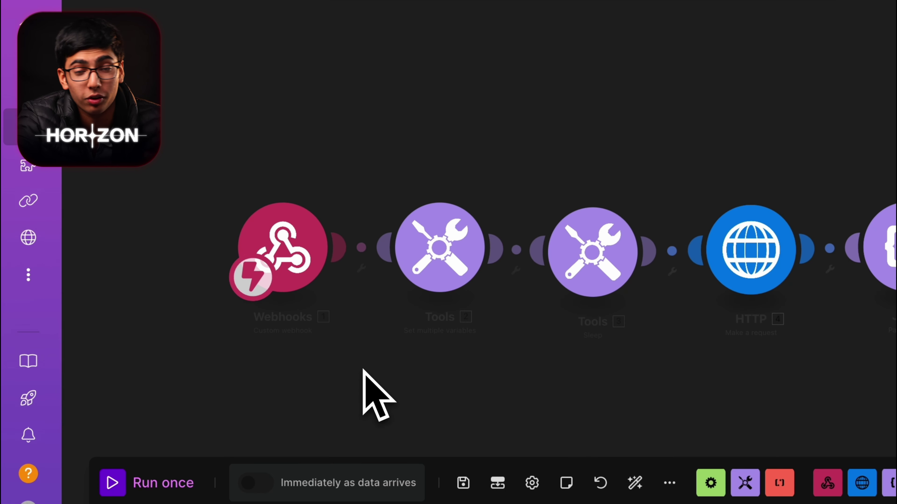
pyautogui.hscroll(1, 166, 302)
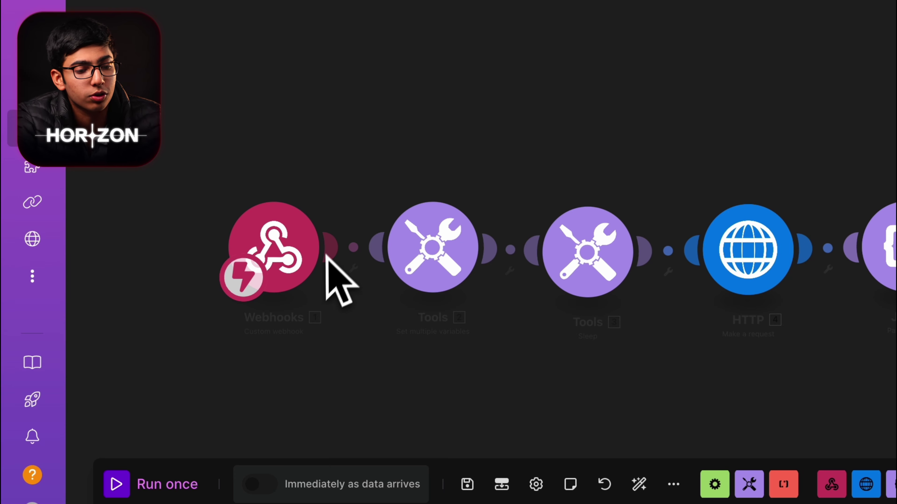
pyautogui.click(434, 265)
pyautogui.click(629, 138)
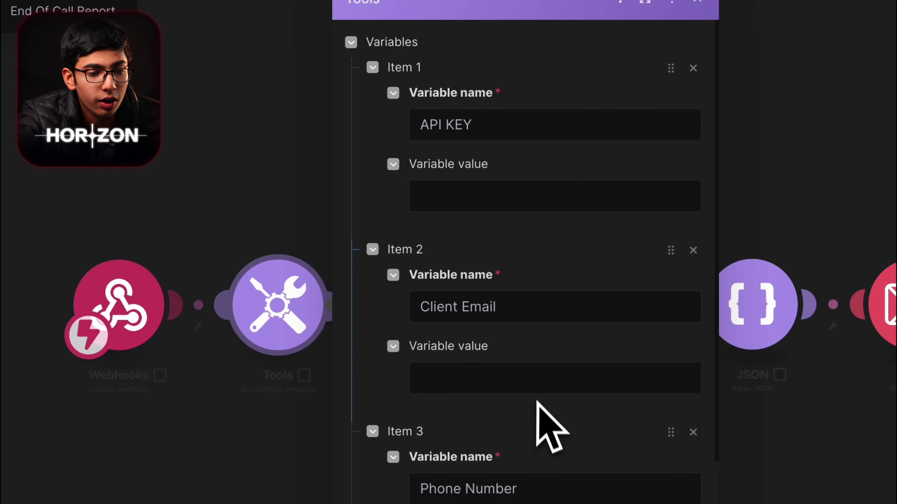
pyautogui.click(470, 278)
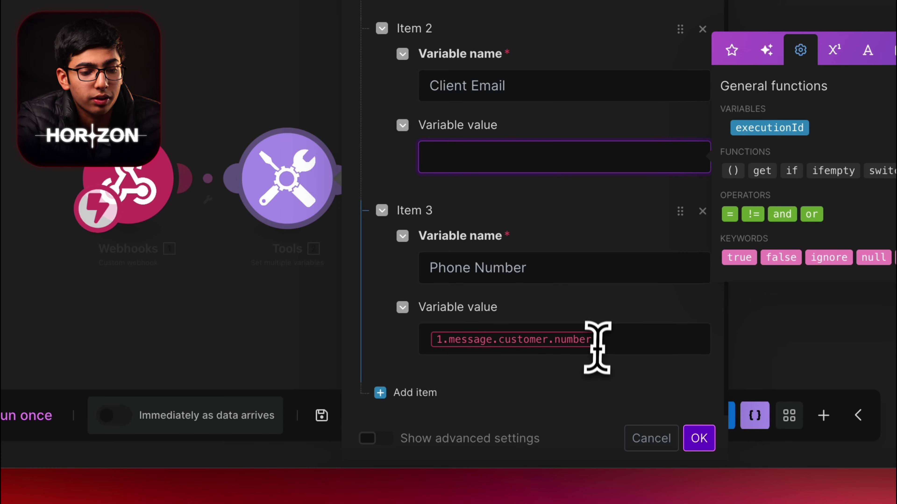
pyautogui.click(619, 345)
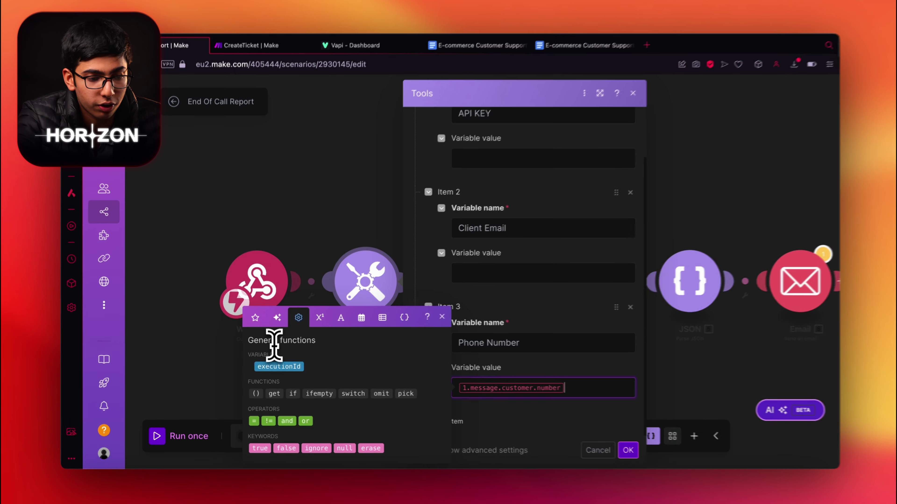
pyautogui.click(271, 341)
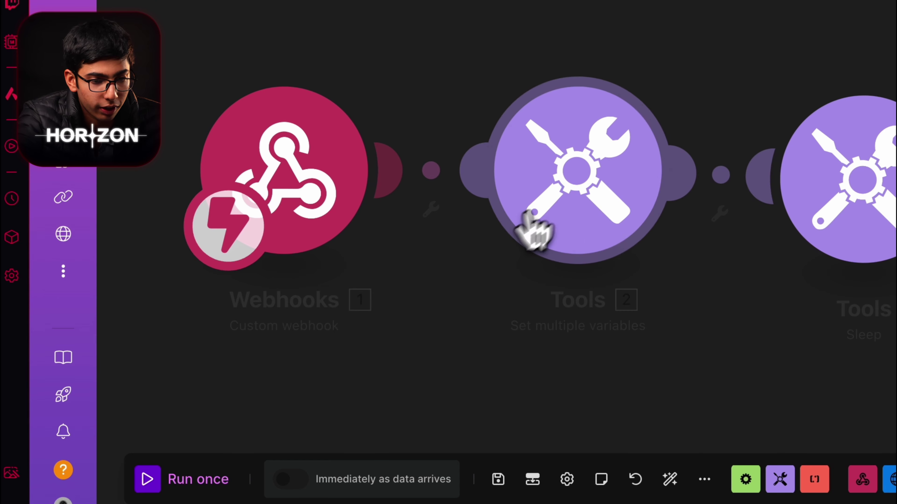
pyautogui.click(518, 235)
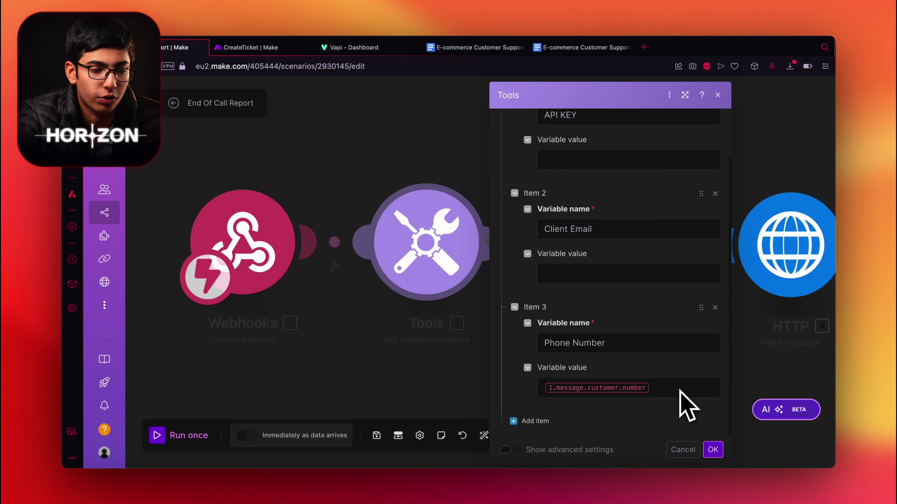
pyautogui.click(606, 275)
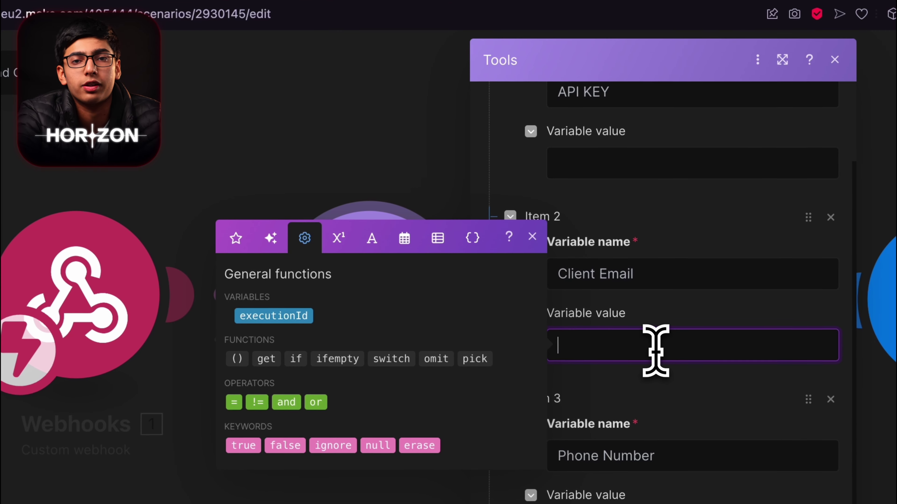
pyautogui.scroll(3, 654, 348)
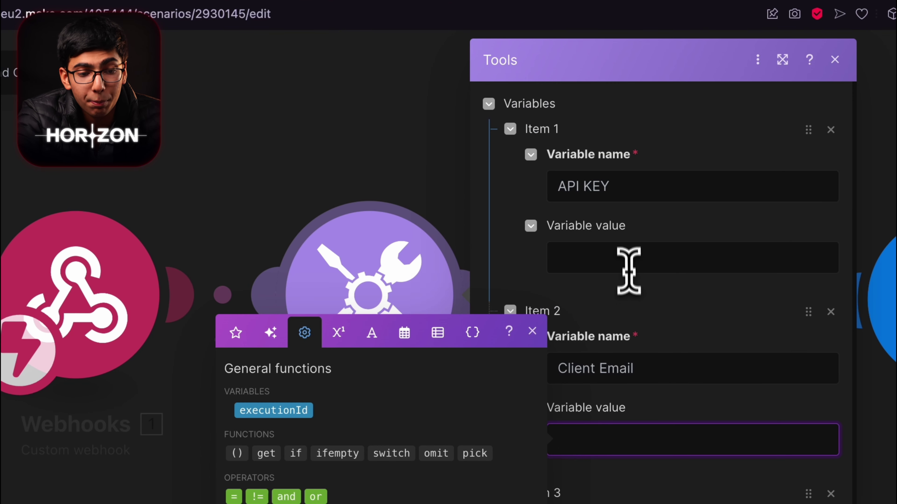
pyautogui.click(632, 253)
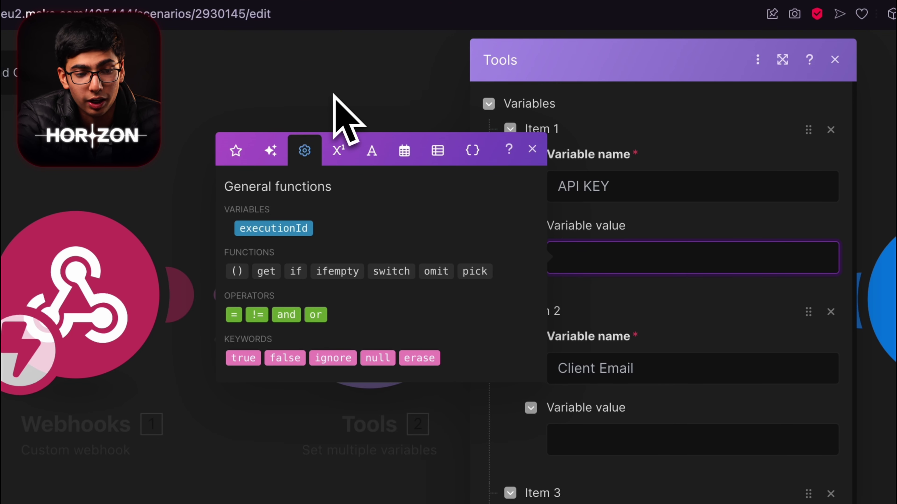
pyautogui.click(348, 120)
pyautogui.hscroll(5, 325, 195)
pyautogui.click(450, 240)
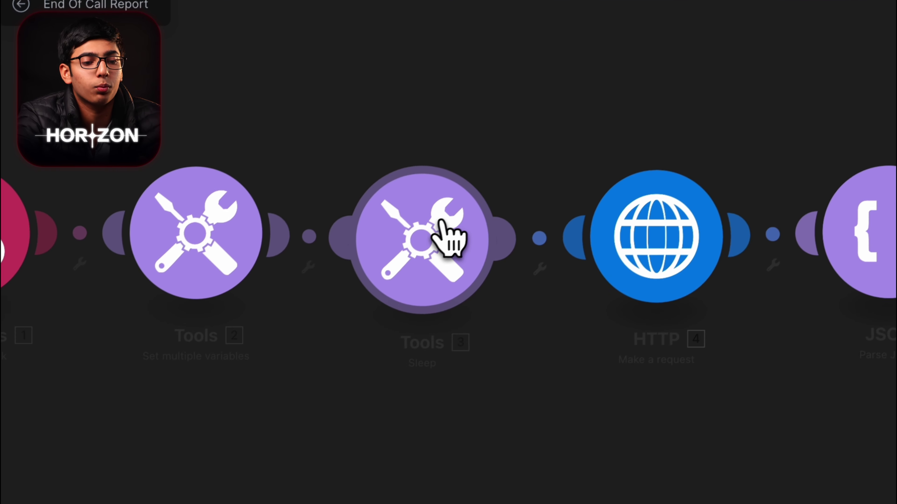
pyautogui.click(392, 125)
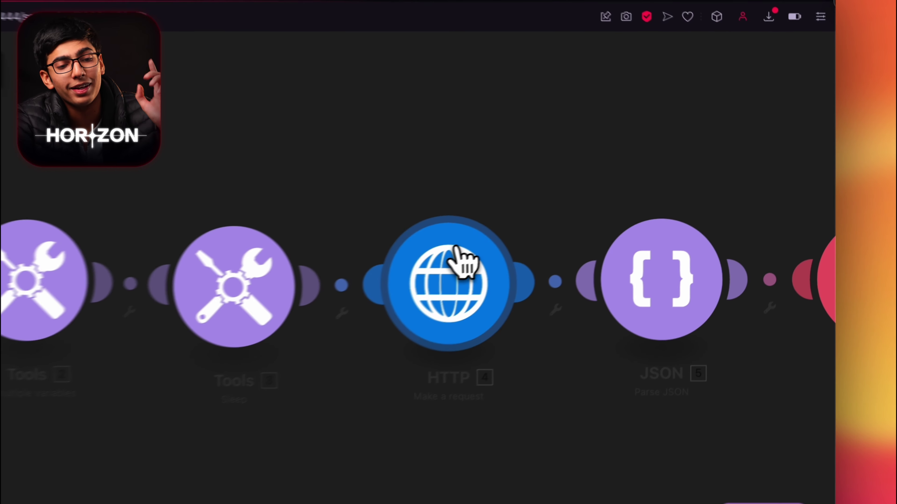
pyautogui.click(568, 231)
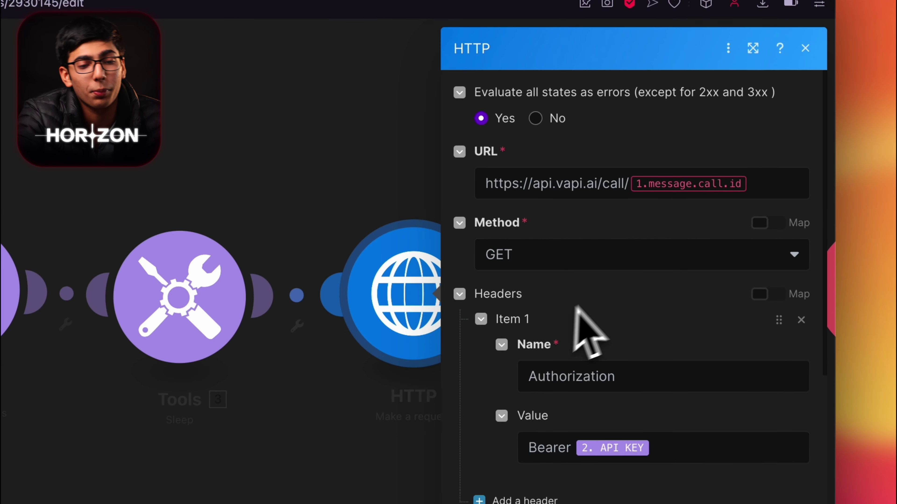
pyautogui.scroll(-2, 587, 209)
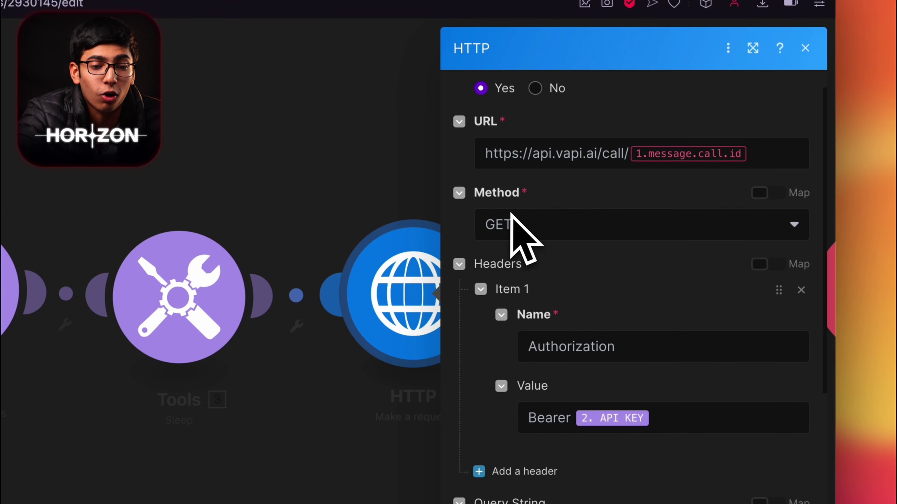
pyautogui.moveTo(503, 153); pyautogui.dragTo(767, 164)
pyautogui.click(767, 163)
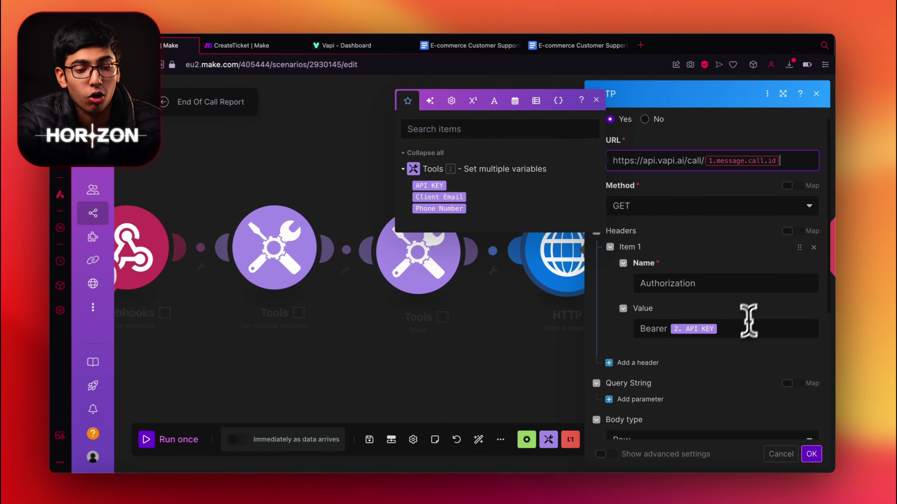
pyautogui.scroll(-2, 744, 320)
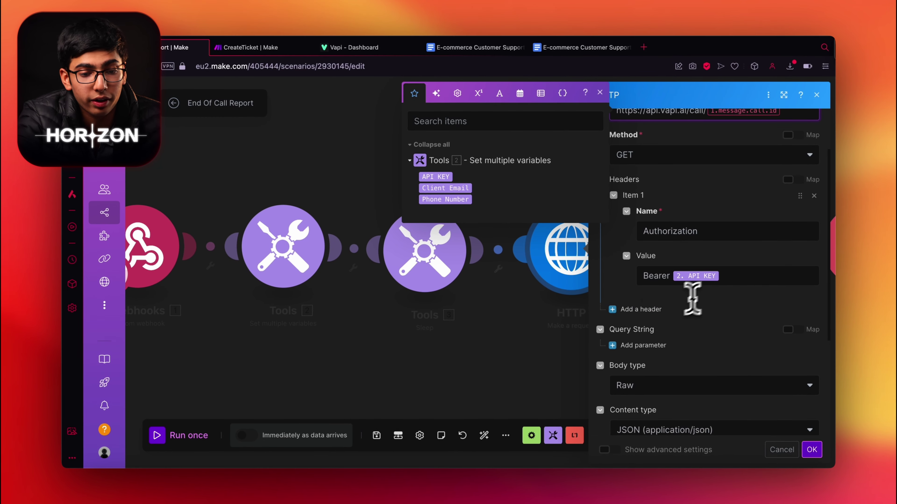
pyautogui.scroll(-2, 692, 234)
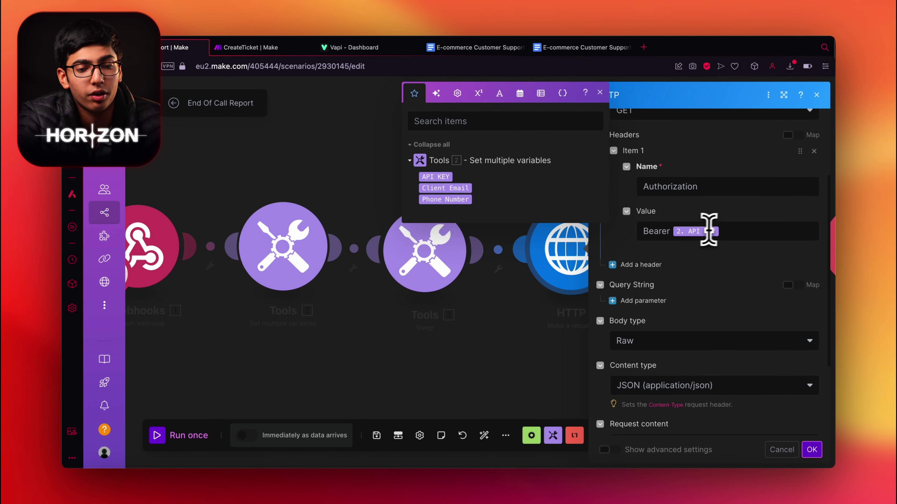
pyautogui.scroll(-3, 728, 248)
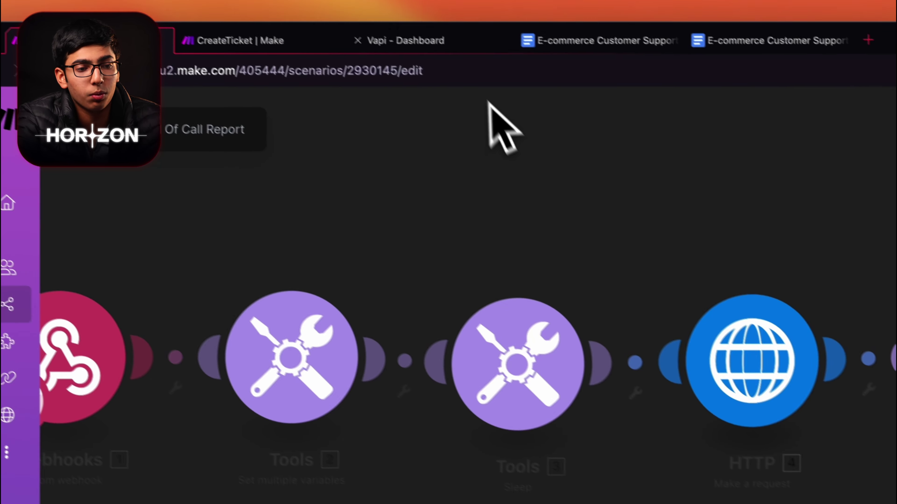
pyautogui.click(362, 46)
# Step: Copy the organisation's private key from Vapi's API Keys page and return to Make
pyautogui.click(212, 447)
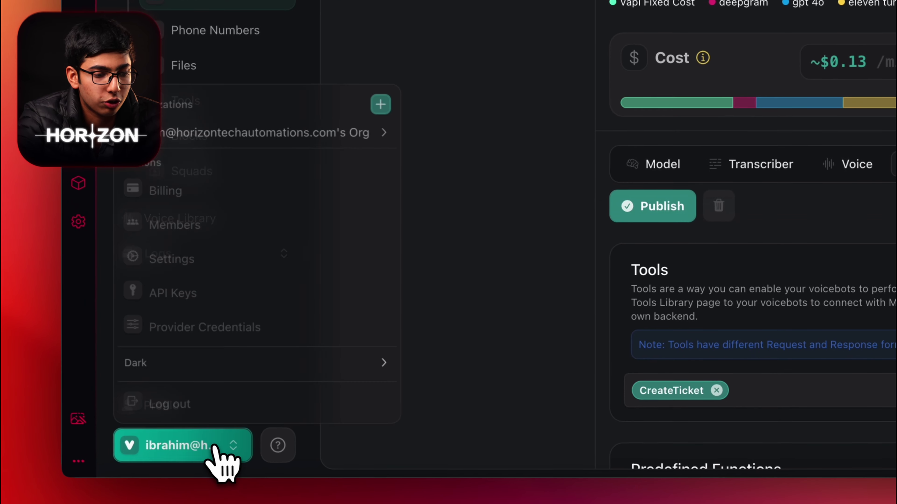
pyautogui.click(264, 294)
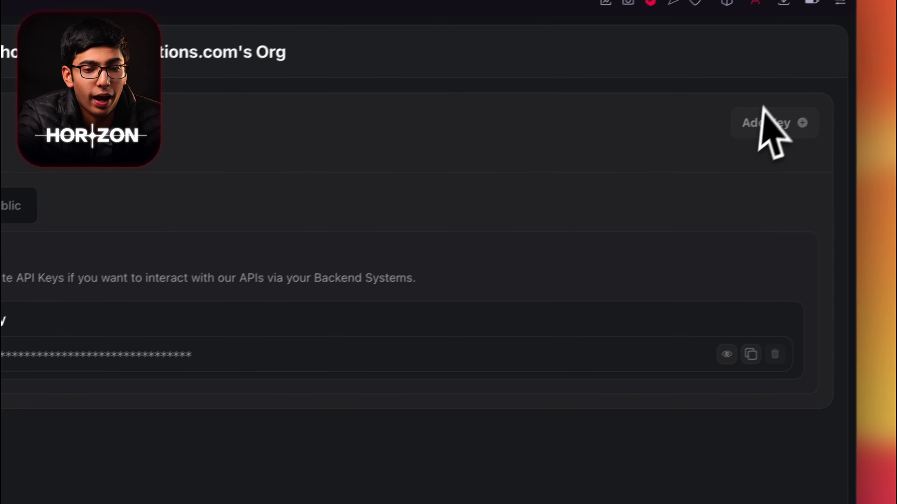
pyautogui.click(750, 354)
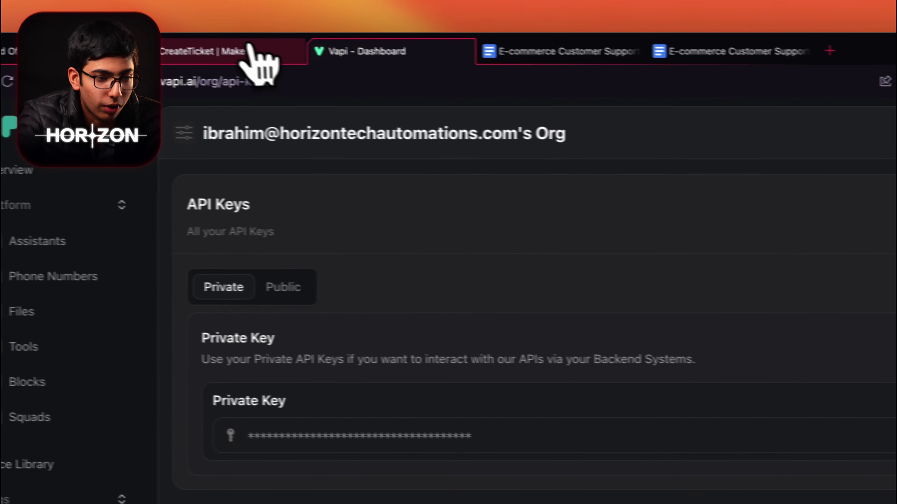
pyautogui.click(194, 59)
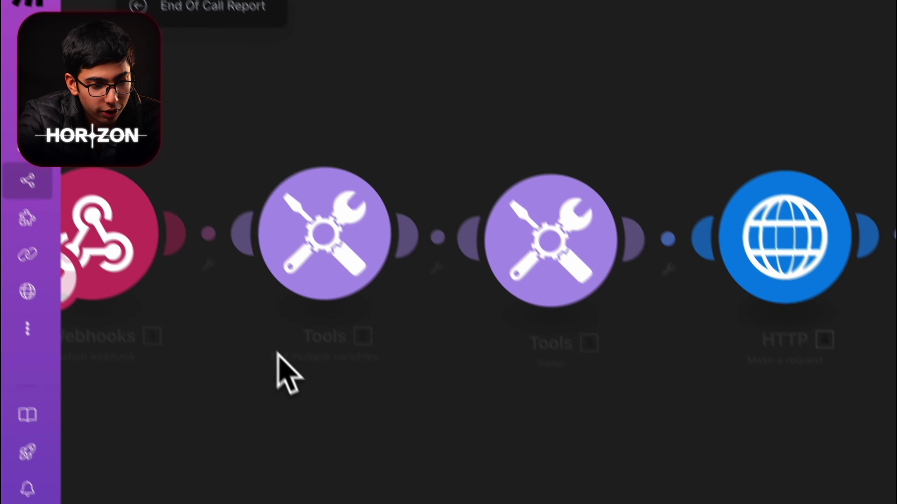
# Step: Paste the Vapi private key as the API KEY value in 'Set multiple variables'
pyautogui.click(409, 385)
pyautogui.scroll(3, 508, 354)
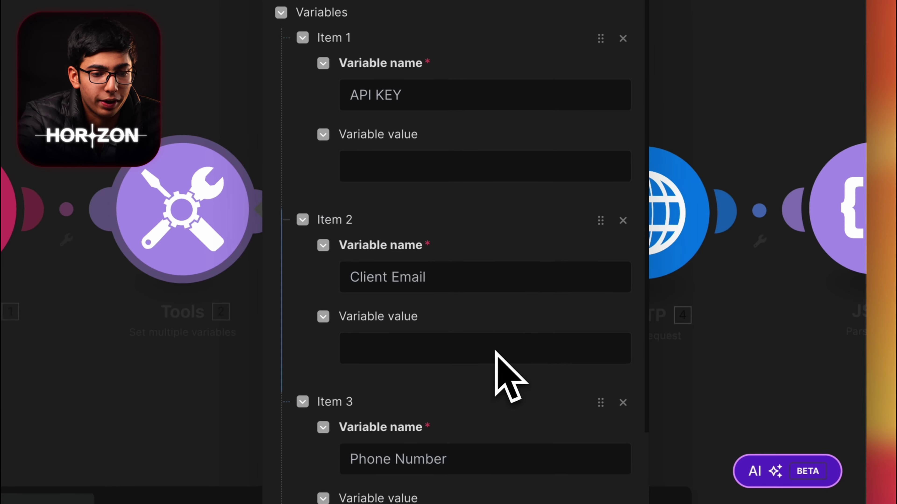
pyautogui.click(431, 169)
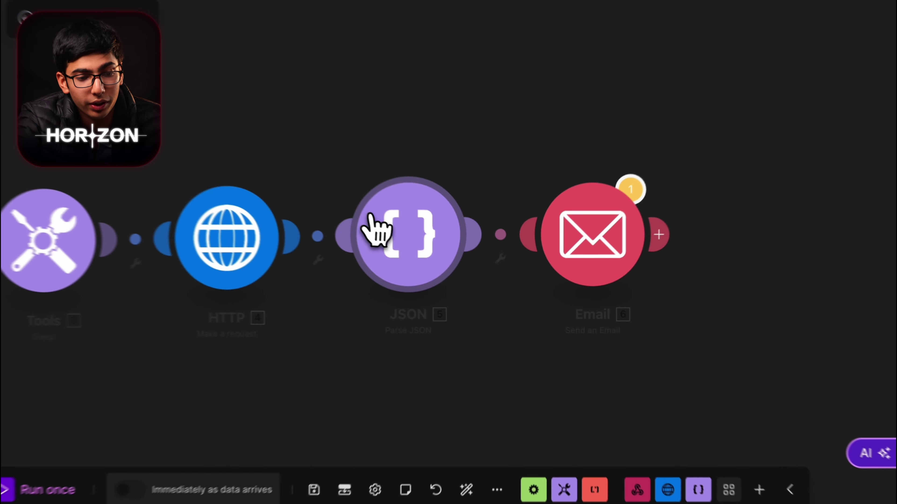
pyautogui.click(418, 251)
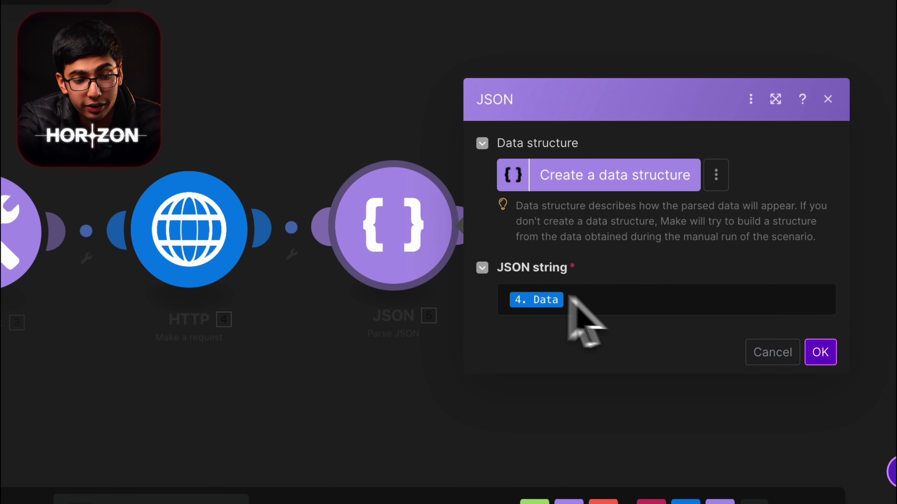
pyautogui.click(361, 380)
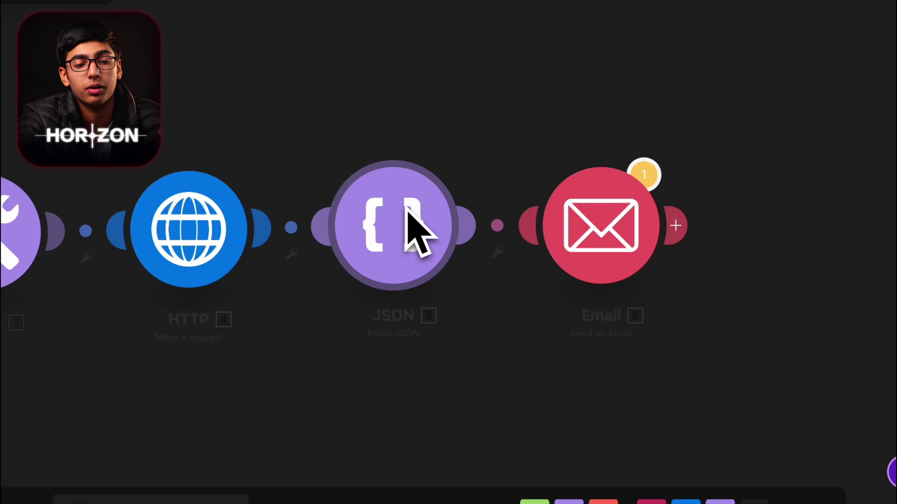
pyautogui.click(571, 227)
pyautogui.scroll(-3, 687, 281)
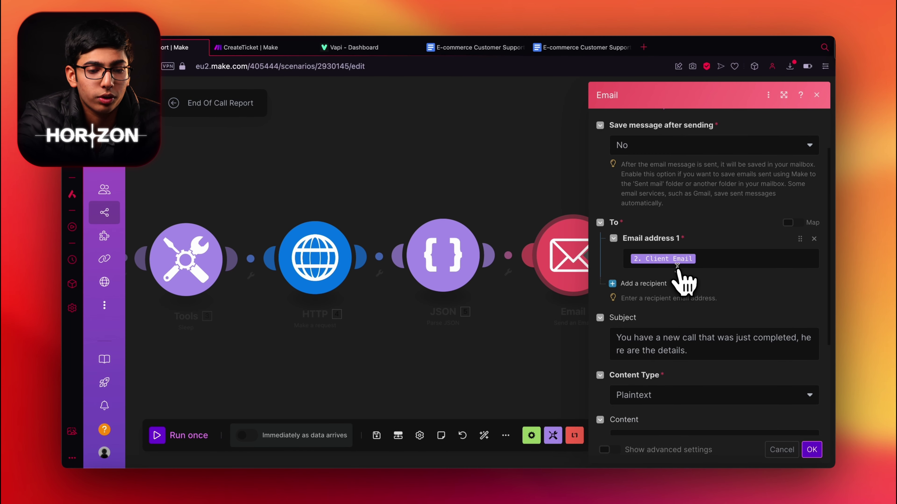
pyautogui.scroll(-2, 717, 305)
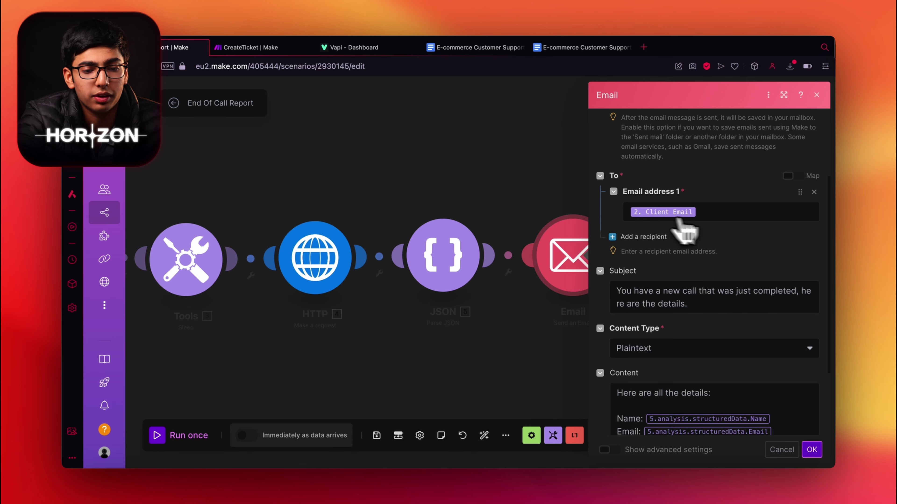
pyautogui.scroll(-4, 703, 269)
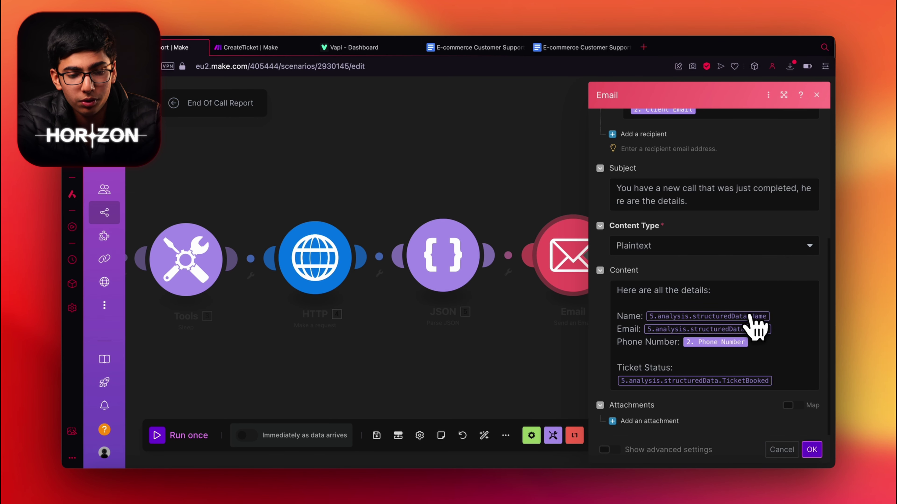
pyautogui.scroll(3, 750, 321)
pyautogui.scroll(-3, 750, 322)
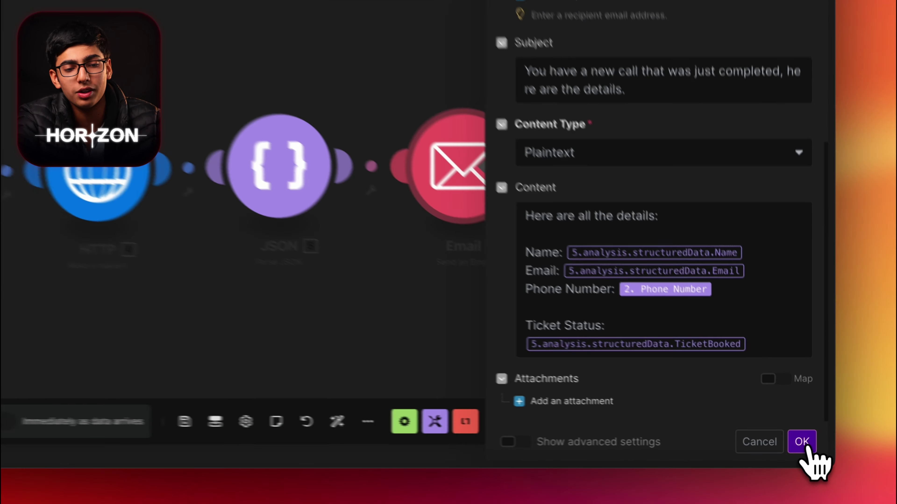
pyautogui.click(811, 450)
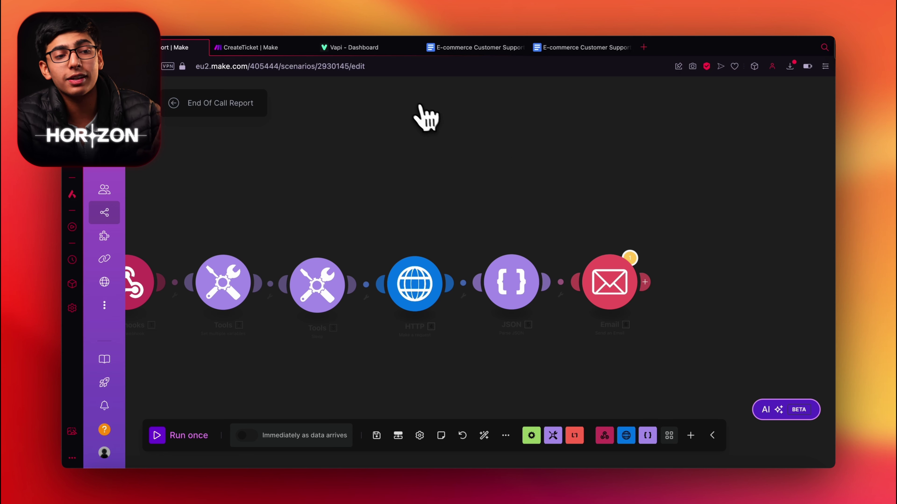
# Step: Open the Phone Numbers page from the Vapi dashboard sidebar
pyautogui.click(370, 55)
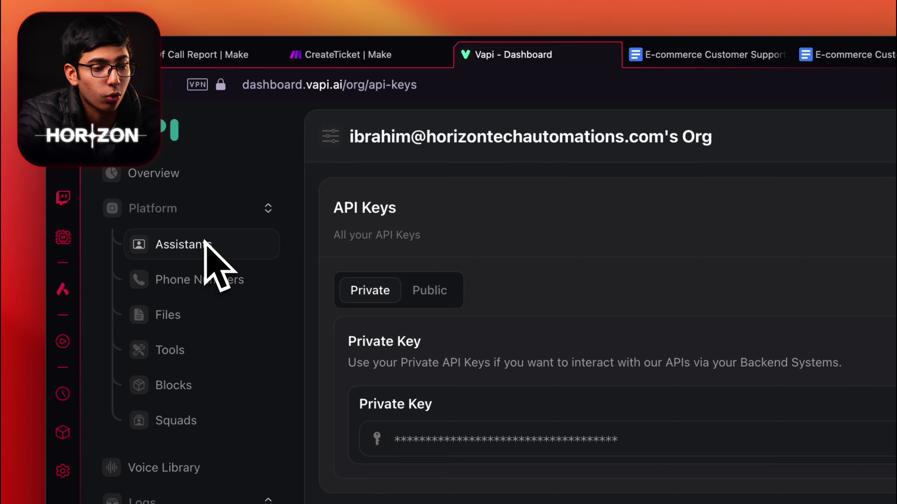
pyautogui.click(190, 279)
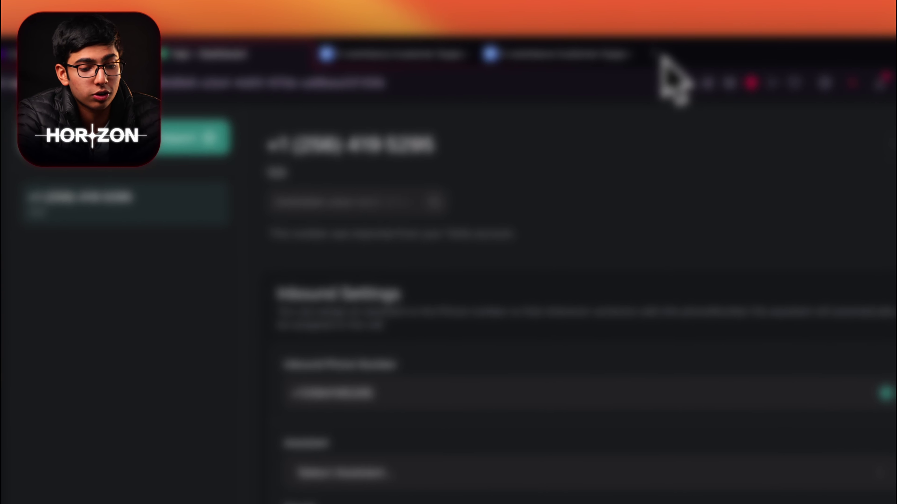
# Step: Open console.twilio.com in a new browser tab
pyautogui.click(646, 48)
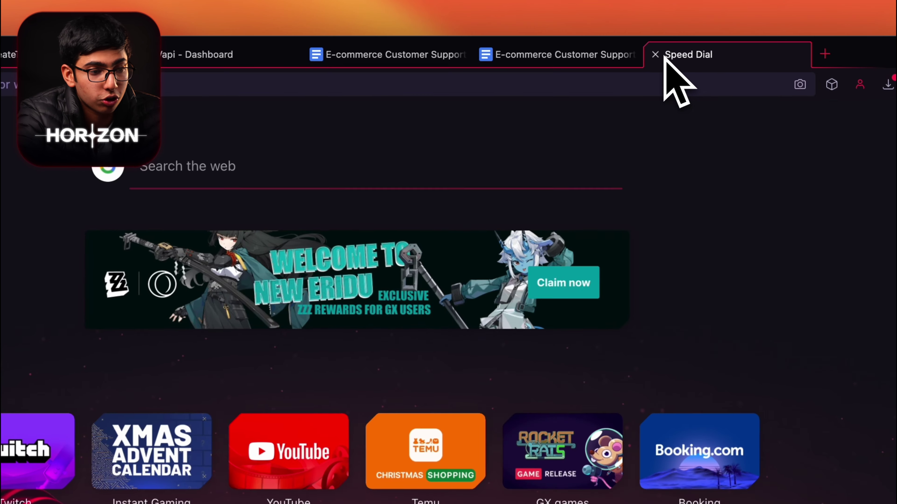
pyautogui.write('ricing/us')
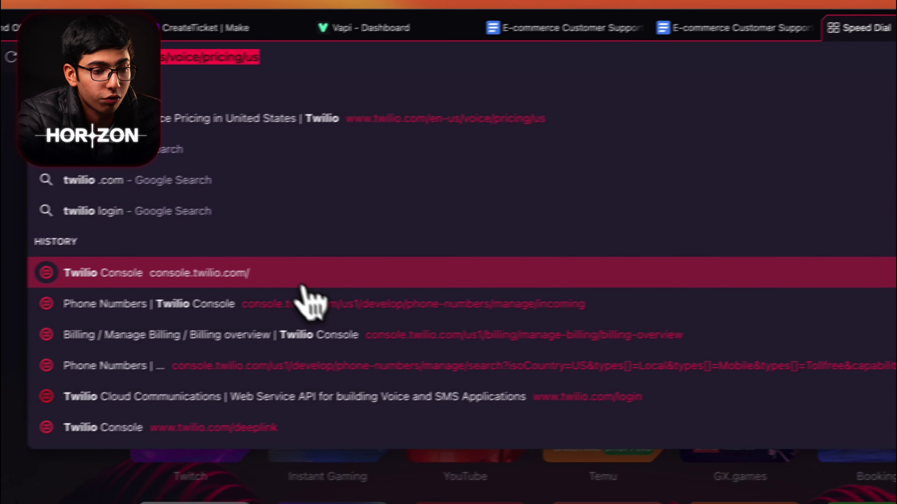
pyautogui.press('Return')
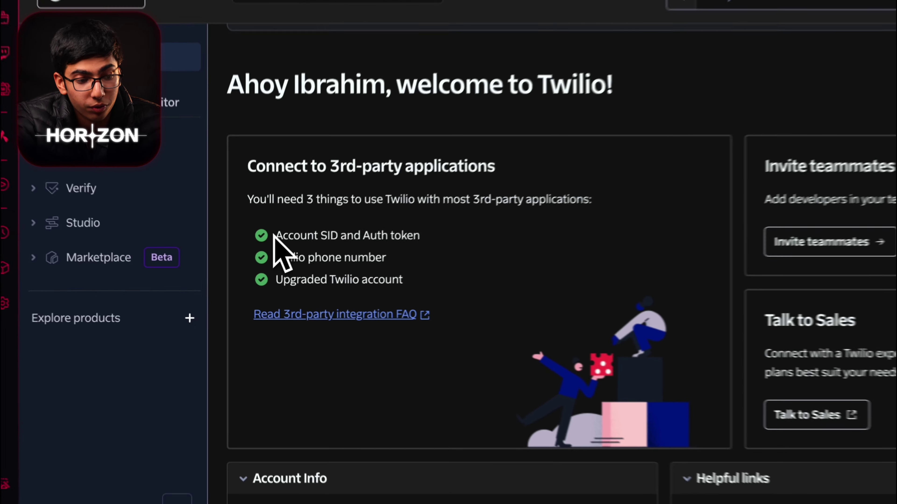
pyautogui.moveTo(258, 261); pyautogui.dragTo(367, 298)
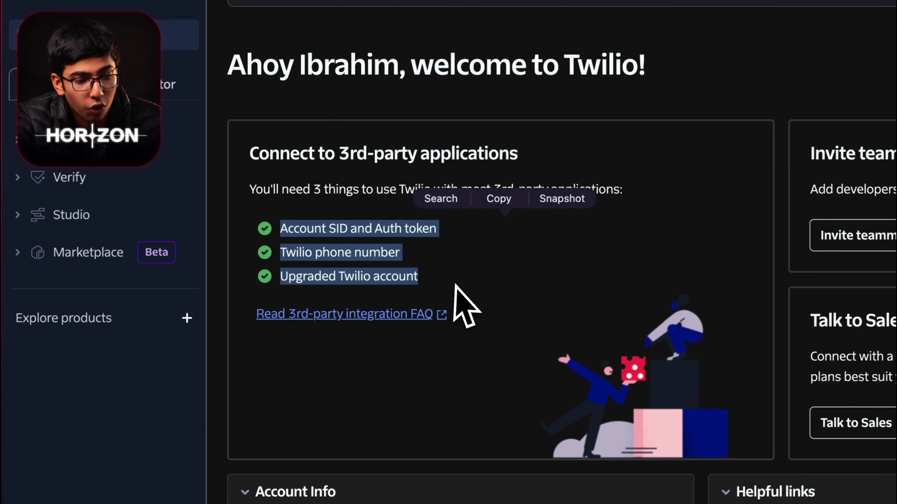
pyautogui.click(330, 297)
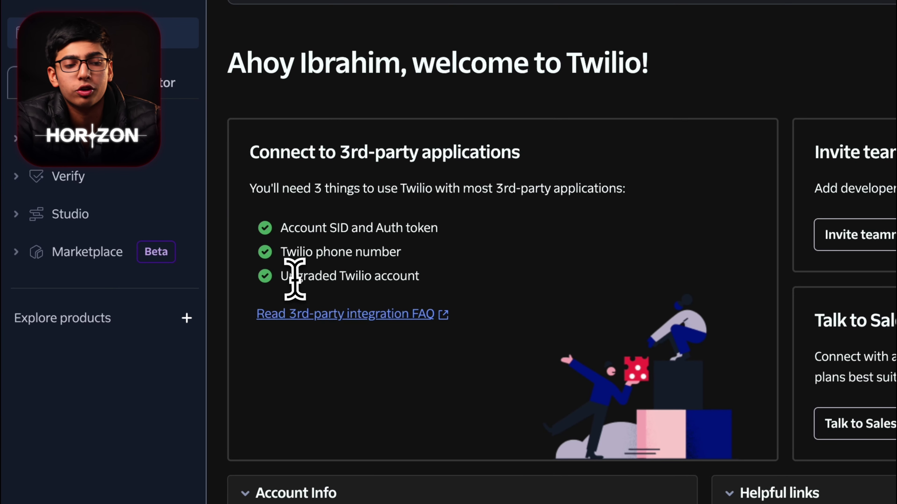
pyautogui.moveTo(296, 281); pyautogui.dragTo(306, 280)
pyautogui.click(487, 299)
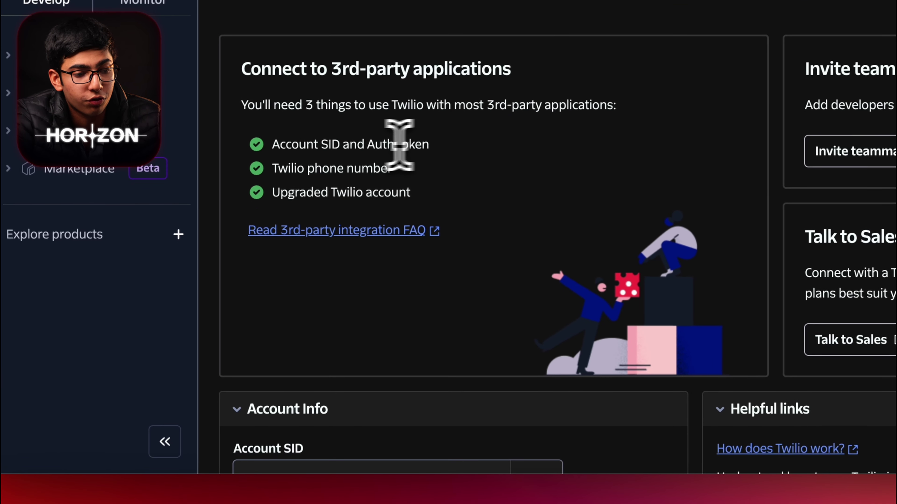
pyautogui.moveTo(280, 276); pyautogui.dragTo(334, 277)
pyautogui.click(477, 212)
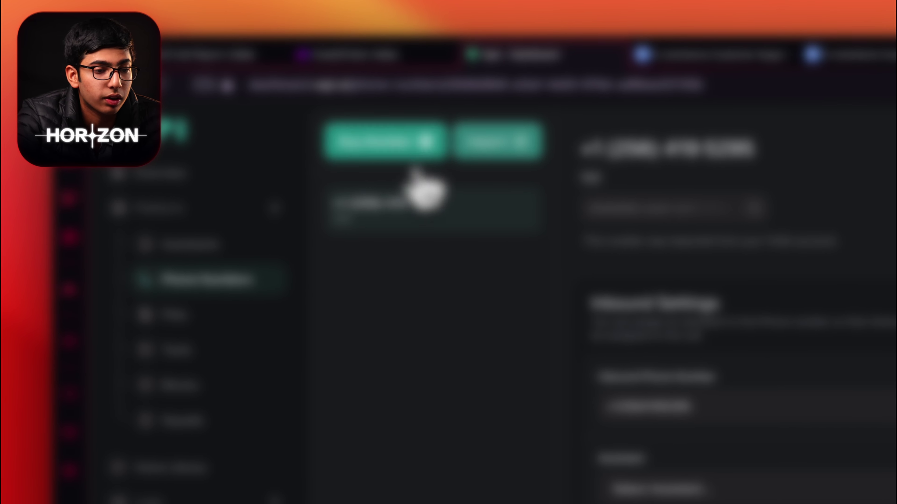
pyautogui.click(498, 150)
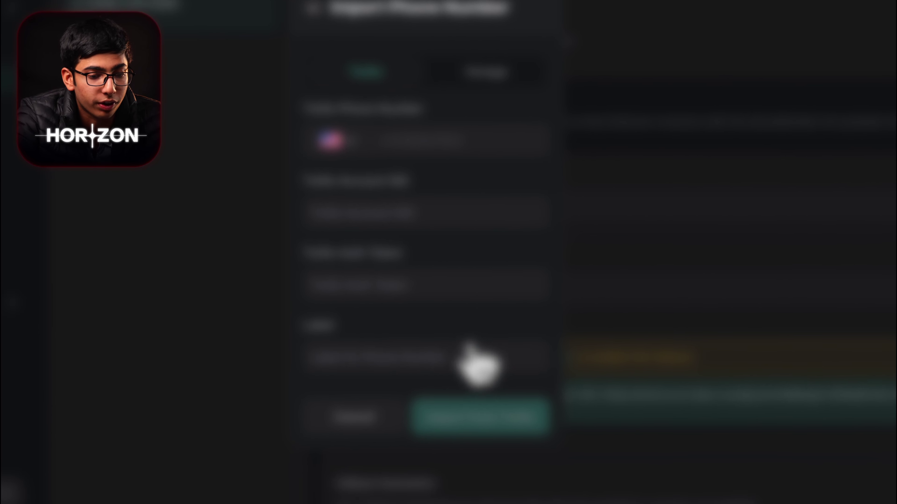
# Step: Import the Twilio number and assign Gymshark Agent Customer Support as its inbound assistant
pyautogui.click(502, 402)
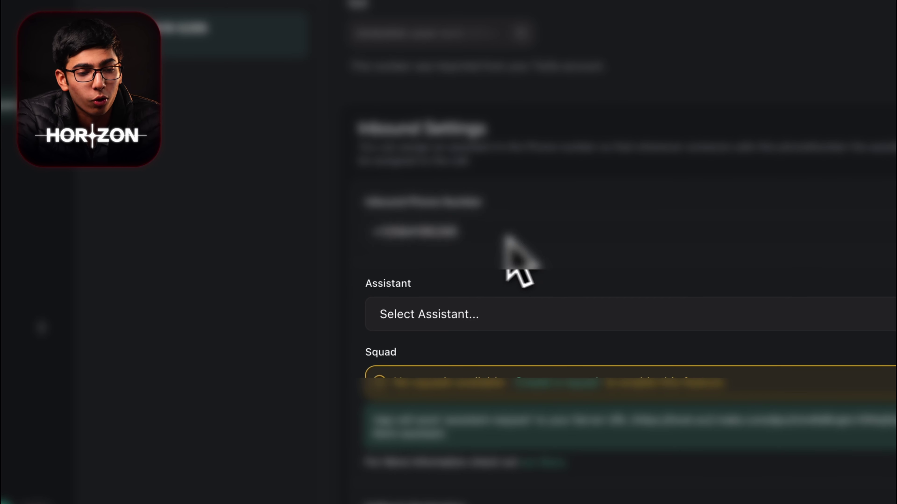
pyautogui.click(484, 314)
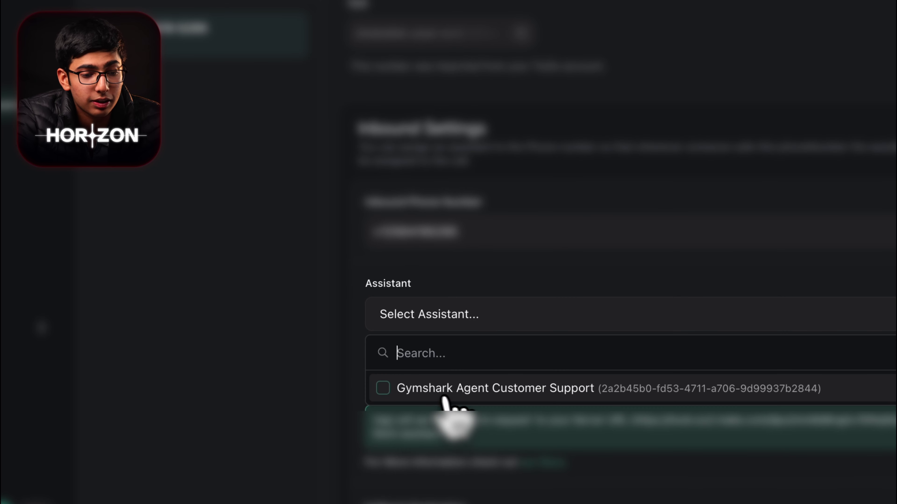
pyautogui.click(553, 390)
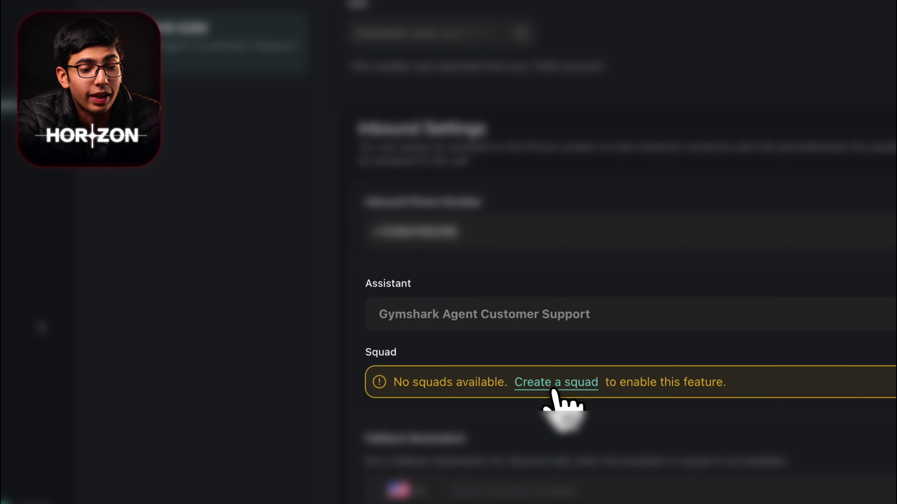